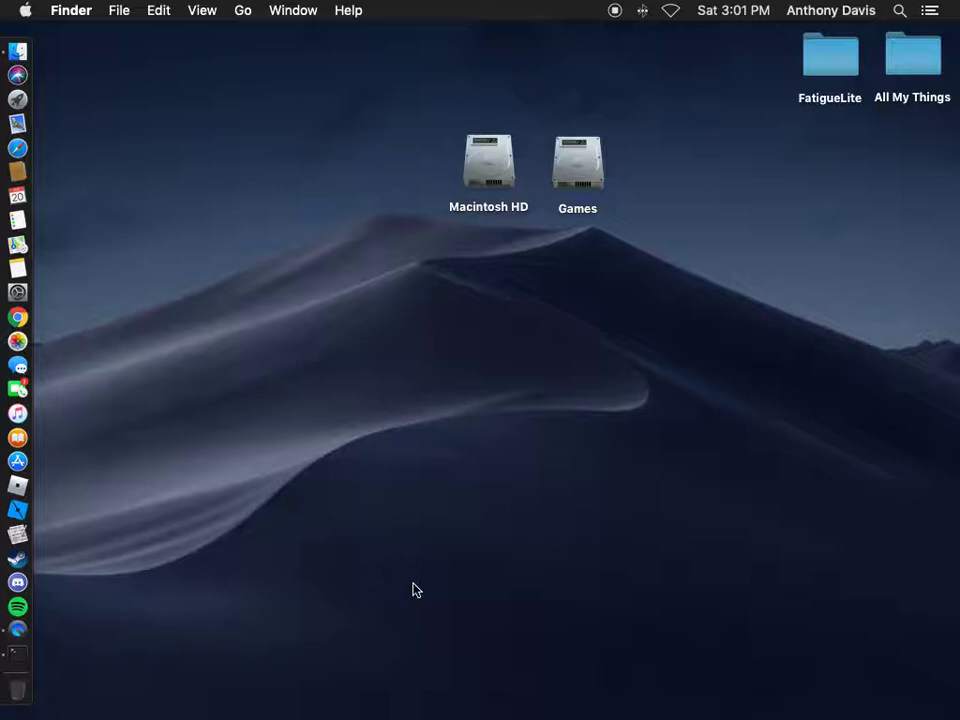
# Open the Applications folder in a Finder window.
pyautogui.moveTo(369, 515); pyautogui.dragTo(130, 619)
pyautogui.click(25, 678)
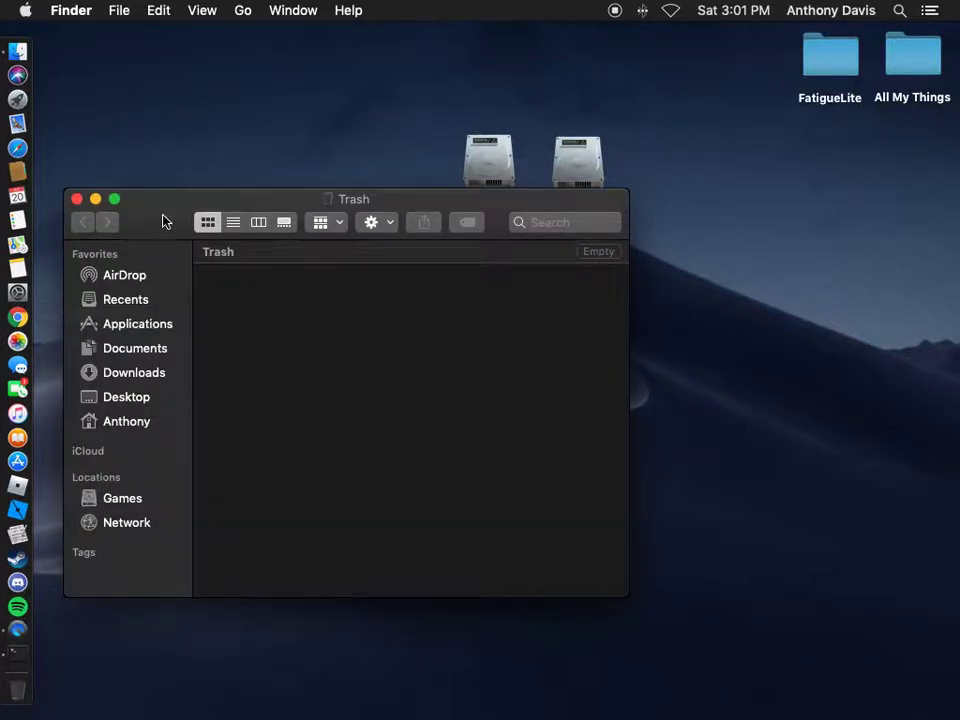
pyautogui.moveTo(163, 219); pyautogui.dragTo(451, 246)
pyautogui.click(437, 354)
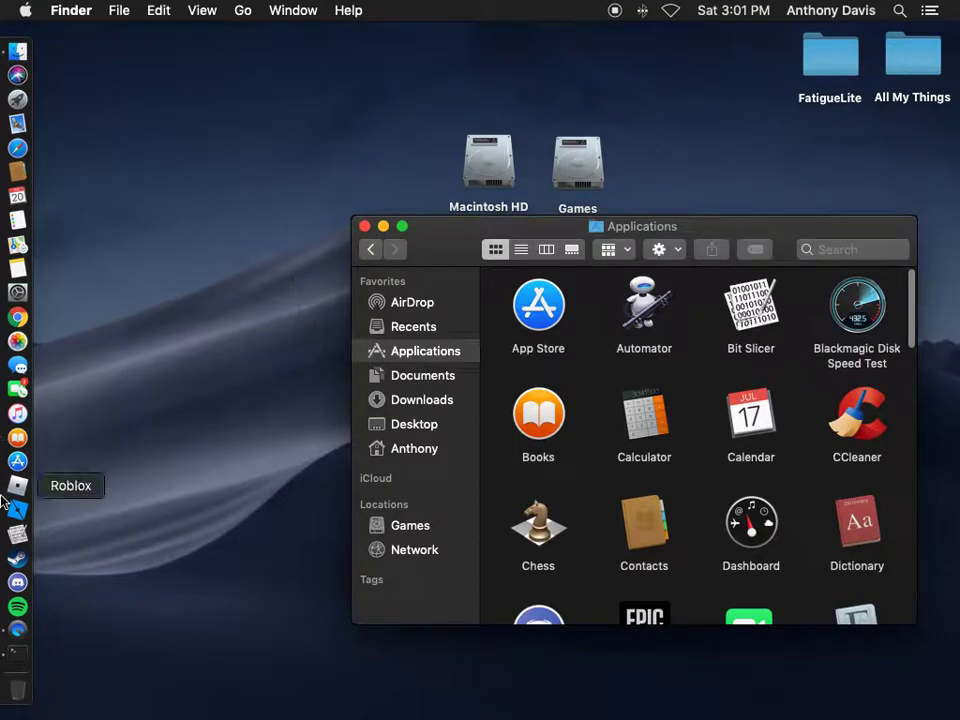
# Launch TmpDisk from the Applications folder and close the Finder window.
pyautogui.scroll(-5, 891, 300)
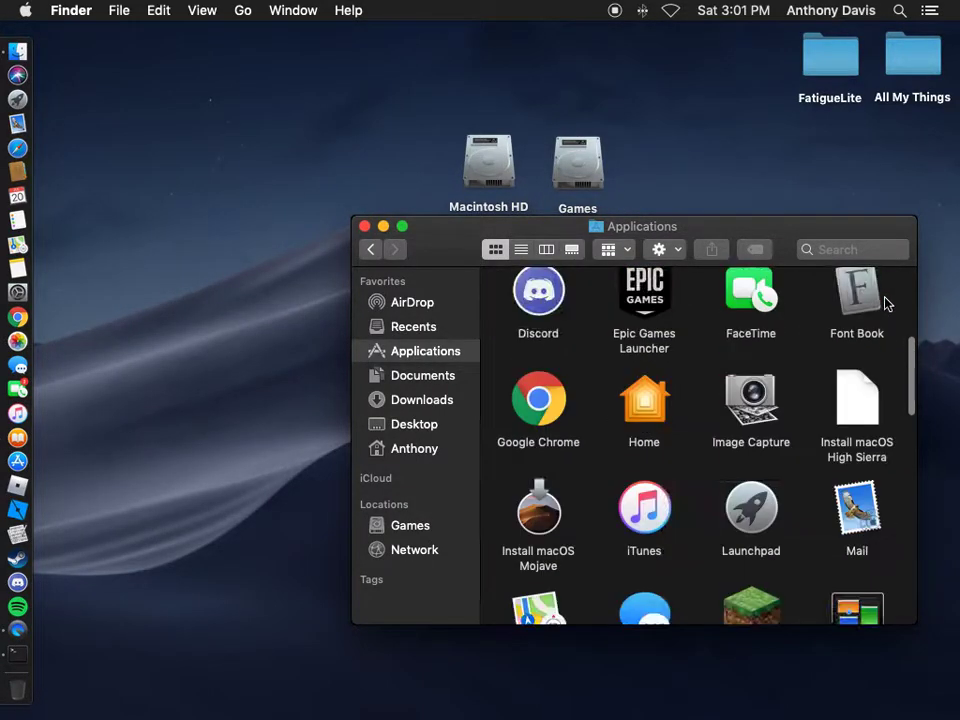
pyautogui.scroll(5, 888, 303)
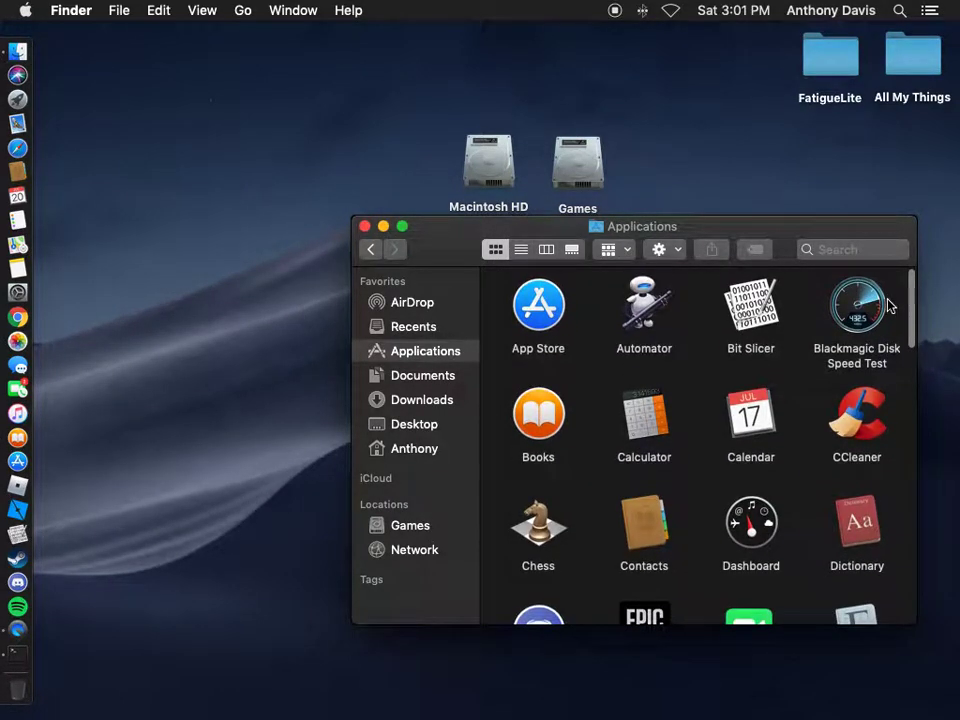
pyautogui.scroll(-2, 889, 305)
pyautogui.scroll(-10, 889, 305)
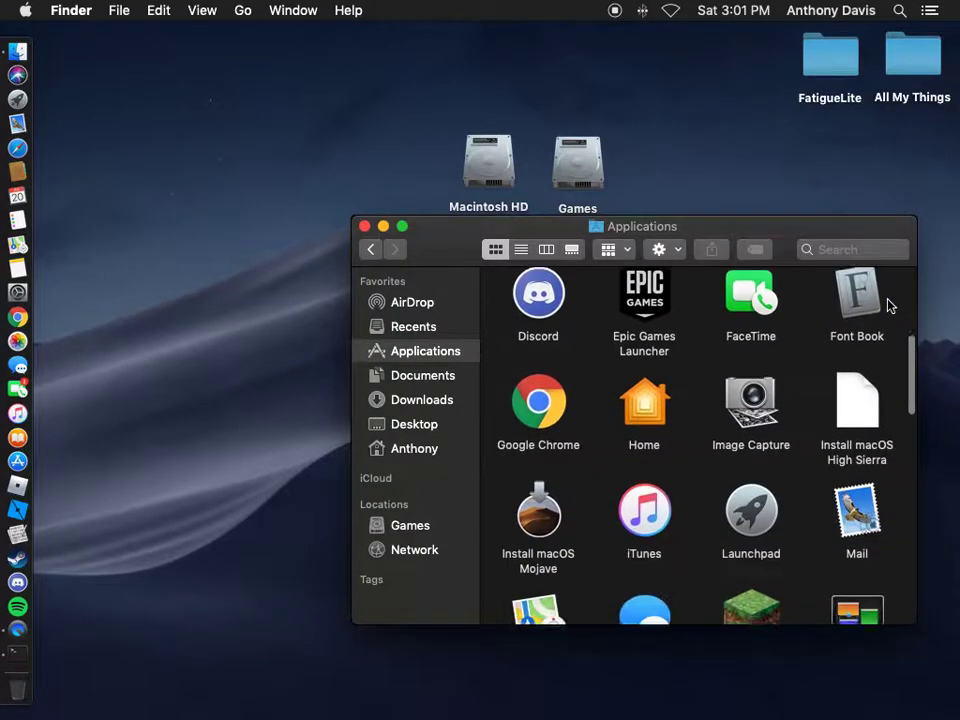
pyautogui.scroll(-10, 889, 305)
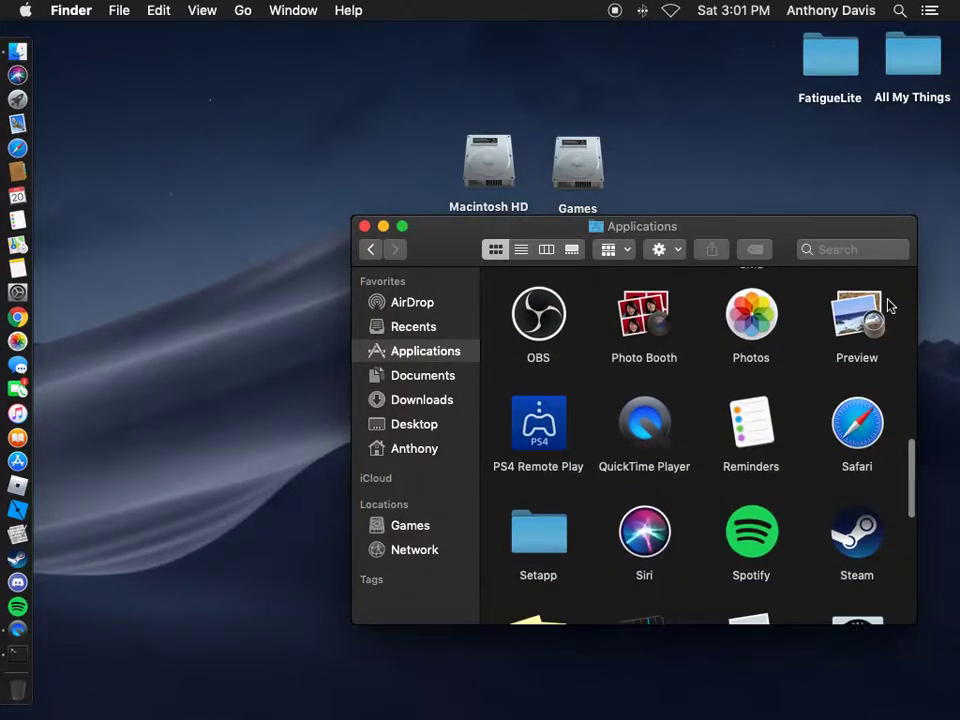
pyautogui.scroll(-4, 889, 305)
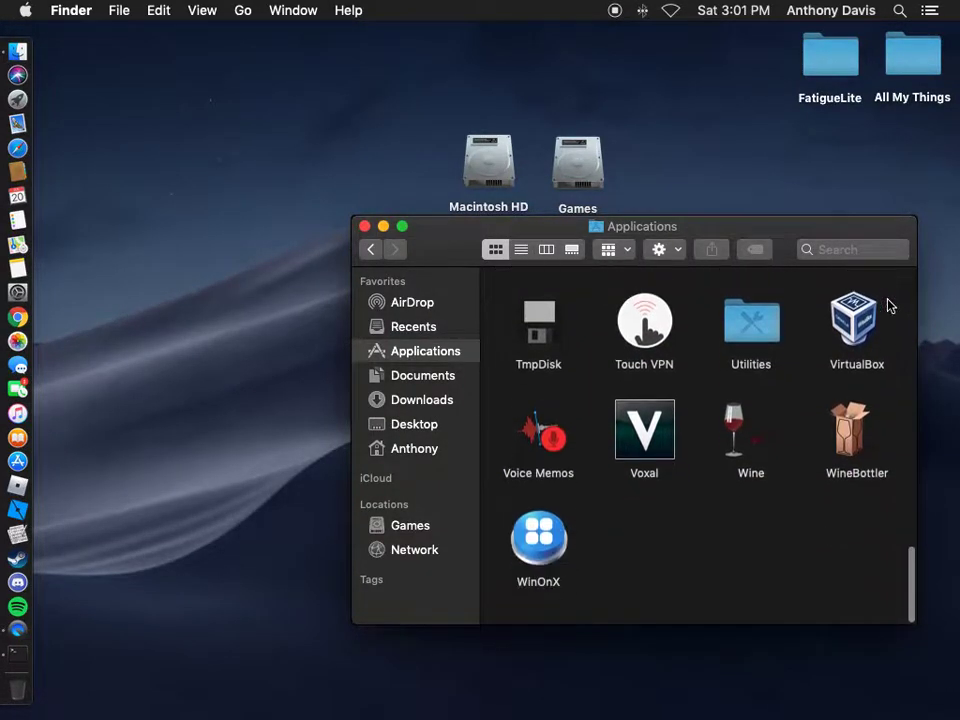
pyautogui.scroll(5, 889, 305)
pyautogui.scroll(15, 889, 305)
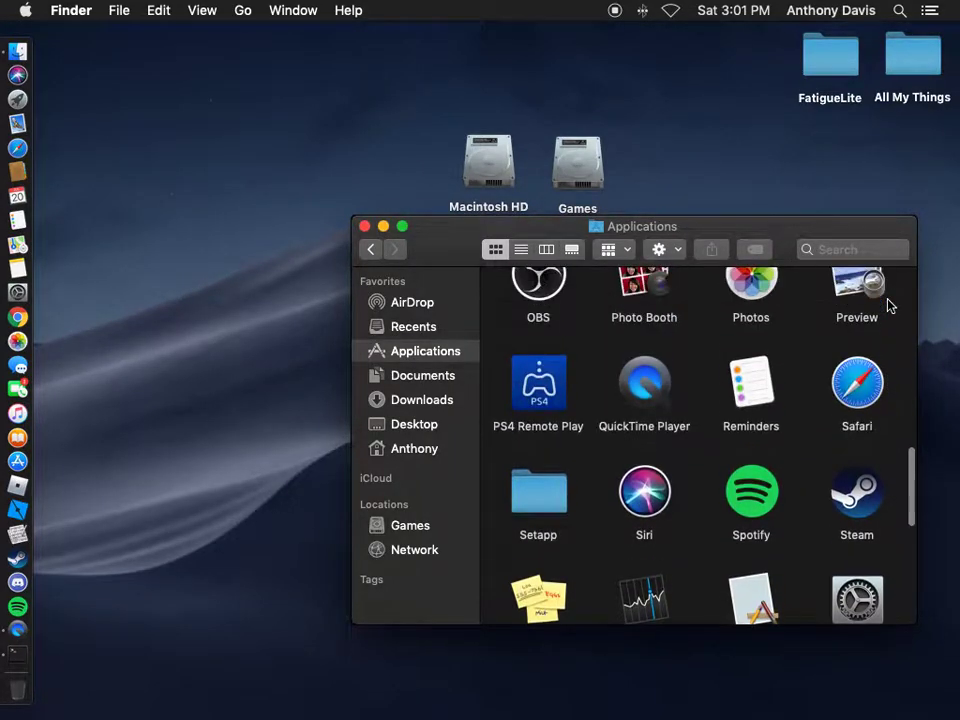
pyautogui.scroll(6, 889, 305)
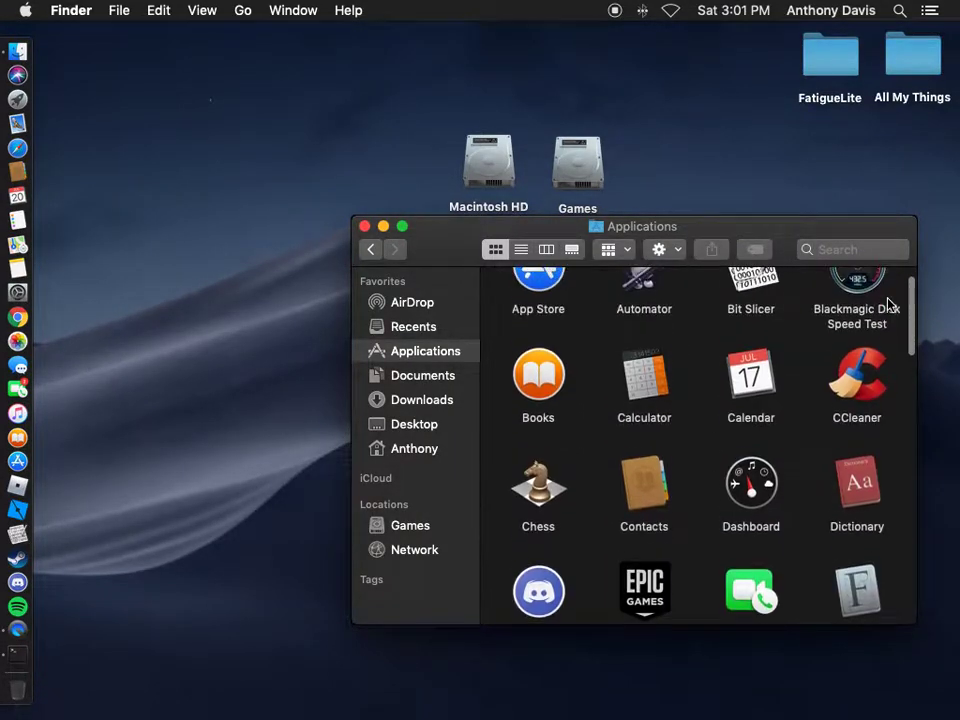
pyautogui.scroll(-3, 889, 305)
pyautogui.scroll(-15, 889, 305)
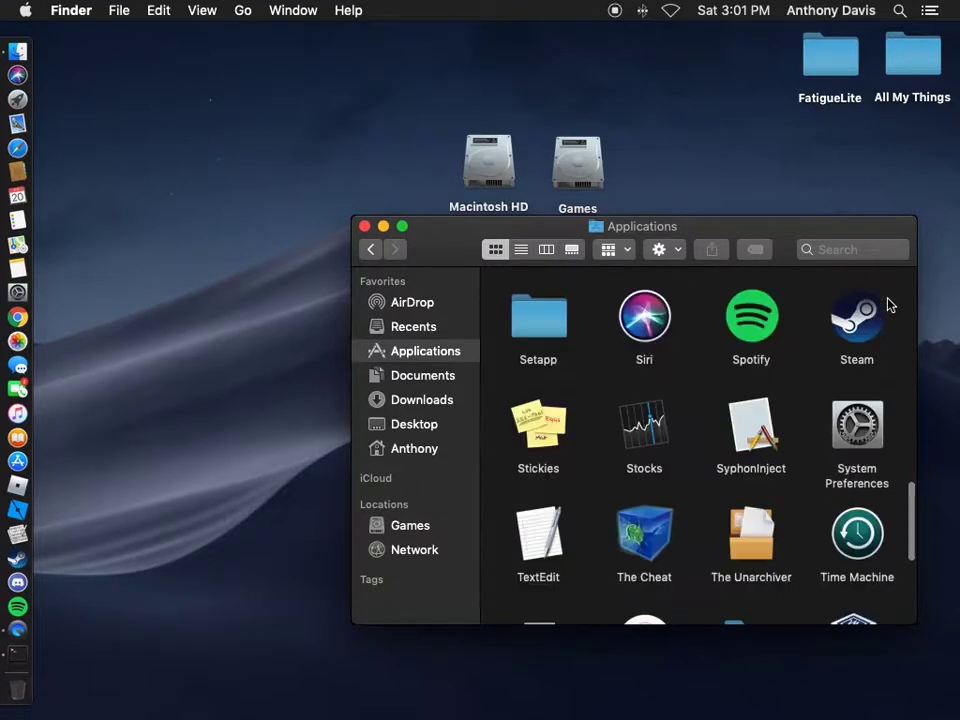
pyautogui.doubleClick(540, 336)
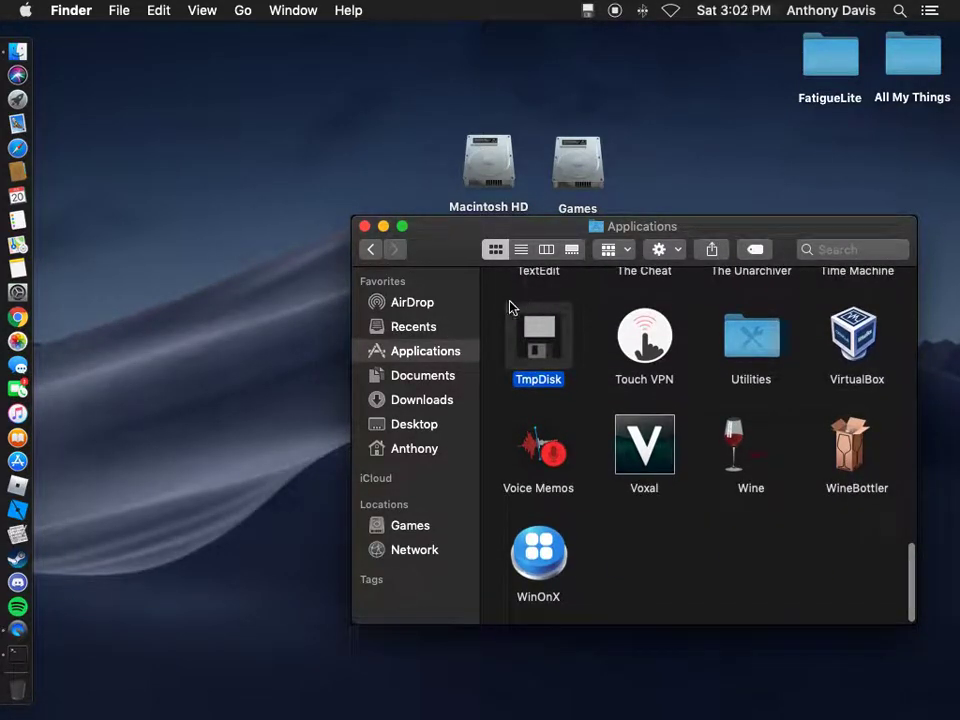
pyautogui.click(364, 226)
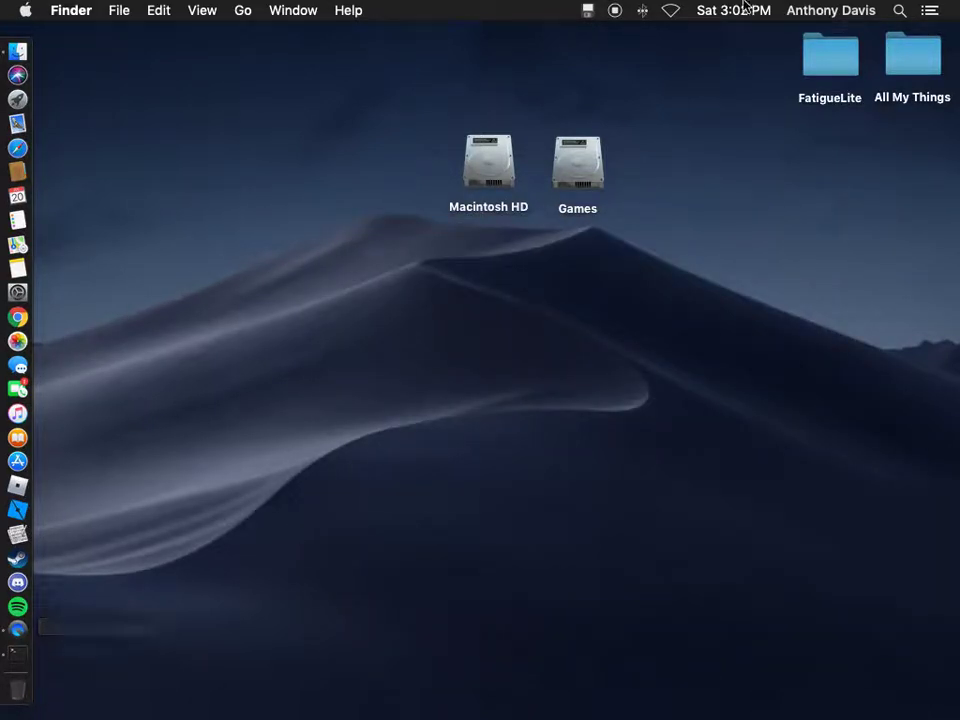
# Start a new TmpDisk with Advanced Mode enabled and clear the default number from its disk size.
pyautogui.click(588, 11)
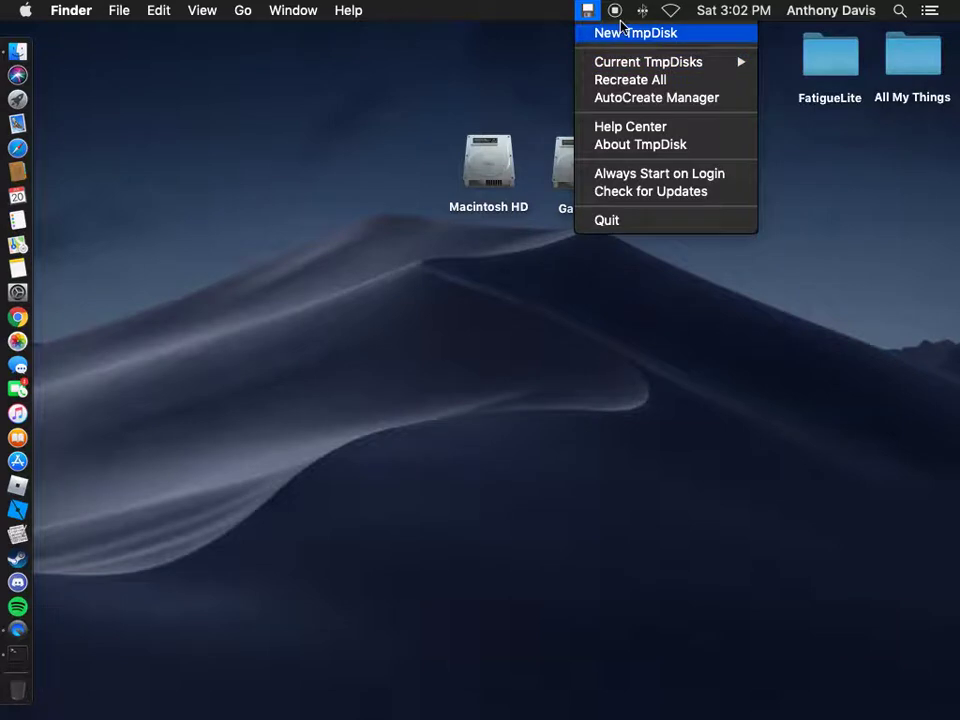
pyautogui.click(588, 11)
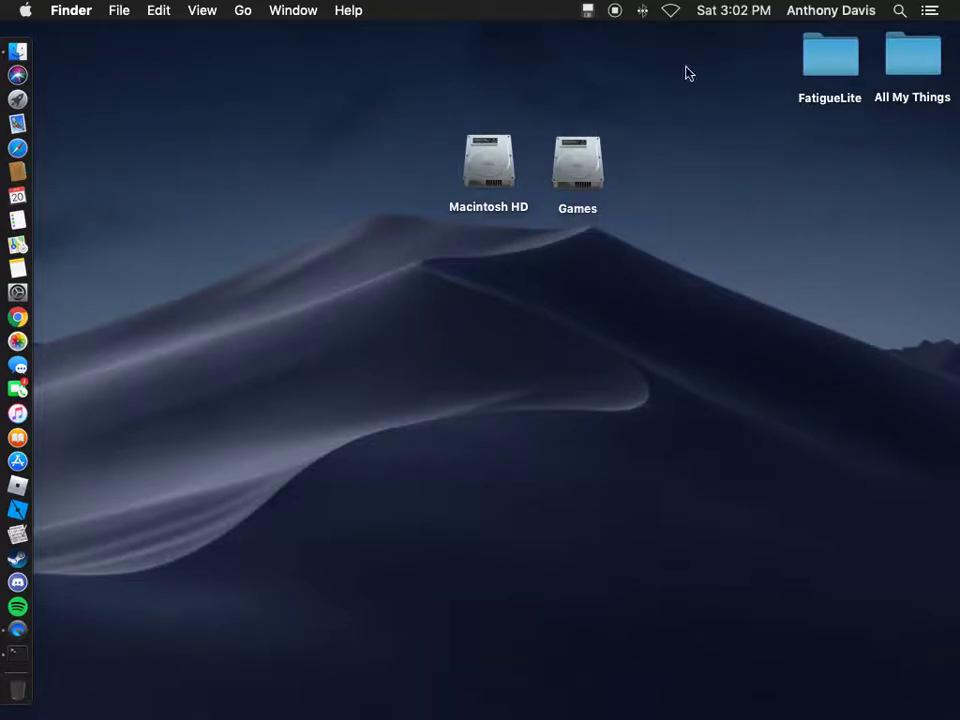
pyautogui.click(588, 11)
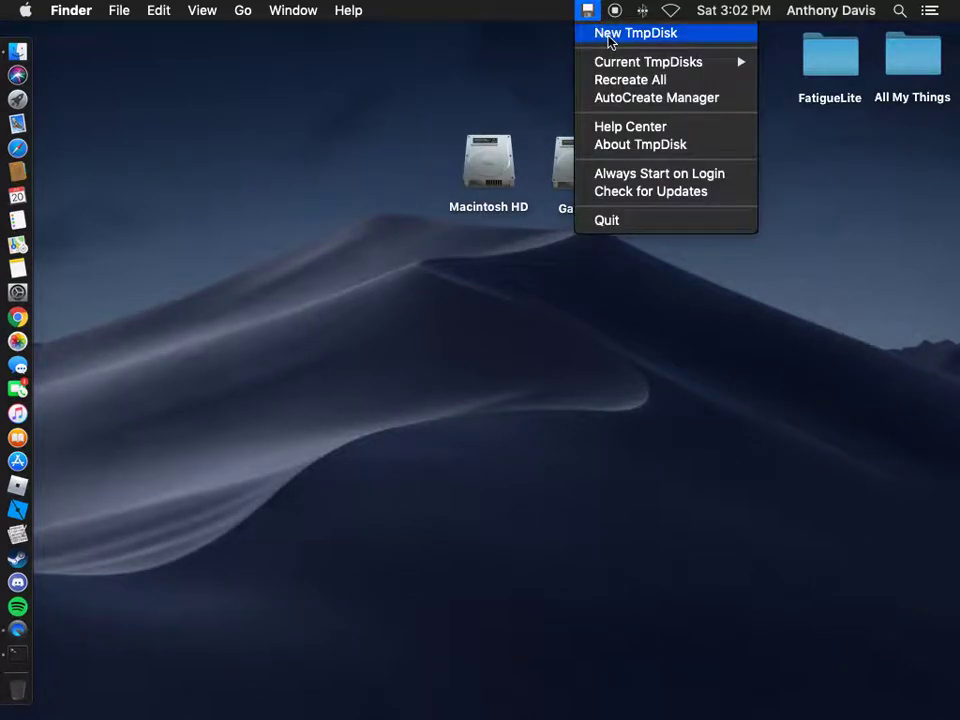
pyautogui.click(612, 34)
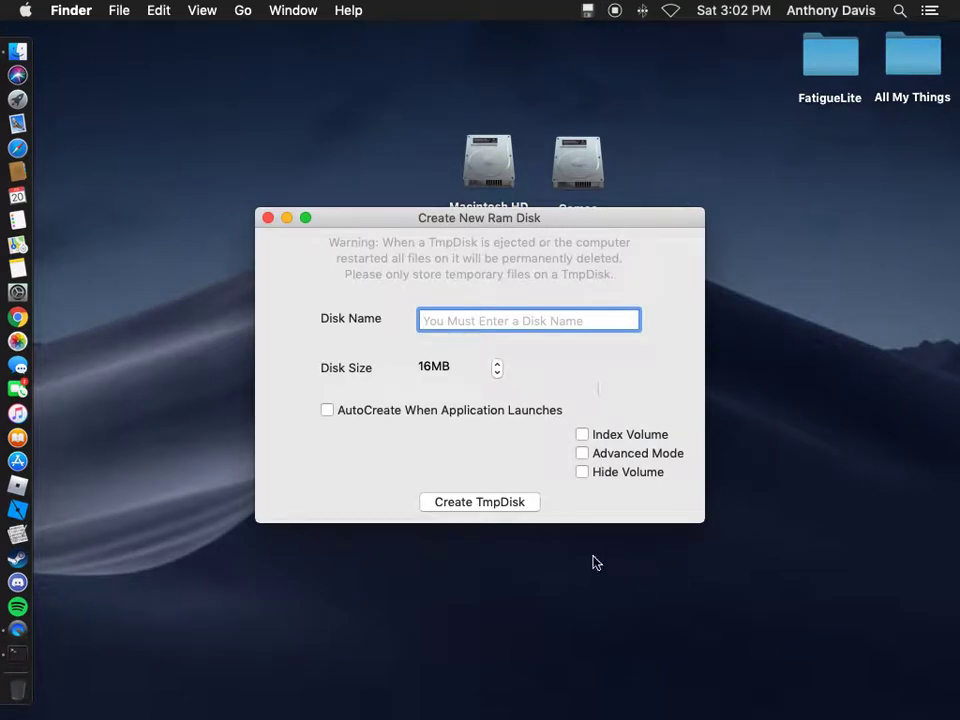
pyautogui.click(592, 455)
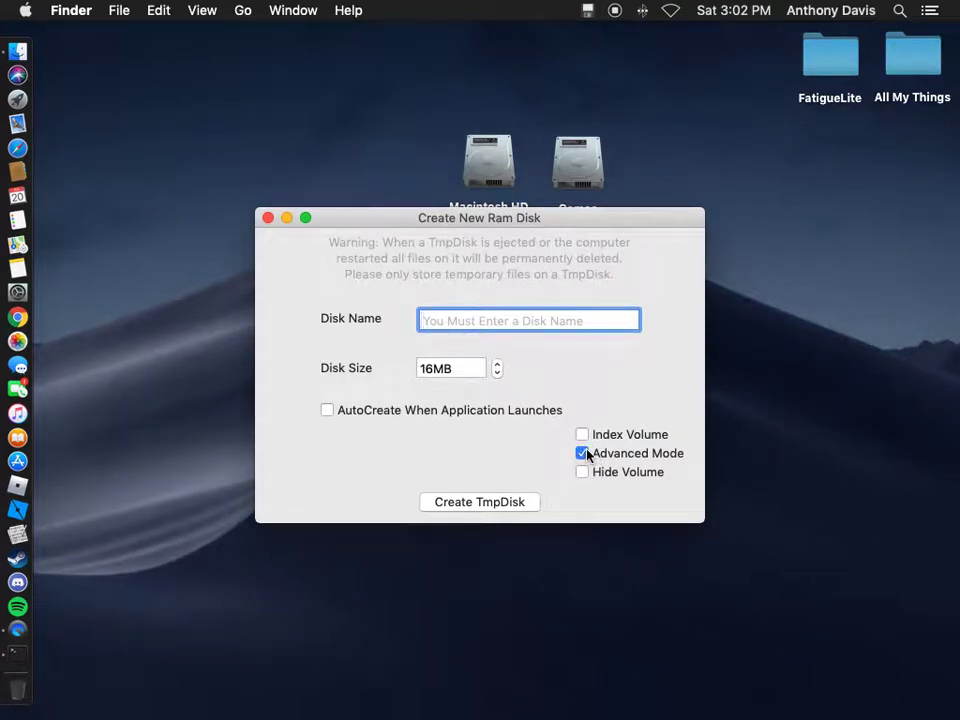
pyautogui.click(433, 366)
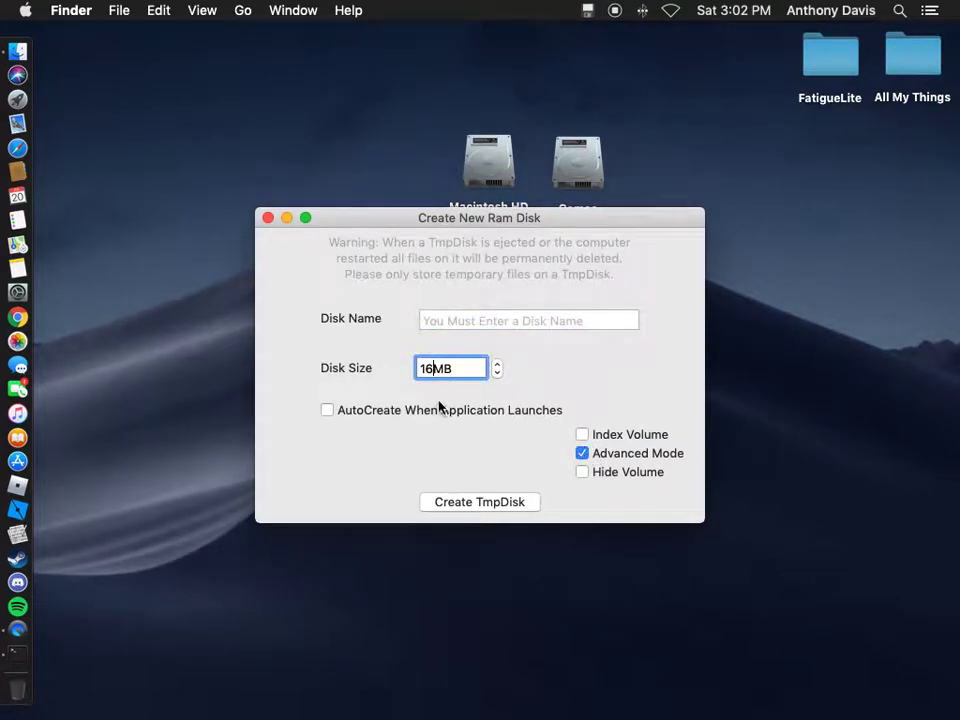
pyautogui.press('BackSpace')
pyautogui.press('BackSpace')
pyautogui.write('43534534345543')
pyautogui.press('BackSpace')
pyautogui.press('BackSpace')
pyautogui.press('BackSpace')
pyautogui.press('BackSpace')
pyautogui.press('BackSpace')
pyautogui.press('BackSpace')
pyautogui.press('BackSpace')
pyautogui.press('BackSpace')
pyautogui.press('BackSpace')
pyautogui.press('BackSpace')
pyautogui.press('BackSpace')
pyautogui.press('BackSpace')
pyautogui.press('BackSpace')
pyautogui.press('BackSpace')
# Create the RAM disk with a size of 99999999 MB and the name DESK 1.
pyautogui.write('99999999')
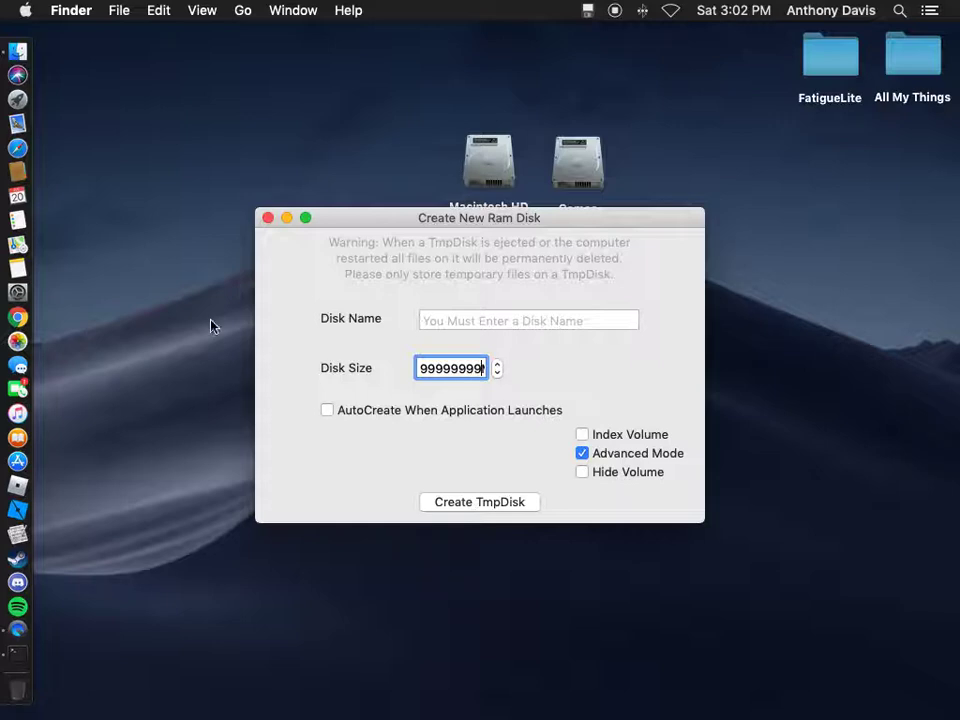
pyautogui.click(463, 323)
pyautogui.write('DESK 1')
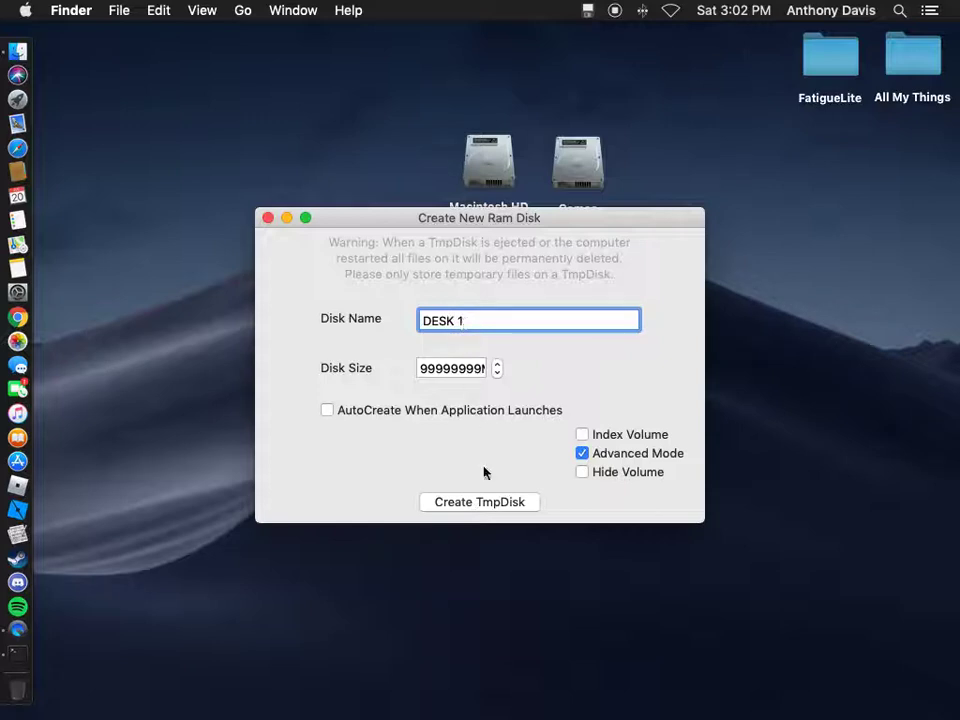
pyautogui.click(487, 502)
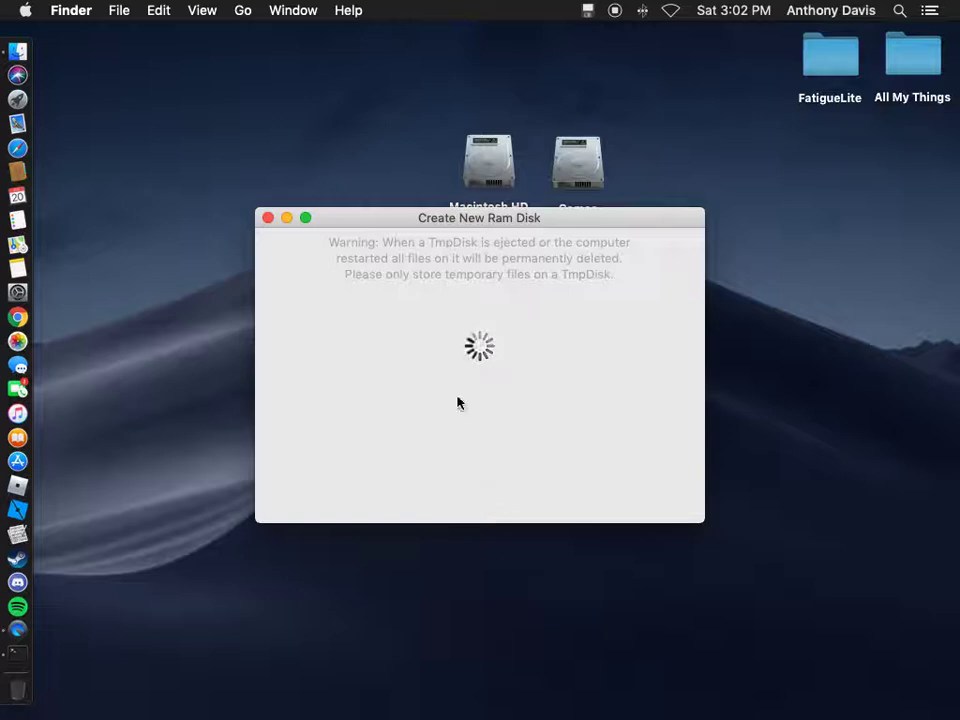
pyautogui.moveTo(397, 225); pyautogui.dragTo(392, 292)
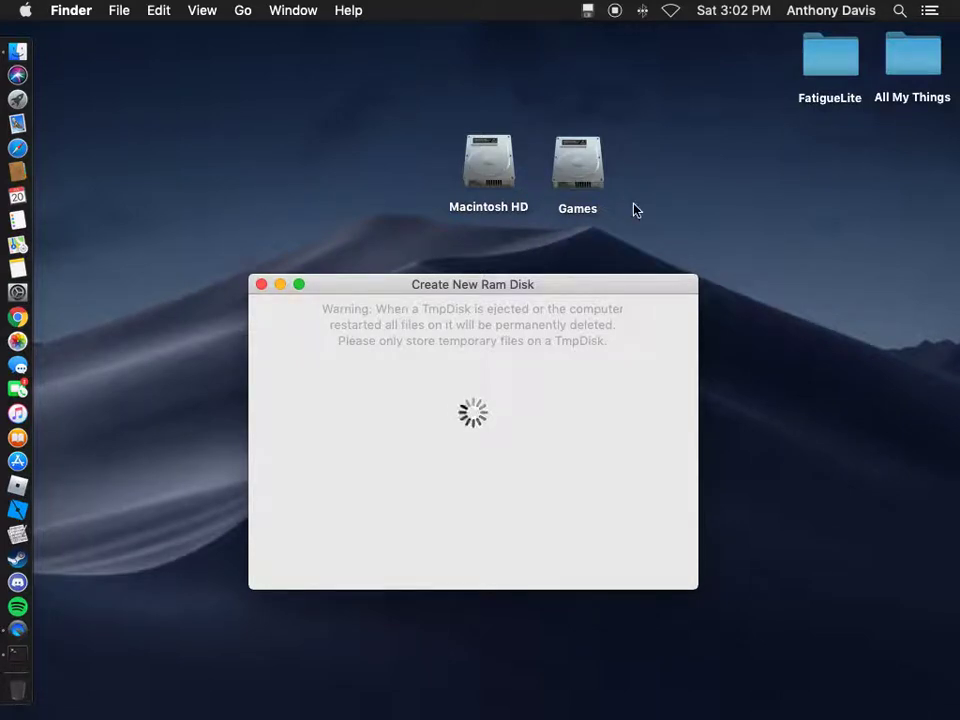
pyautogui.moveTo(311, 291); pyautogui.dragTo(364, 160)
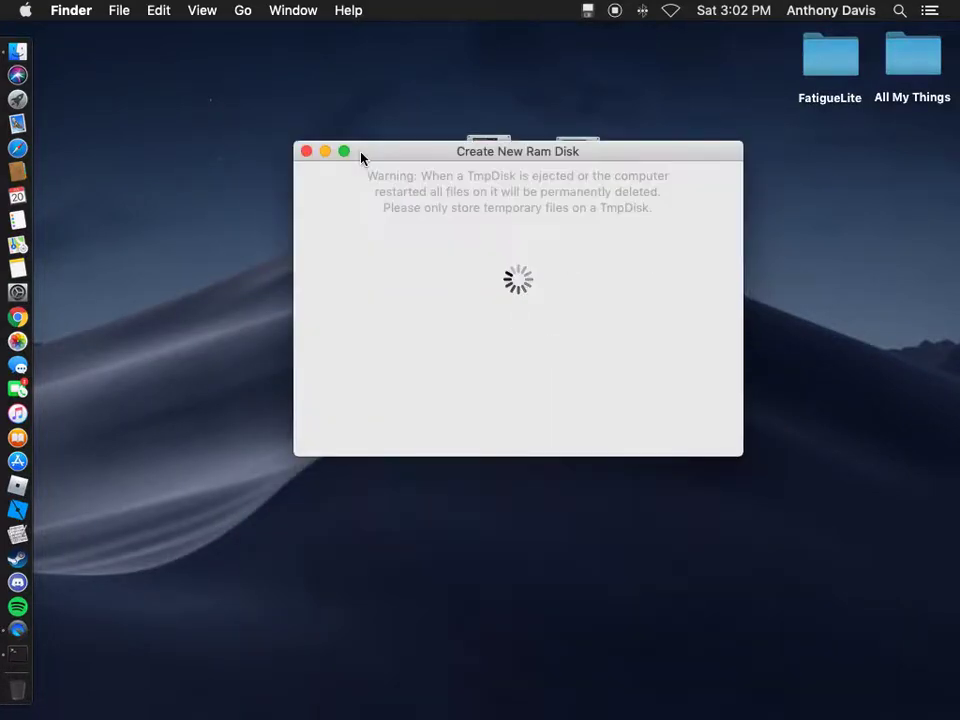
pyautogui.click(305, 152)
pyautogui.click(587, 10)
pyautogui.click(608, 33)
pyautogui.moveTo(396, 156); pyautogui.dragTo(375, 177)
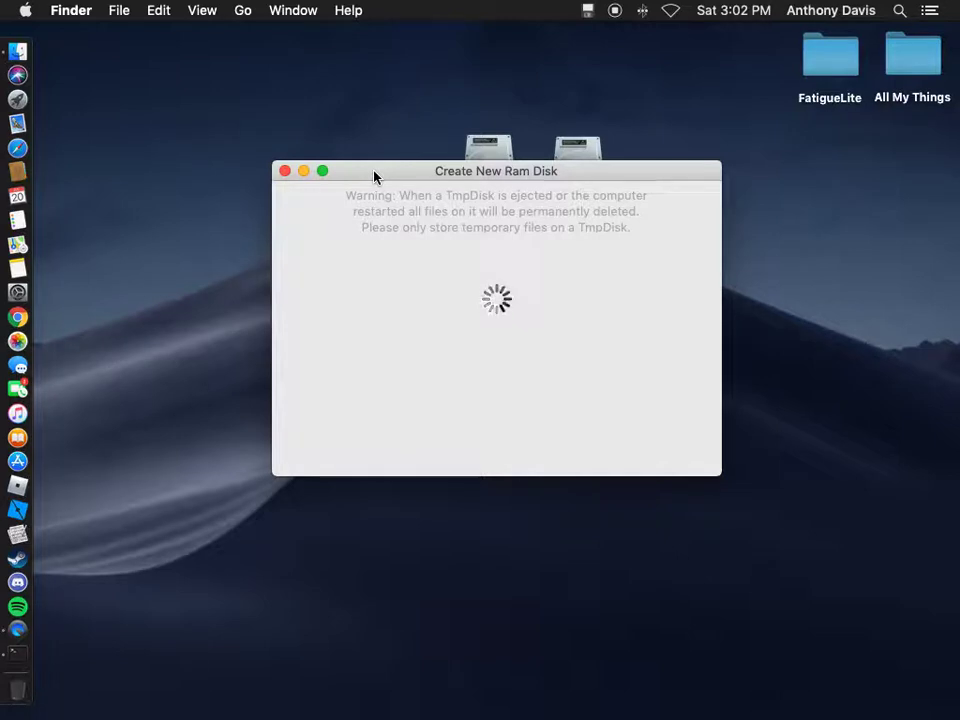
pyautogui.click(25, 10)
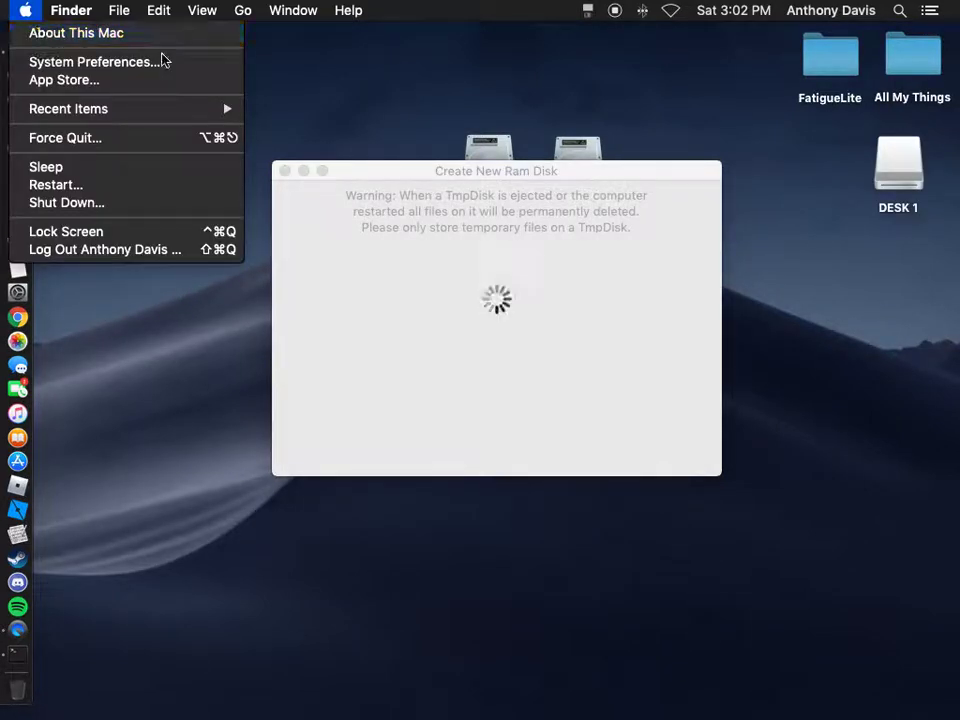
pyautogui.click(864, 160)
# Check the capacity of the DESK 1 volume in its file info and close the info window.
pyautogui.click(887, 167)
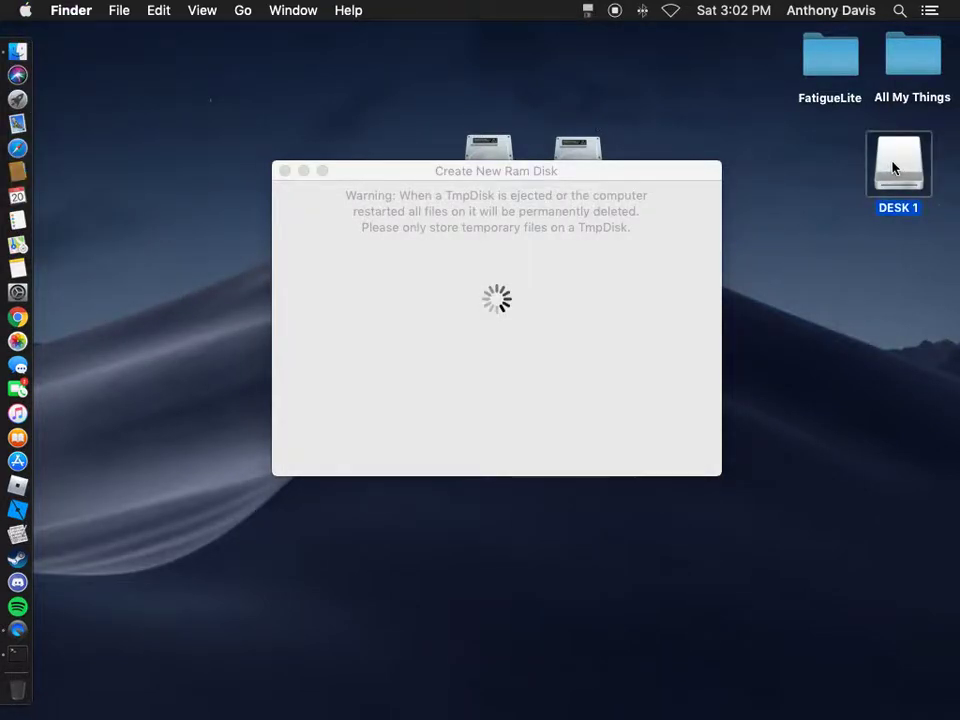
pyautogui.rightClick(890, 165)
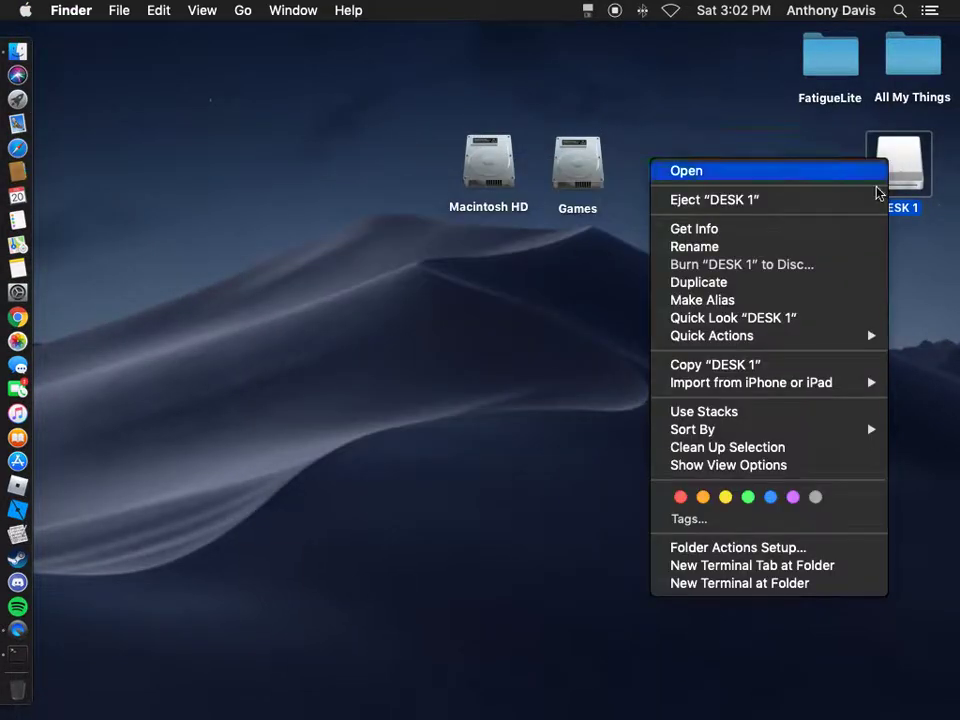
pyautogui.click(727, 232)
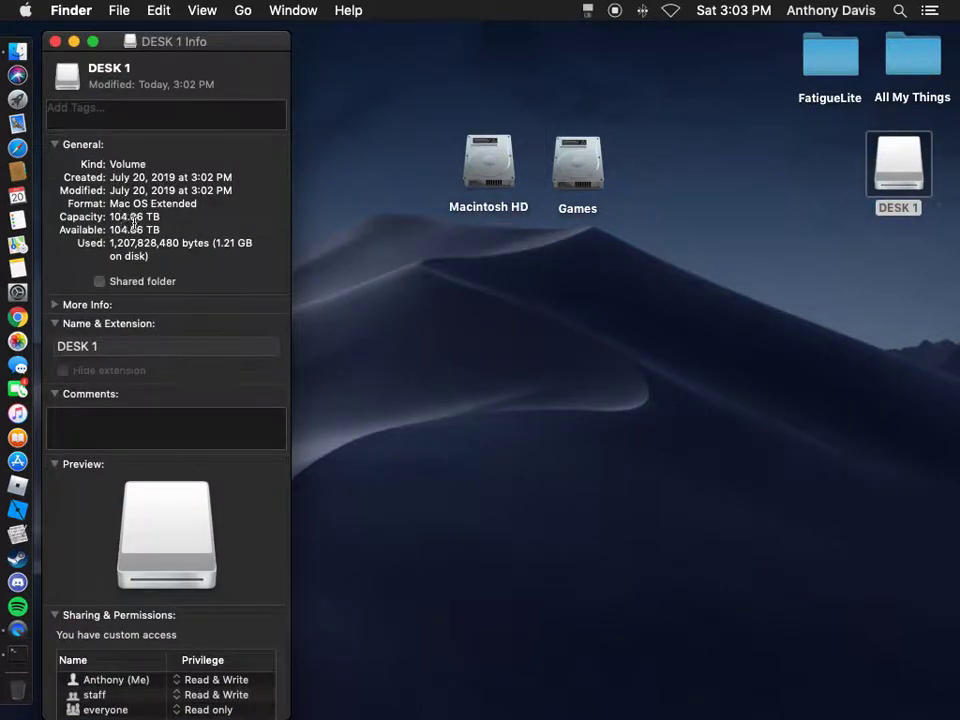
pyautogui.click(55, 41)
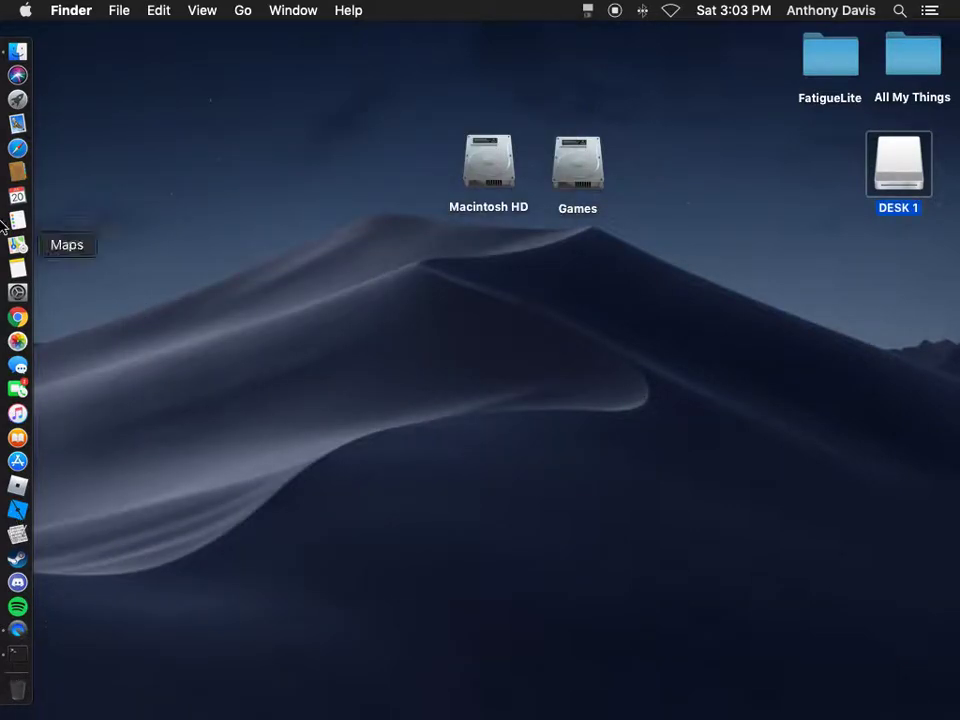
# Open Disk Utility and examine the capacity and used space of the DESK 1 disk image.
pyautogui.click(17, 99)
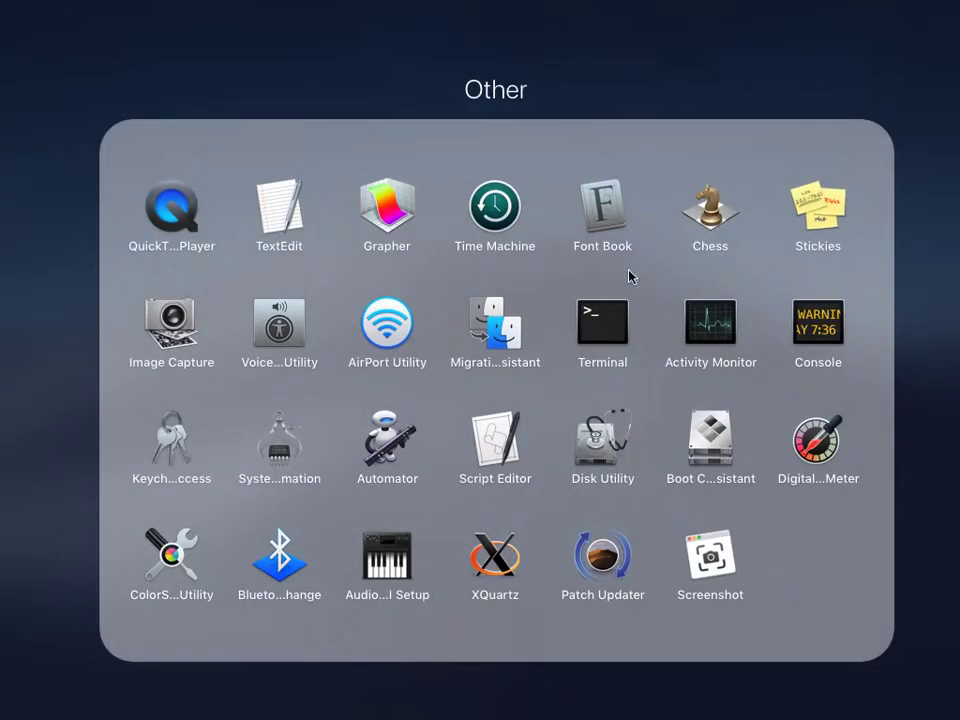
pyautogui.click(597, 456)
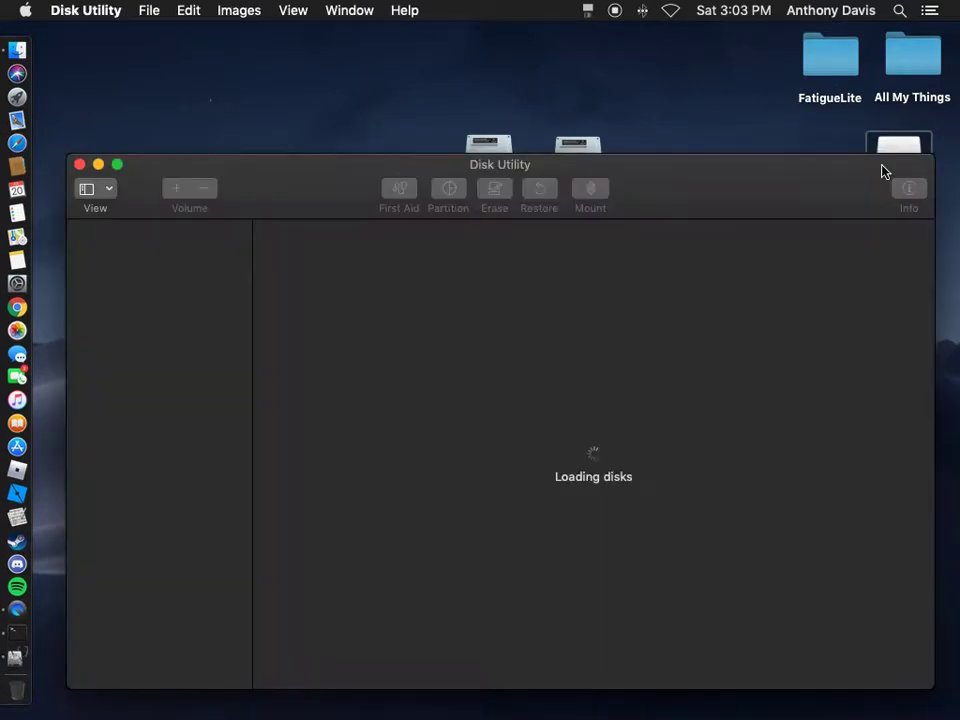
pyautogui.moveTo(868, 192); pyautogui.dragTo(876, 172)
pyautogui.click(195, 305)
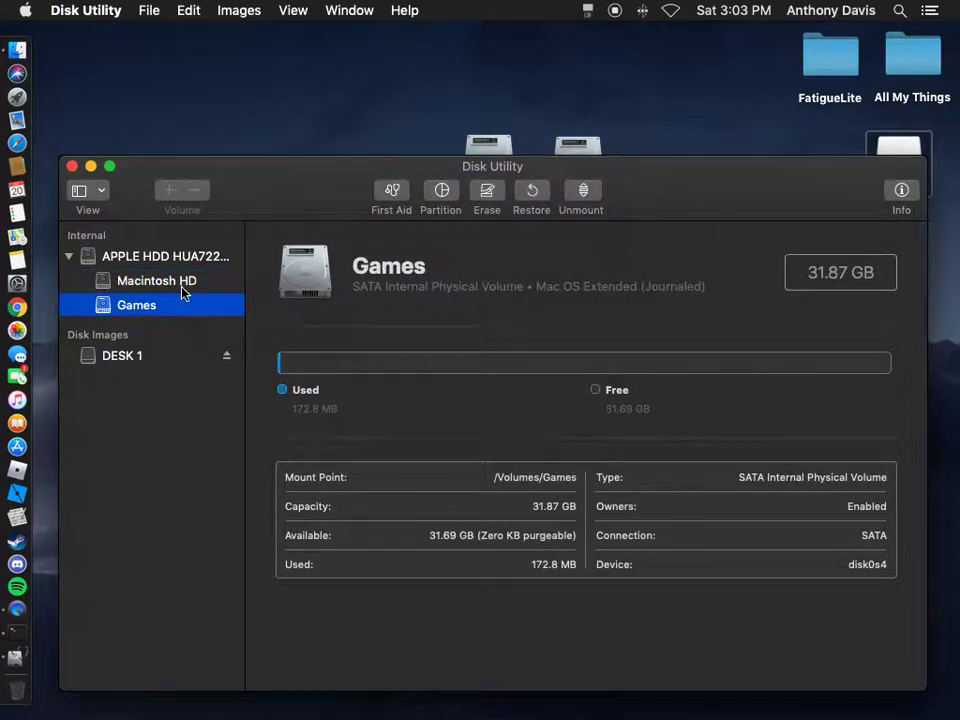
pyautogui.click(141, 355)
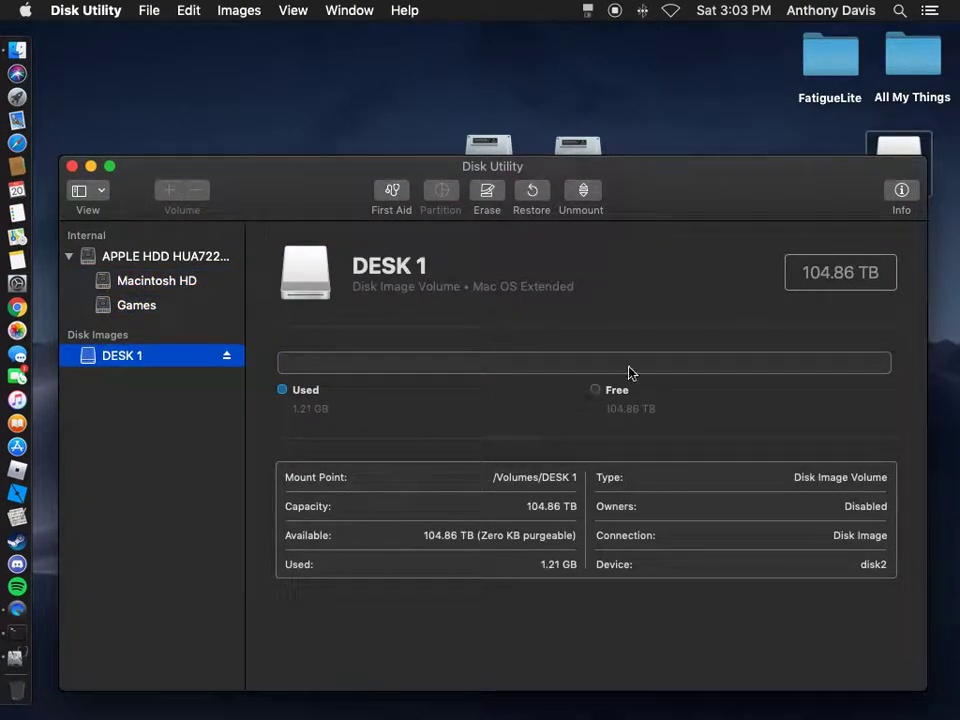
pyautogui.moveTo(806, 272); pyautogui.dragTo(856, 272)
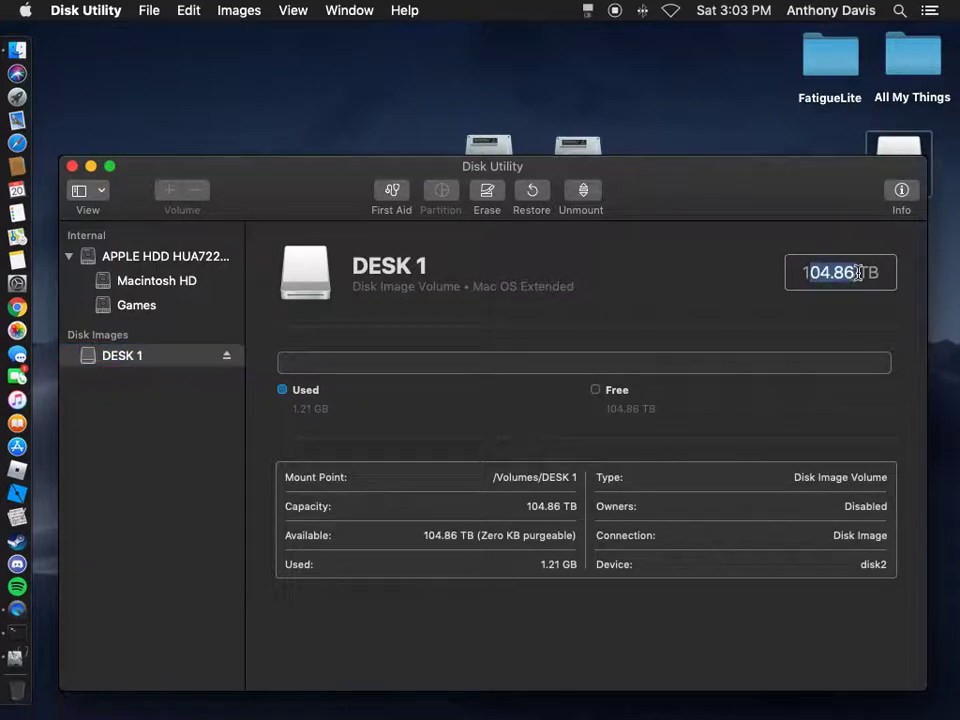
pyautogui.click(311, 403)
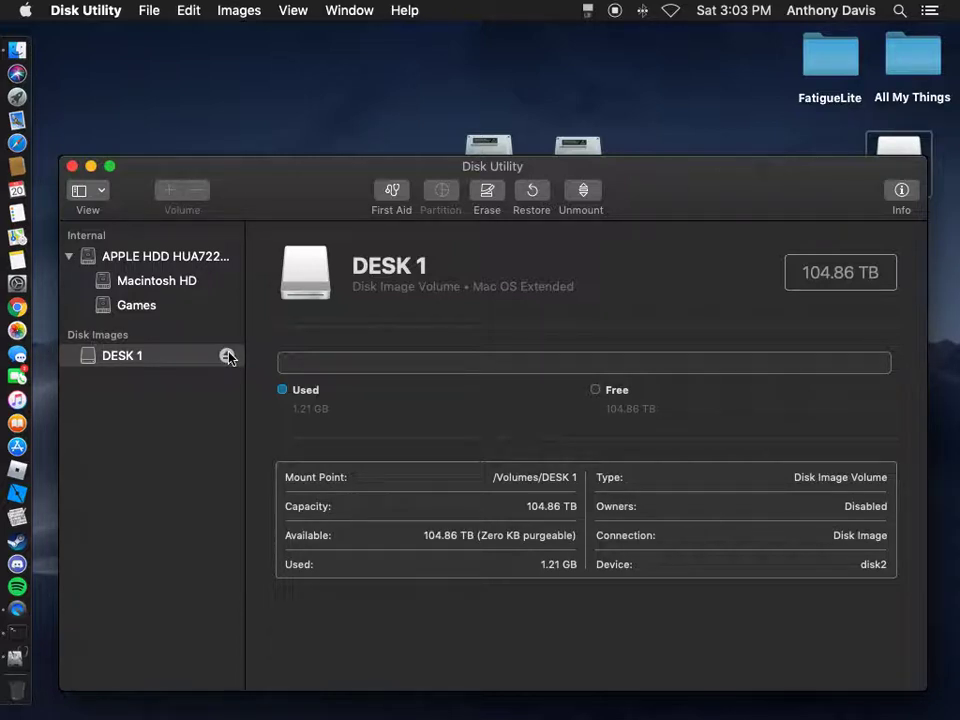
# Eject the DESK 1 disk image and close the Disk Utility window.
pyautogui.click(228, 357)
pyautogui.click(133, 284)
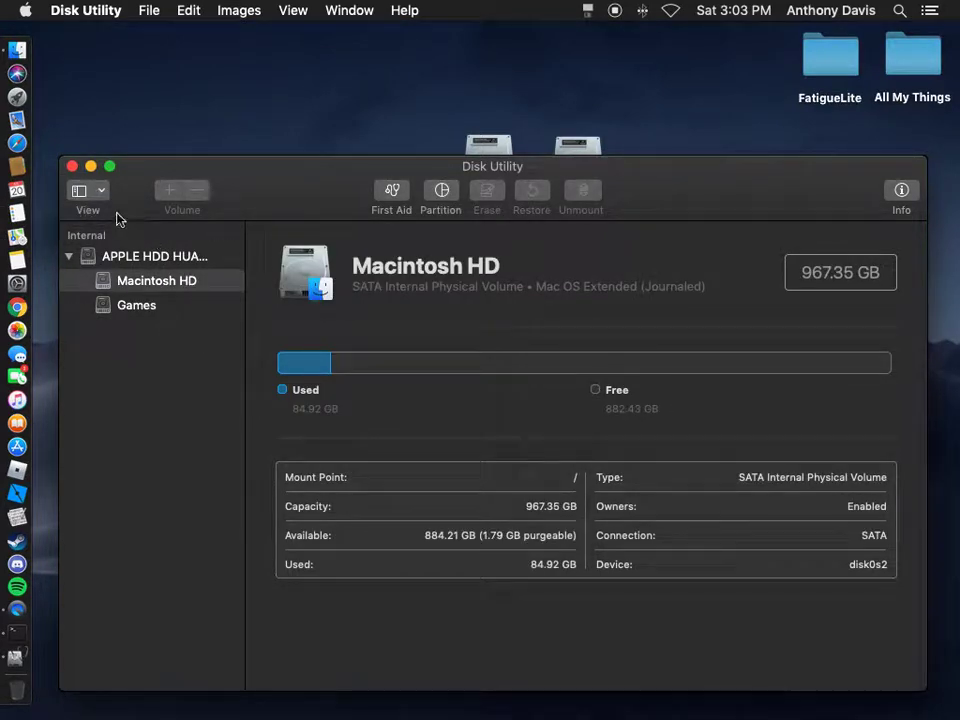
pyautogui.click(72, 166)
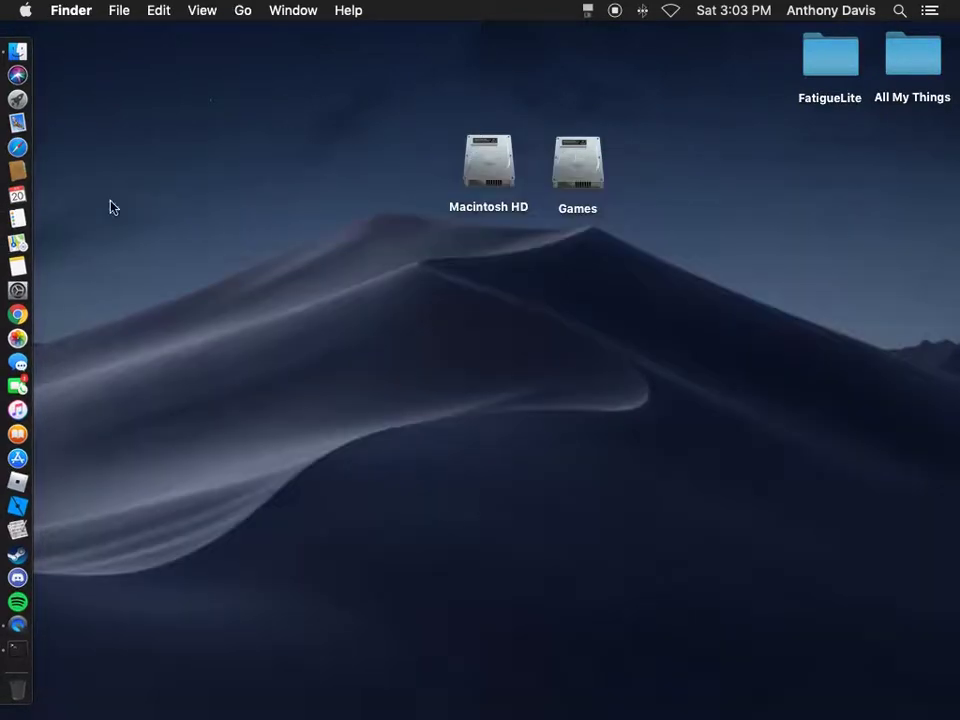
pyautogui.click(590, 11)
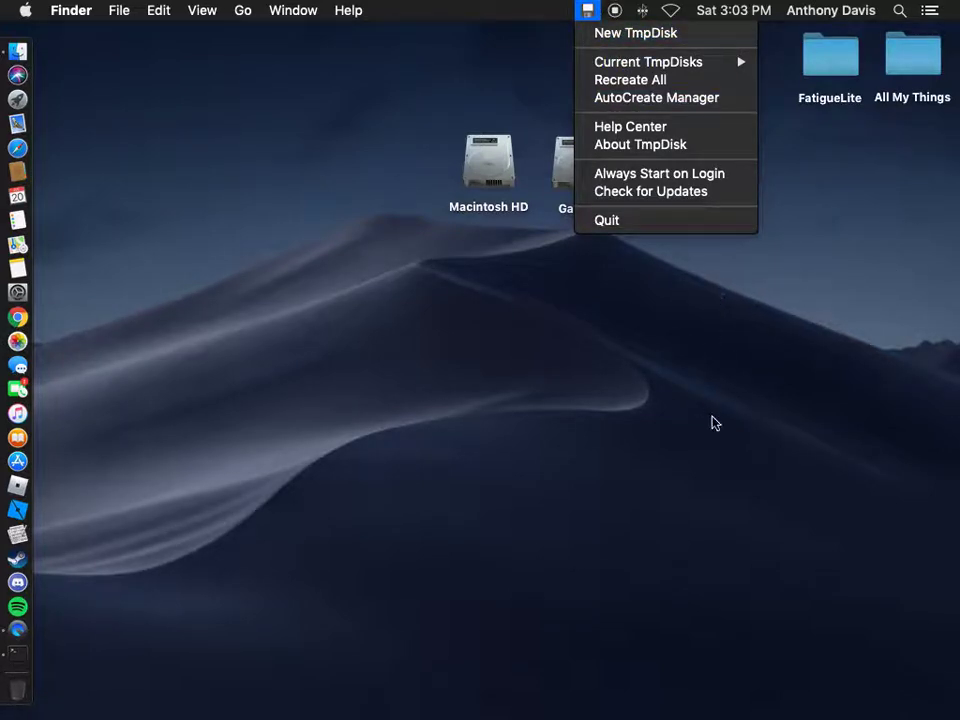
pyautogui.click(761, 214)
pyautogui.moveTo(713, 162); pyautogui.dragTo(687, 417)
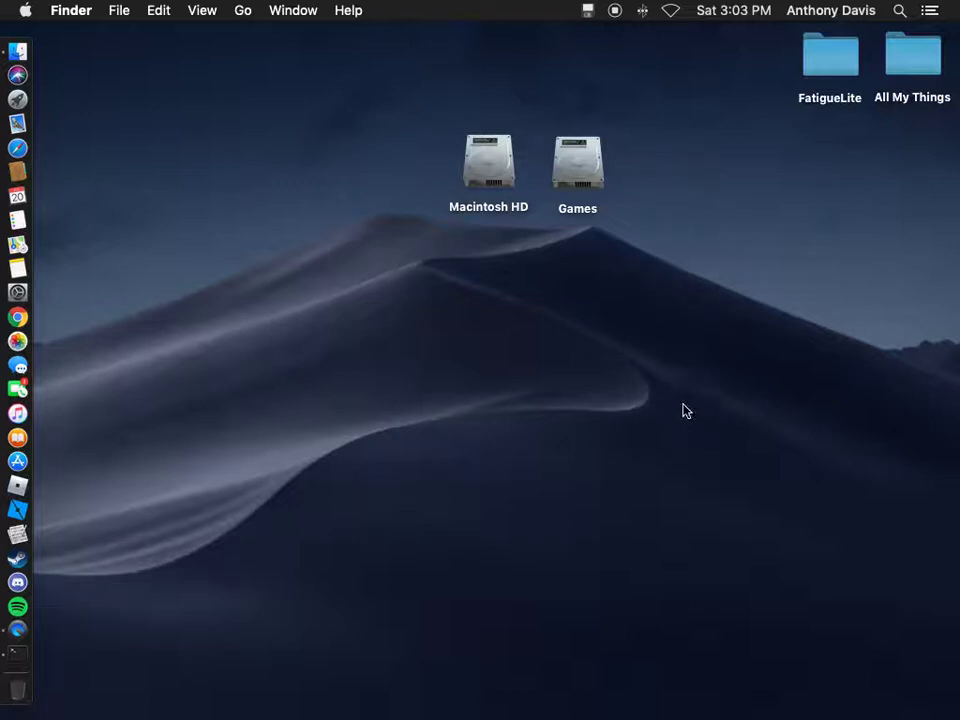
# Start a new TmpDisk and set its disk size to 24GB.
pyautogui.click(588, 10)
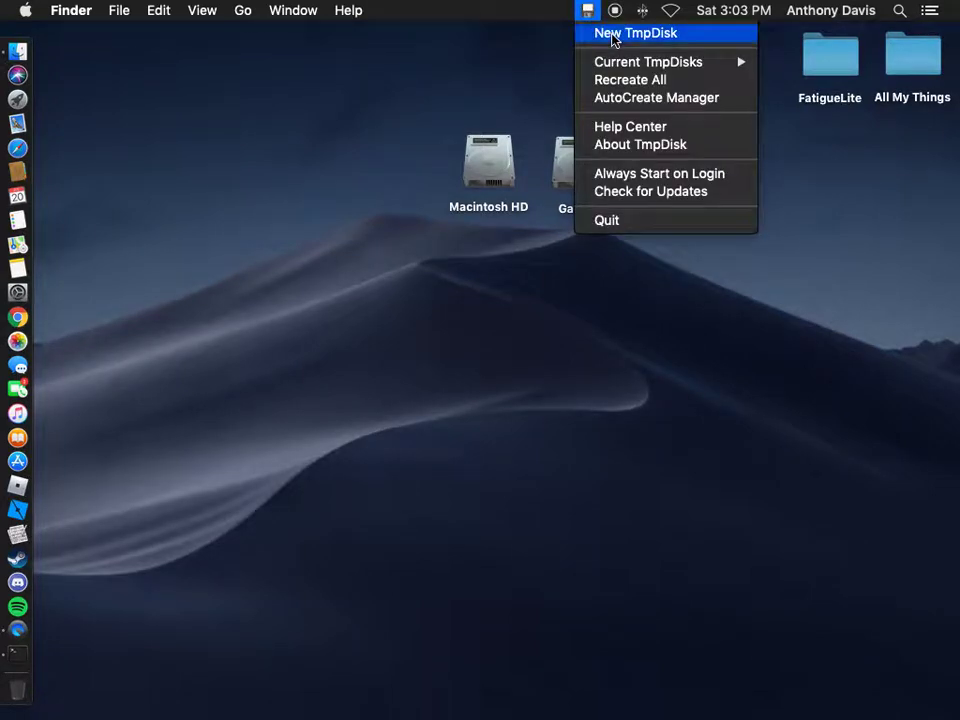
pyautogui.click(614, 36)
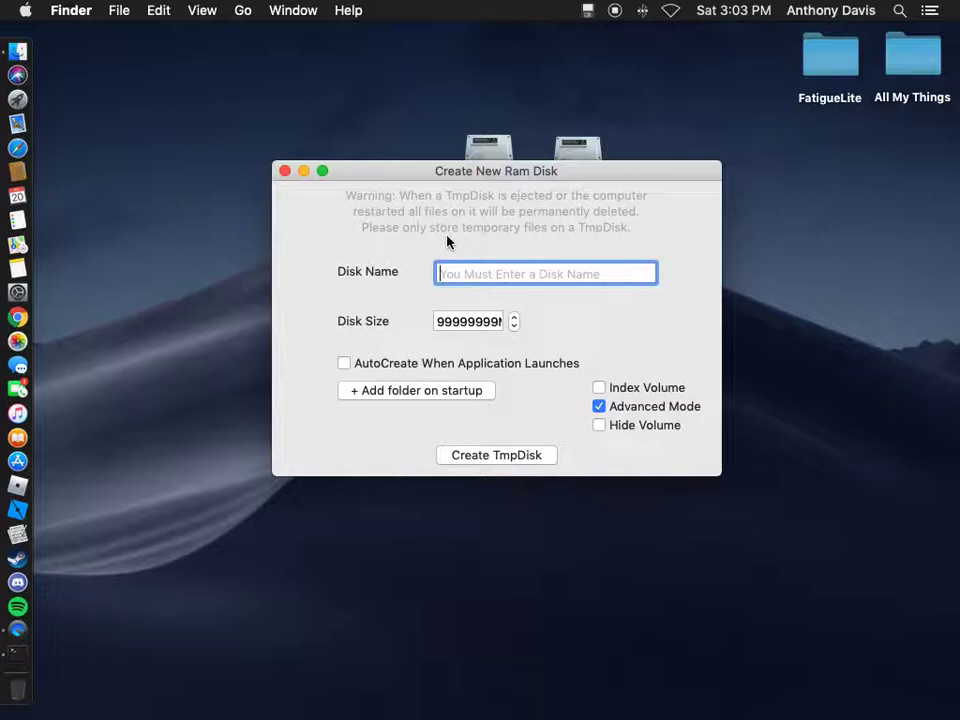
pyautogui.moveTo(437, 319); pyautogui.dragTo(500, 321)
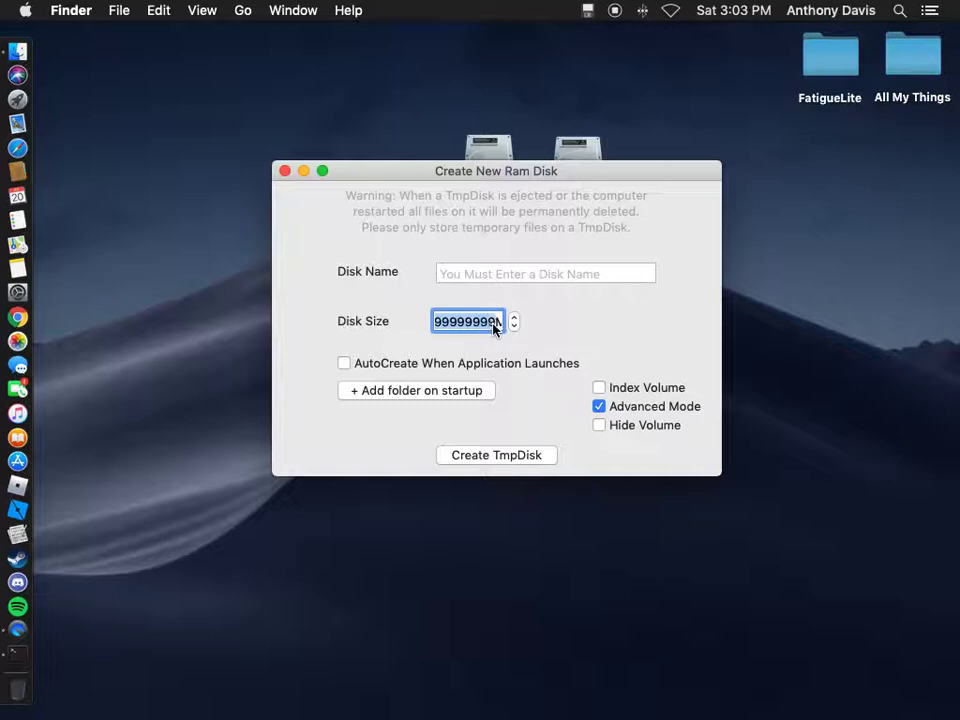
pyautogui.press('BackSpace')
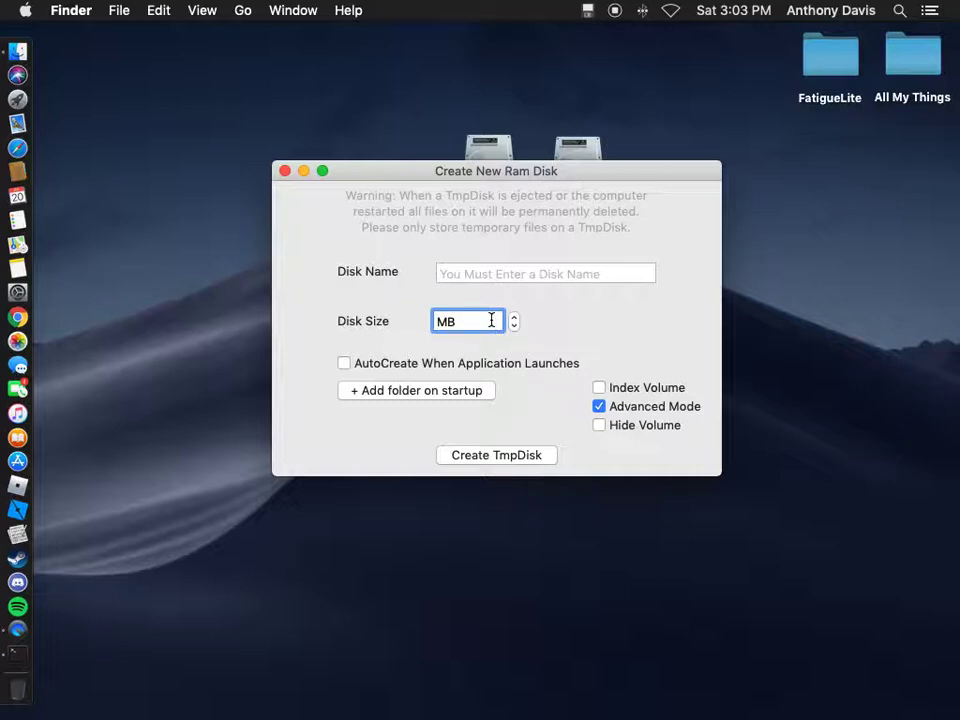
pyautogui.write('M')
pyautogui.write('24')
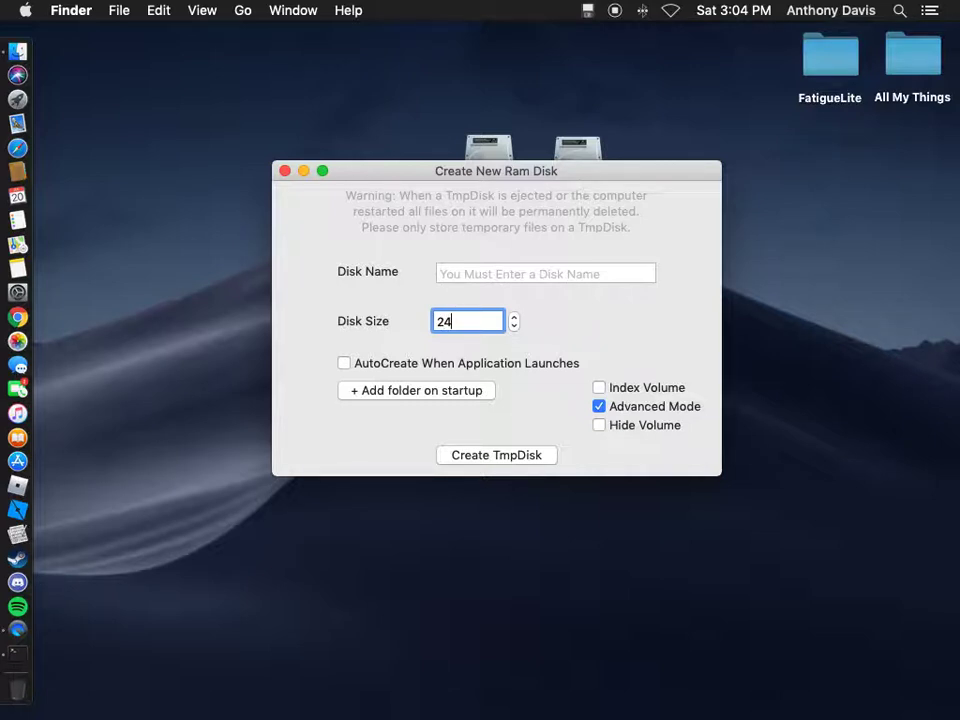
pyautogui.write('GB')
# Name the disk DESK 1 and create the RAM disk.
pyautogui.click(465, 272)
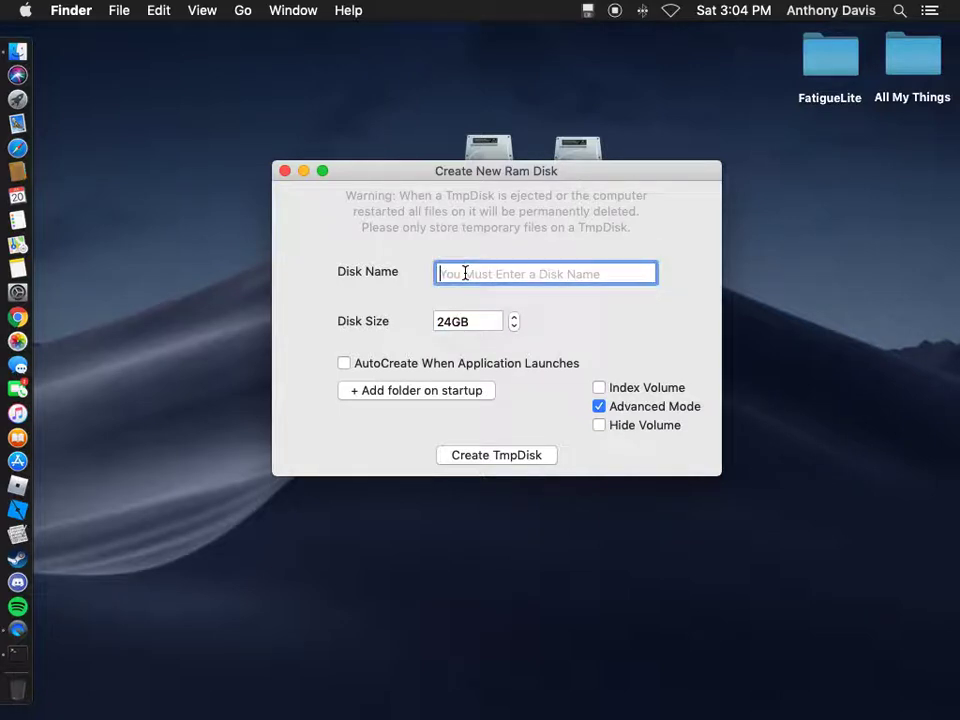
pyautogui.write('DES')
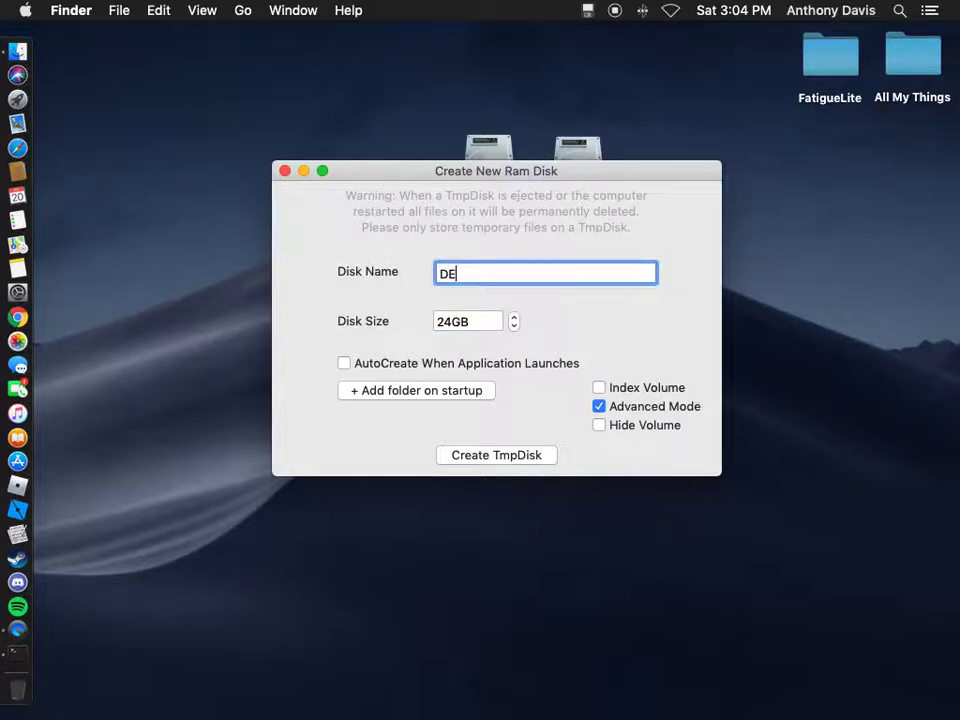
pyautogui.press('BackSpace')
pyautogui.write('K')
pyautogui.press('BackSpace')
pyautogui.press('BackSpace')
pyautogui.press('super+a')
pyautogui.click(470, 273)
pyautogui.write('1')
pyautogui.click(504, 456)
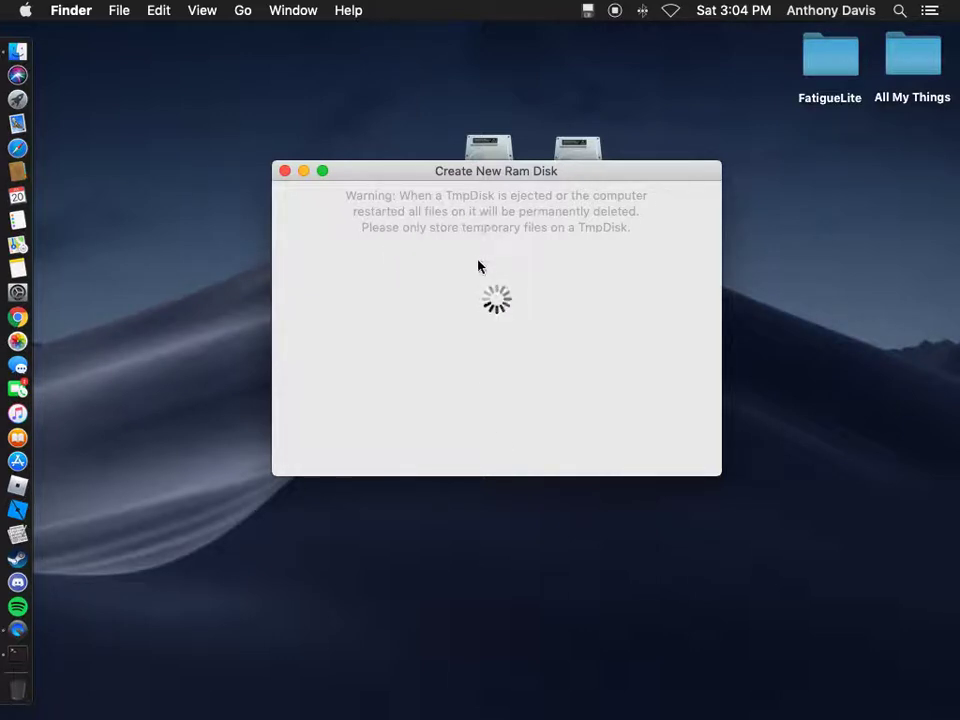
pyautogui.moveTo(452, 178); pyautogui.dragTo(465, 131)
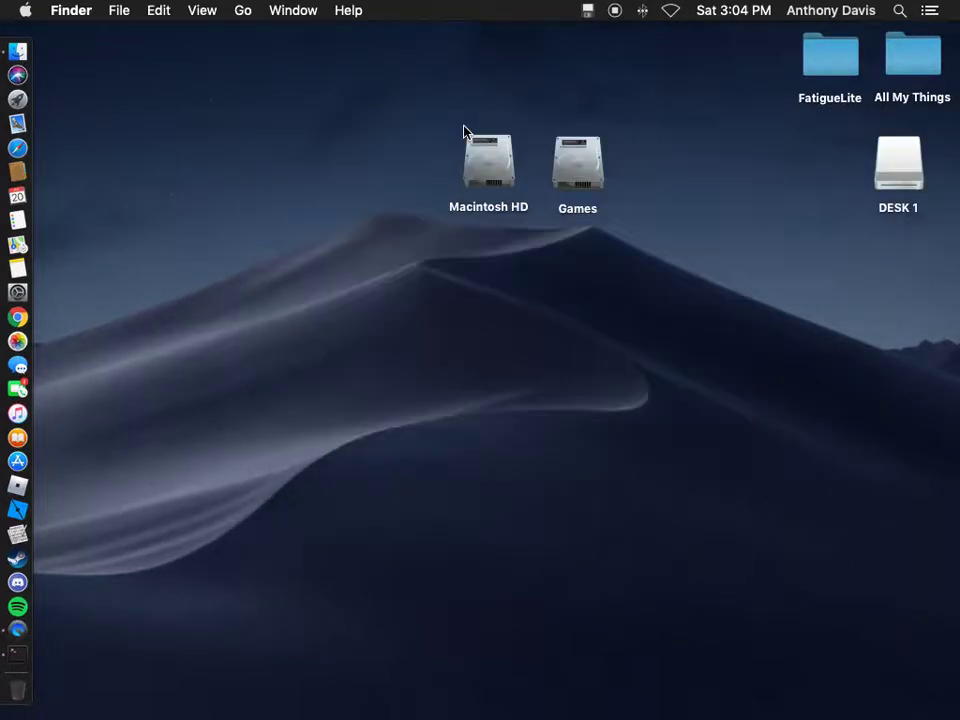
# Check the capacity of the DESK 1 volume in its file info, close the info window and eject the volume.
pyautogui.rightClick(884, 180)
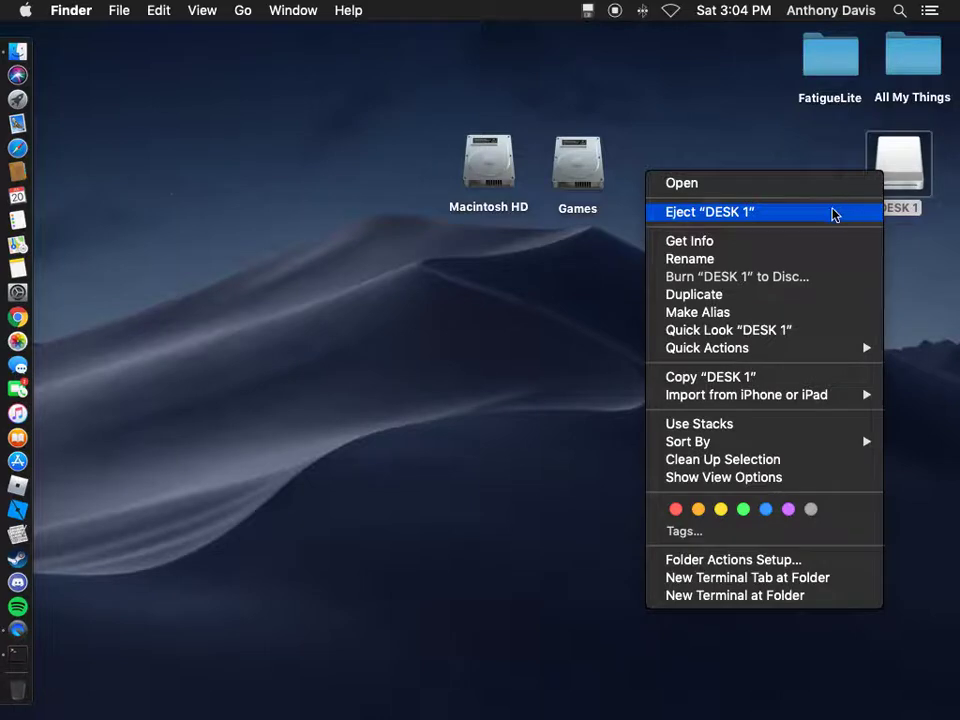
pyautogui.click(810, 241)
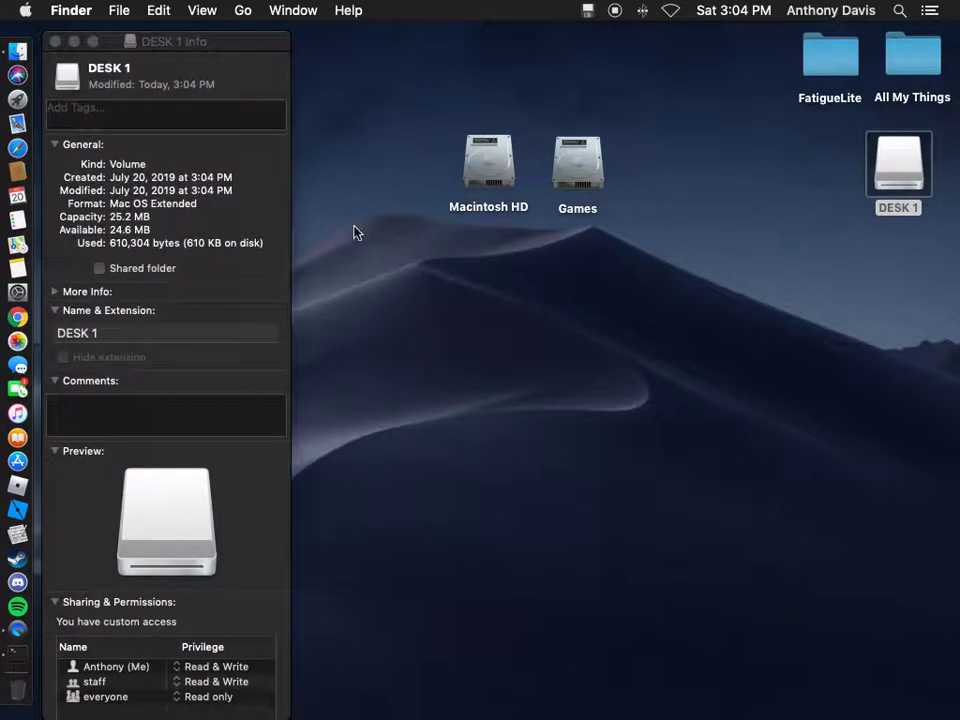
pyautogui.click(55, 41)
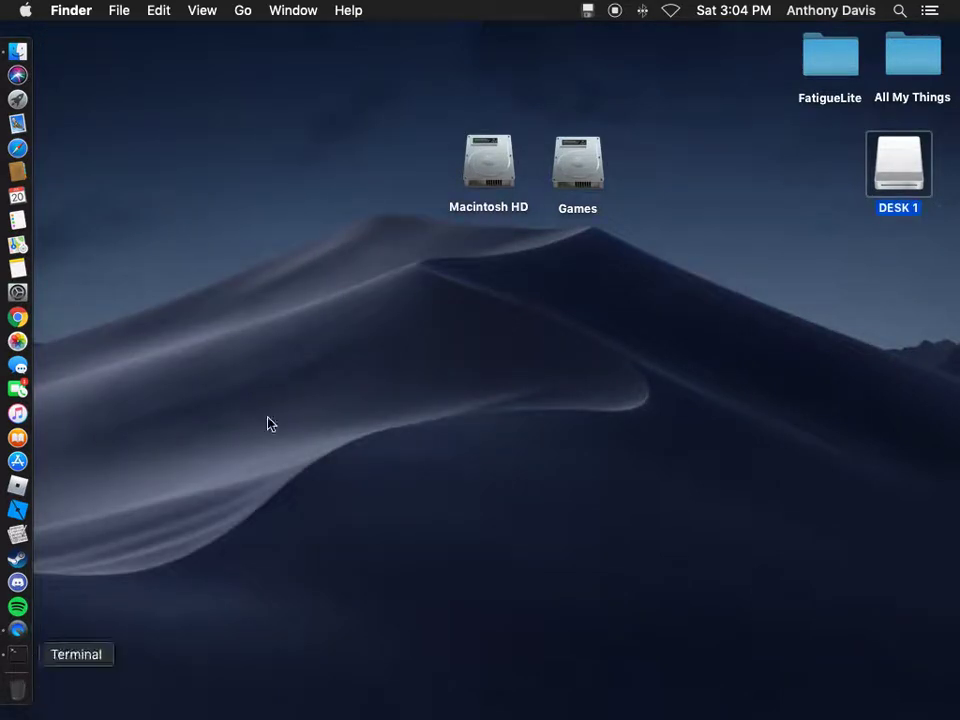
pyautogui.moveTo(919, 165); pyautogui.dragTo(22, 690)
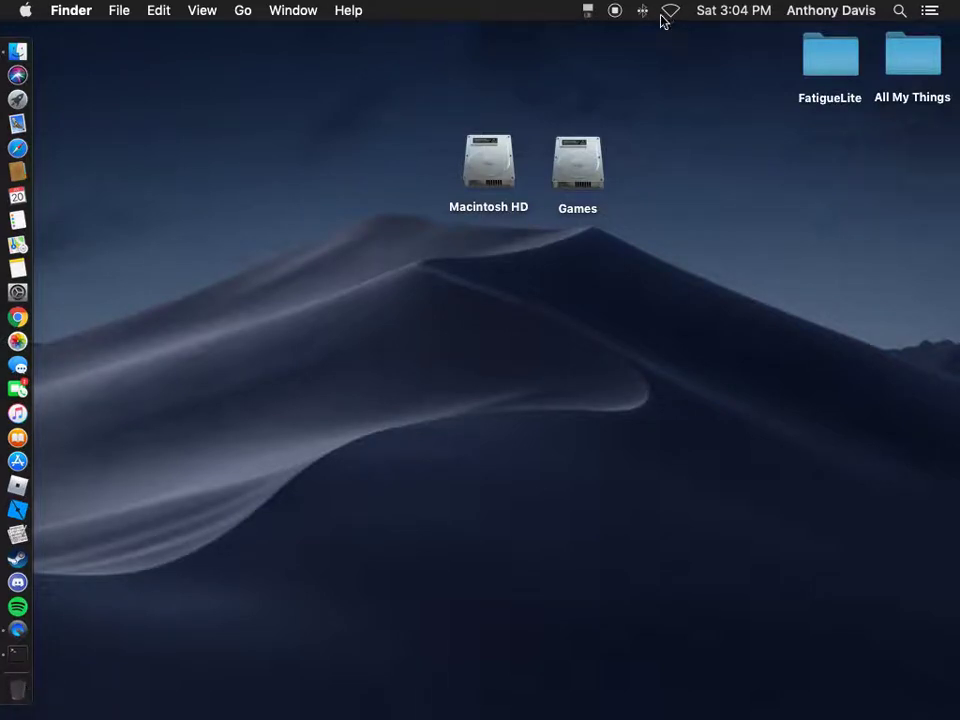
# Start another new TmpDisk and set its disk size to 53231MB.
pyautogui.click(587, 10)
pyautogui.click(630, 33)
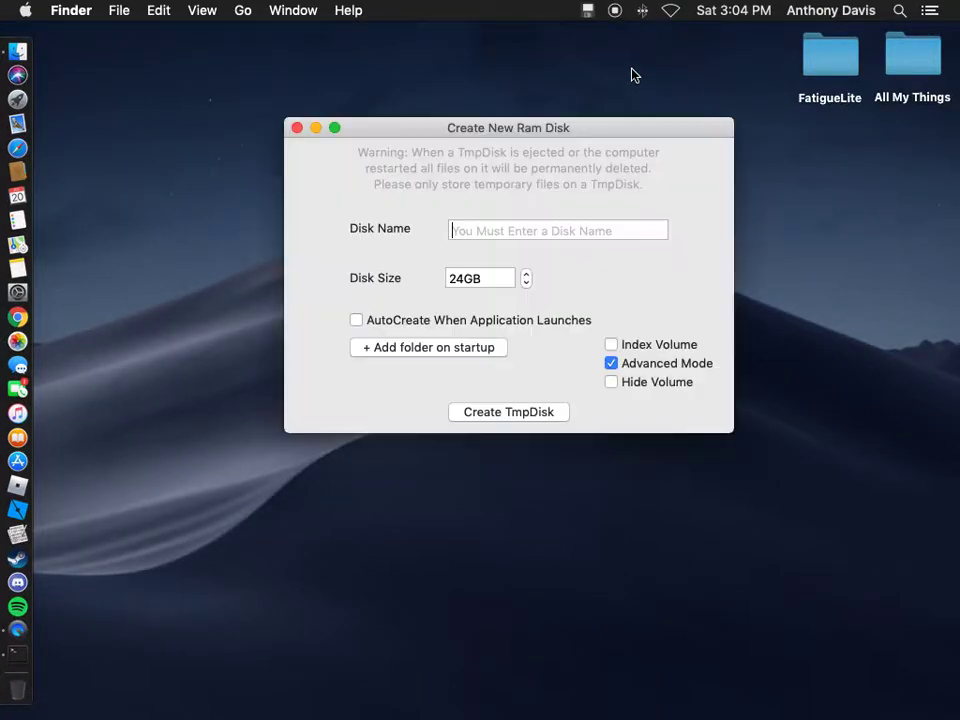
pyautogui.click(526, 283)
pyautogui.click(526, 283)
pyautogui.click(451, 279)
pyautogui.write('53231M')
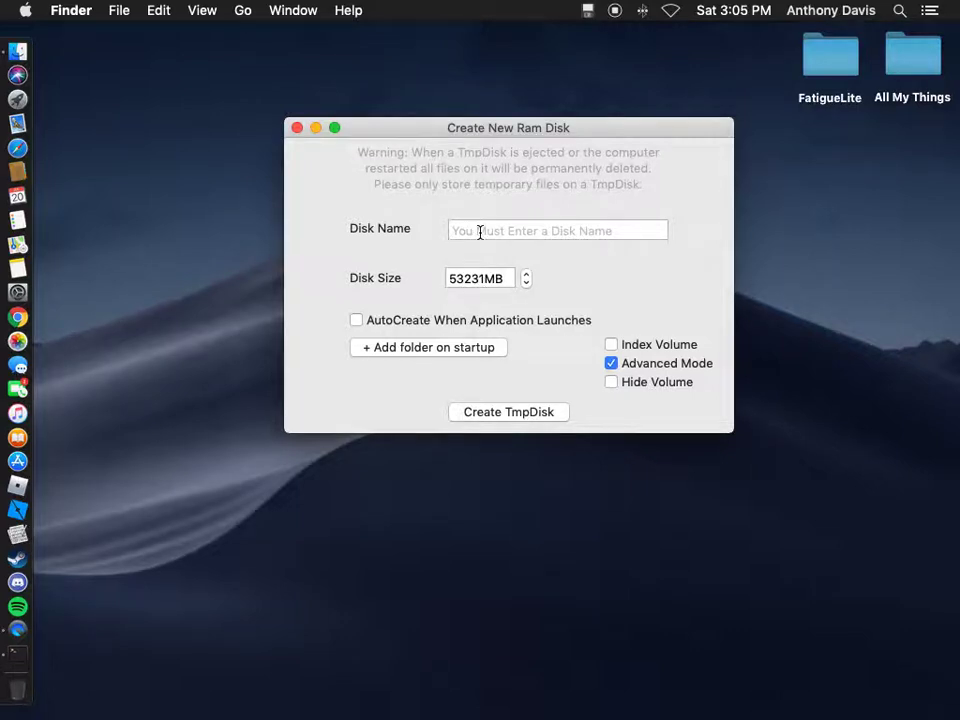
# Try to create the RAM disk under the name GAMES.
pyautogui.click(480, 232)
pyautogui.write('Desk')
pyautogui.press('BackSpace')
pyautogui.write('GAm')
pyautogui.press('BackSpace')
pyautogui.write('MES')
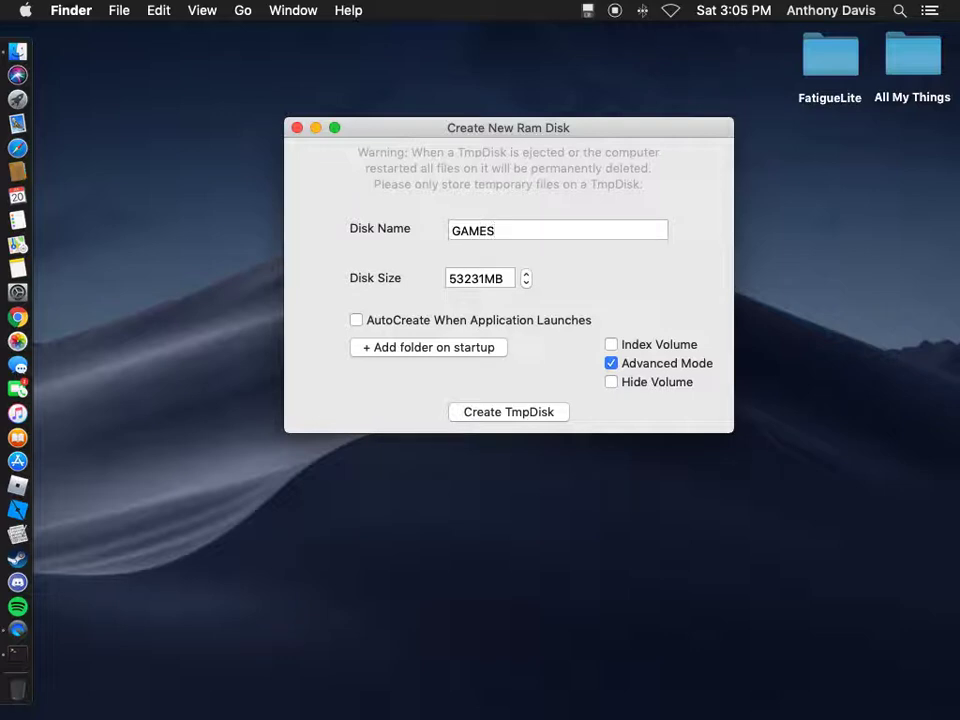
pyautogui.click(514, 414)
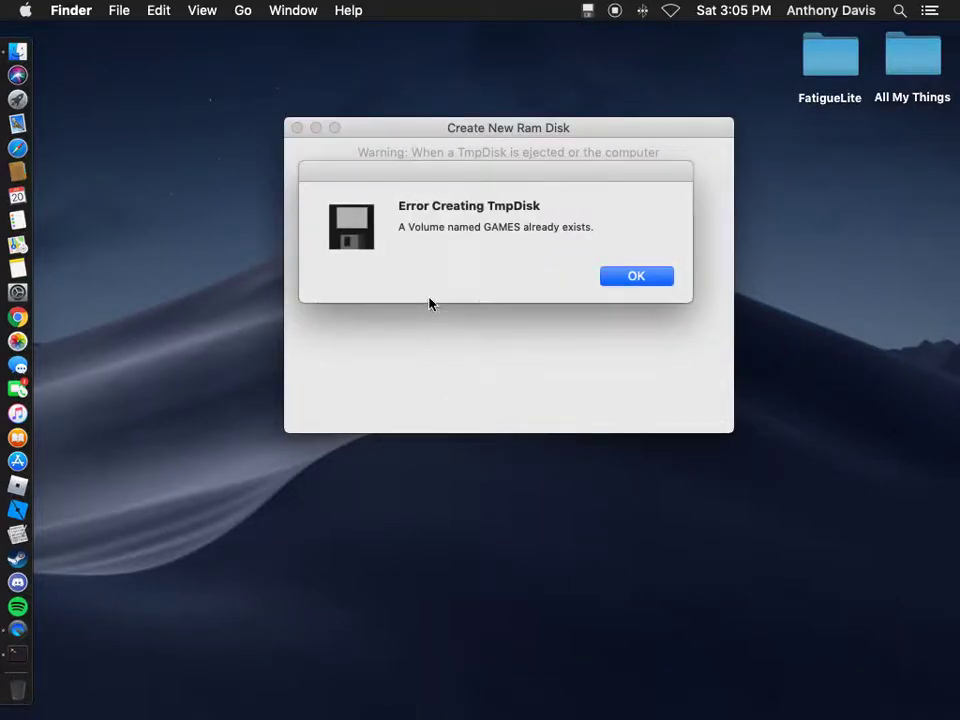
pyautogui.click(641, 286)
# Change the disk name to GAMES 2 and create the RAM disk.
pyautogui.moveTo(497, 231); pyautogui.dragTo(448, 236)
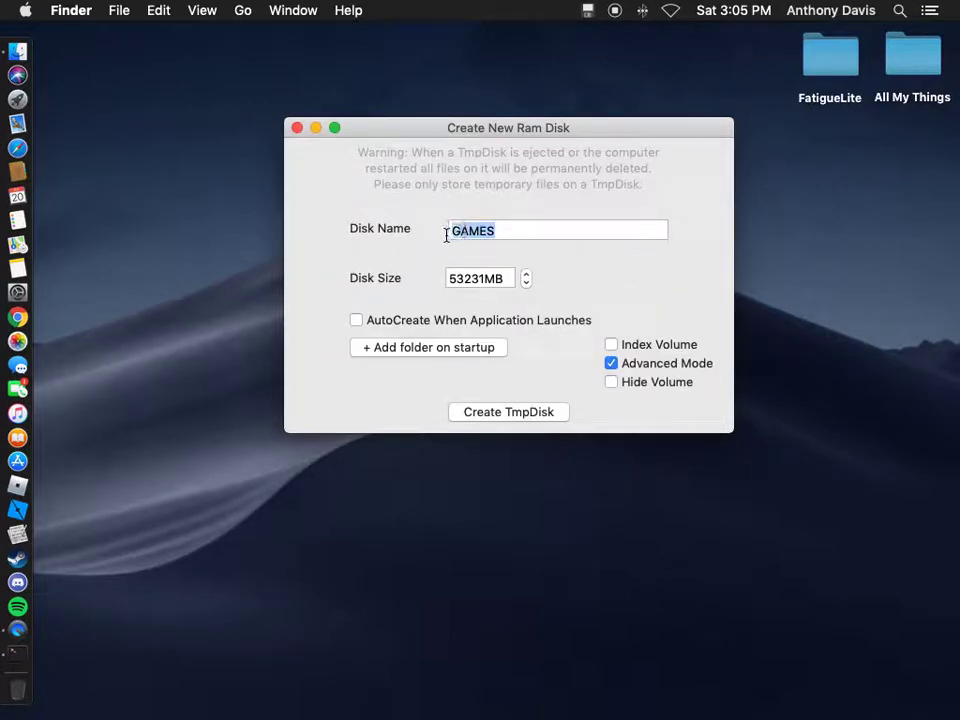
pyautogui.press('BackSpace')
pyautogui.write('G')
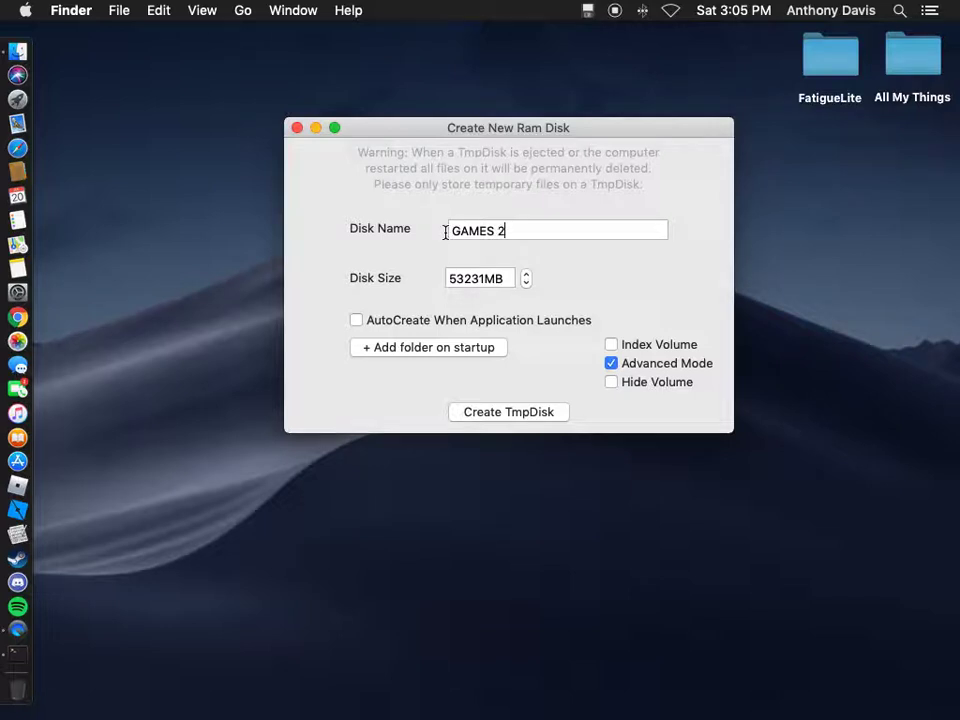
pyautogui.click(522, 416)
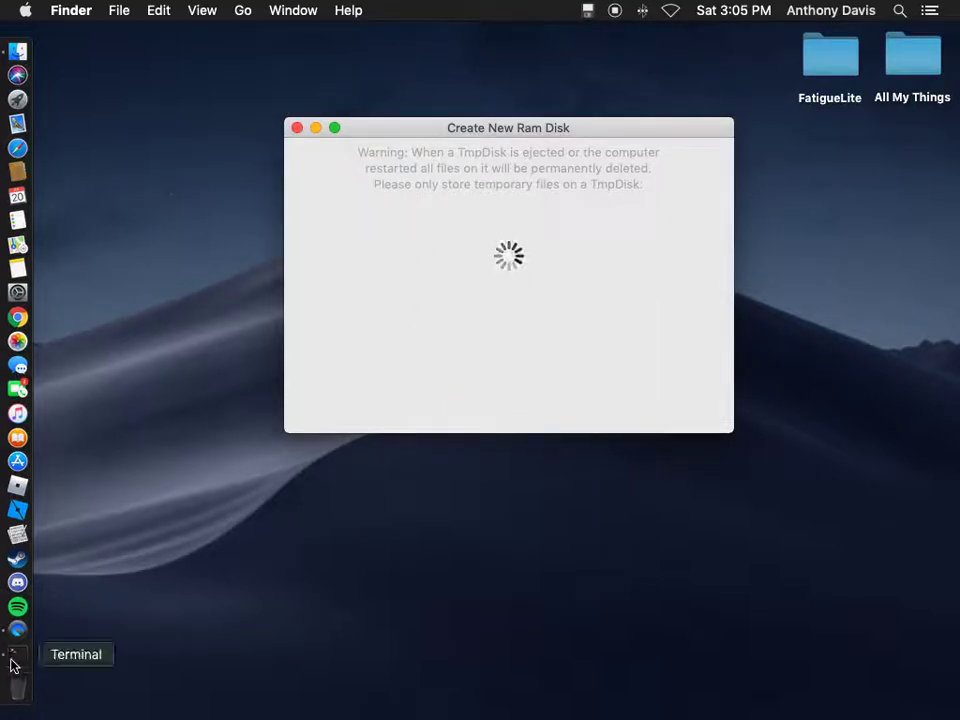
# Open Disk Utility and examine the capacity of the GAMES 2 disk image.
pyautogui.click(18, 100)
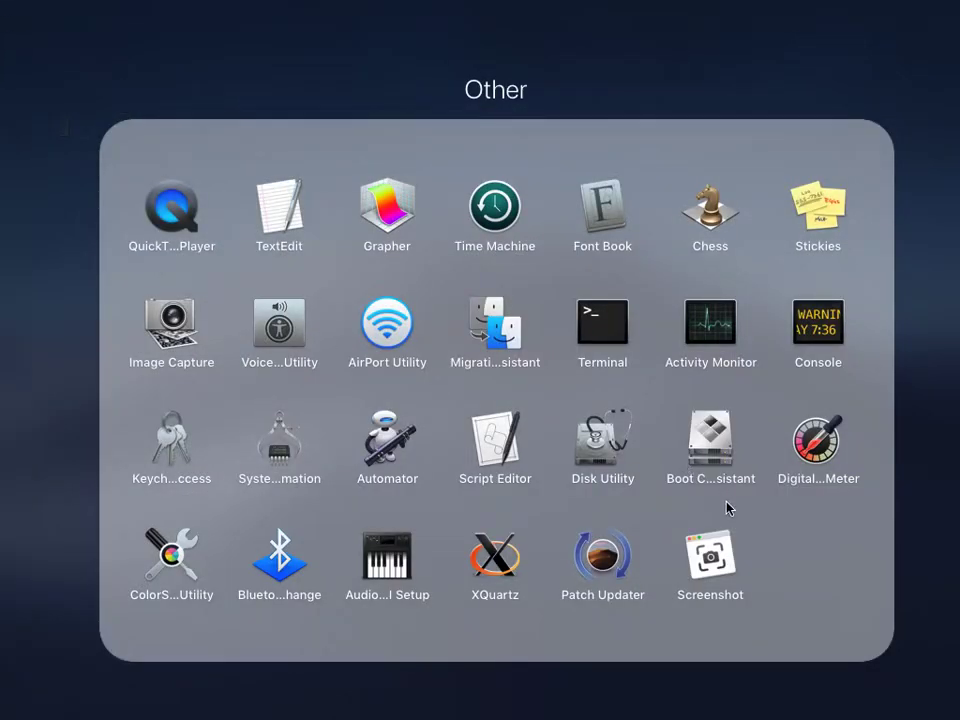
pyautogui.click(589, 438)
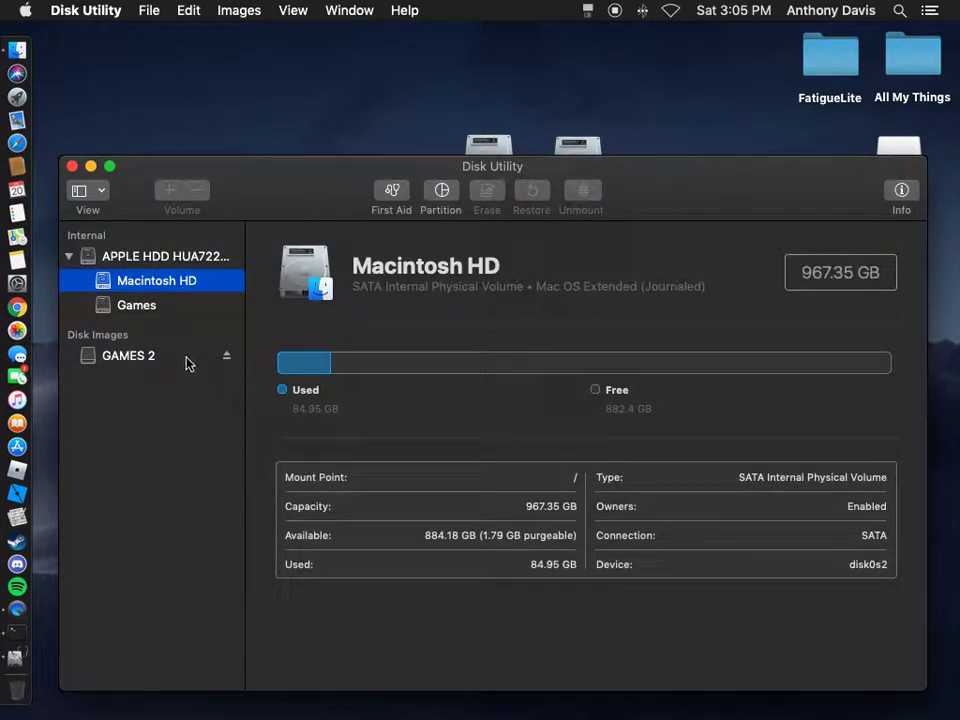
pyautogui.click(170, 357)
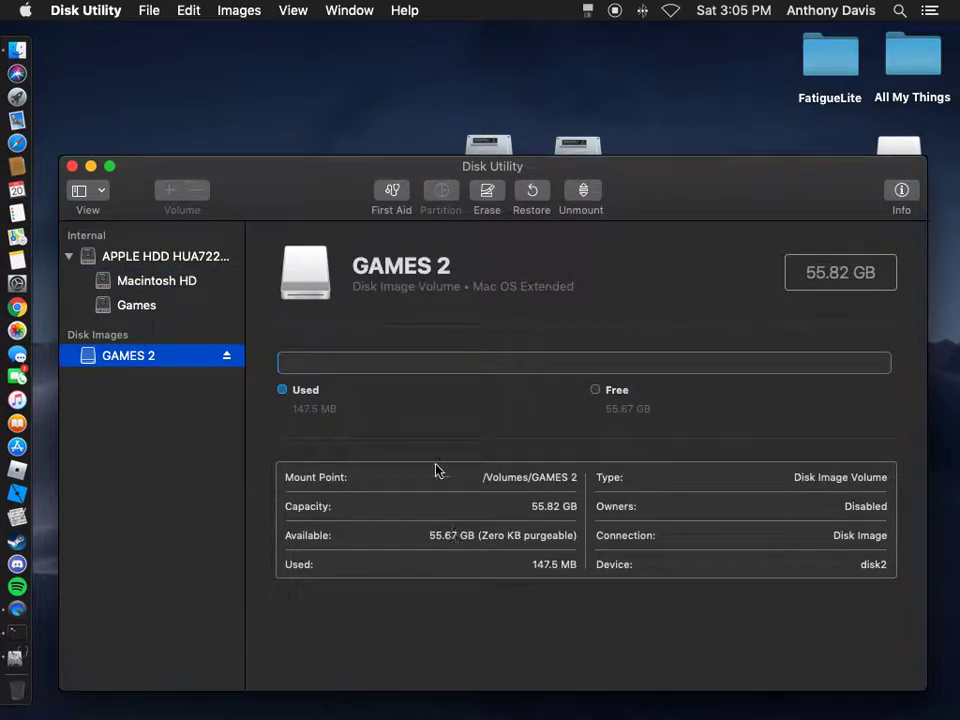
# Compare the details of the Games and Macintosh HD volumes and the internal Apple HDD, and close Disk Utility.
pyautogui.moveTo(619, 180); pyautogui.dragTo(622, 302)
pyautogui.click(113, 428)
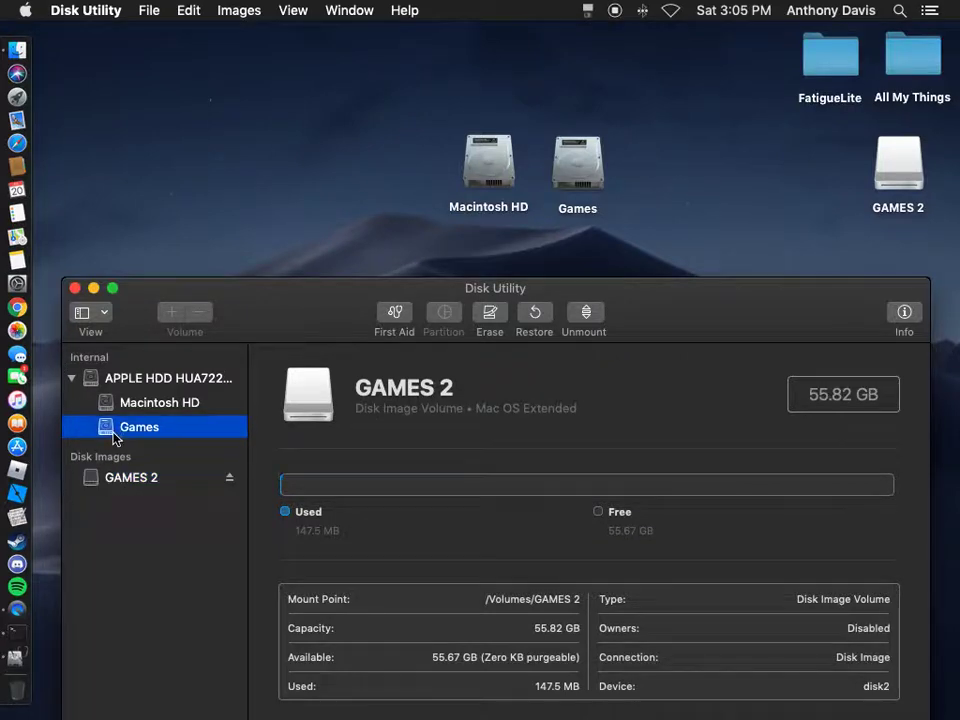
pyautogui.click(118, 403)
pyautogui.click(124, 379)
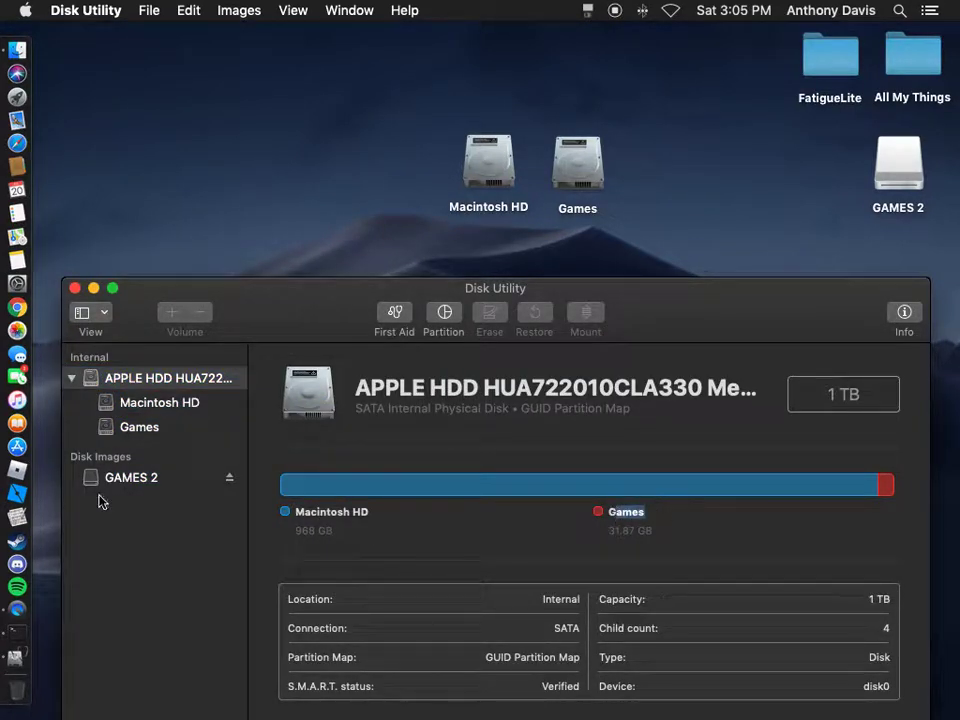
pyautogui.click(116, 429)
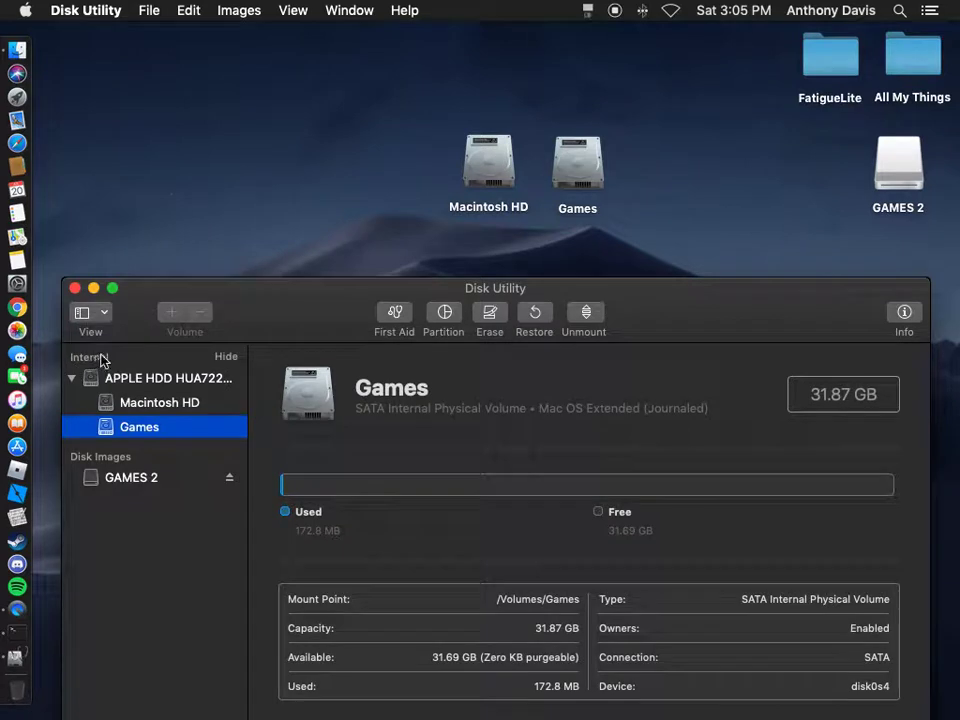
pyautogui.click(75, 288)
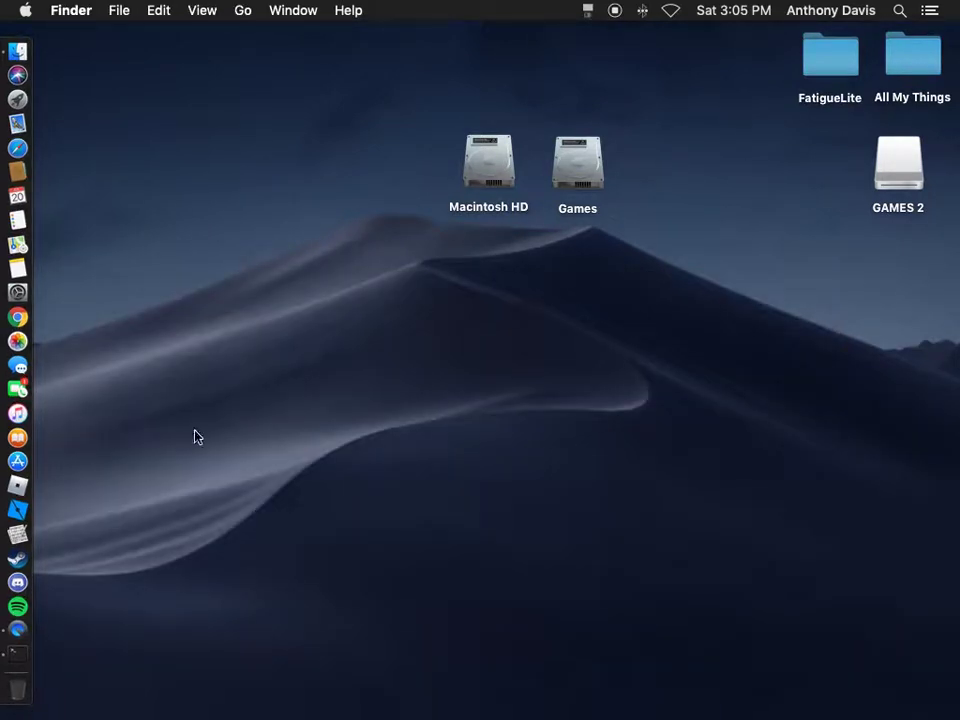
# Move the GAMES 2 disk toward the Games drive on the desktop and open Blackmagic Disk Speed Test from Applications.
pyautogui.moveTo(898, 162); pyautogui.dragTo(752, 178)
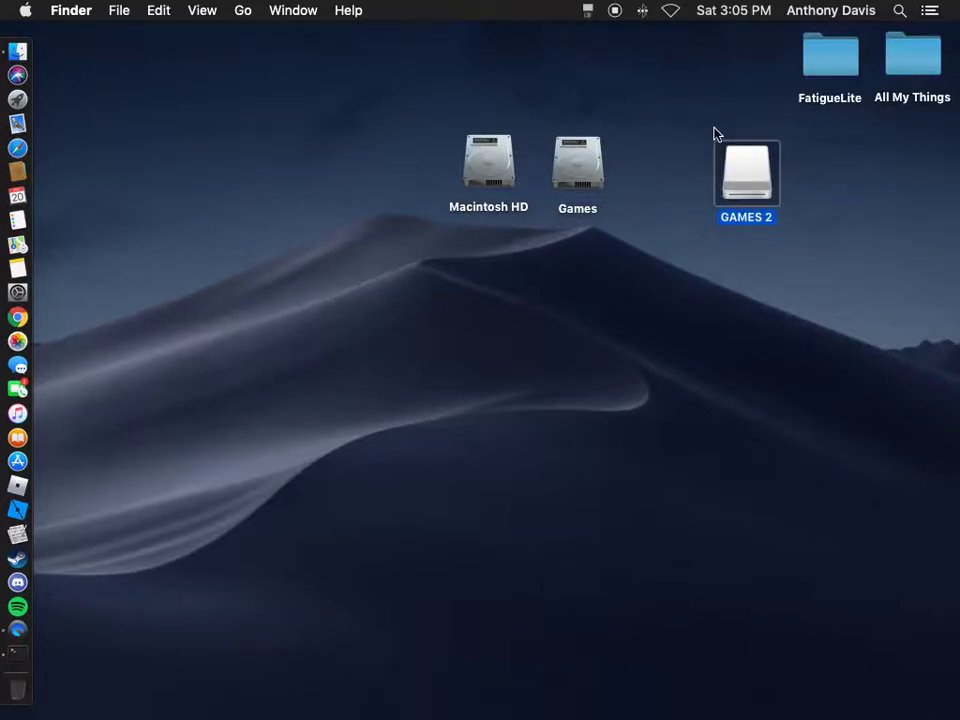
pyautogui.click(16, 686)
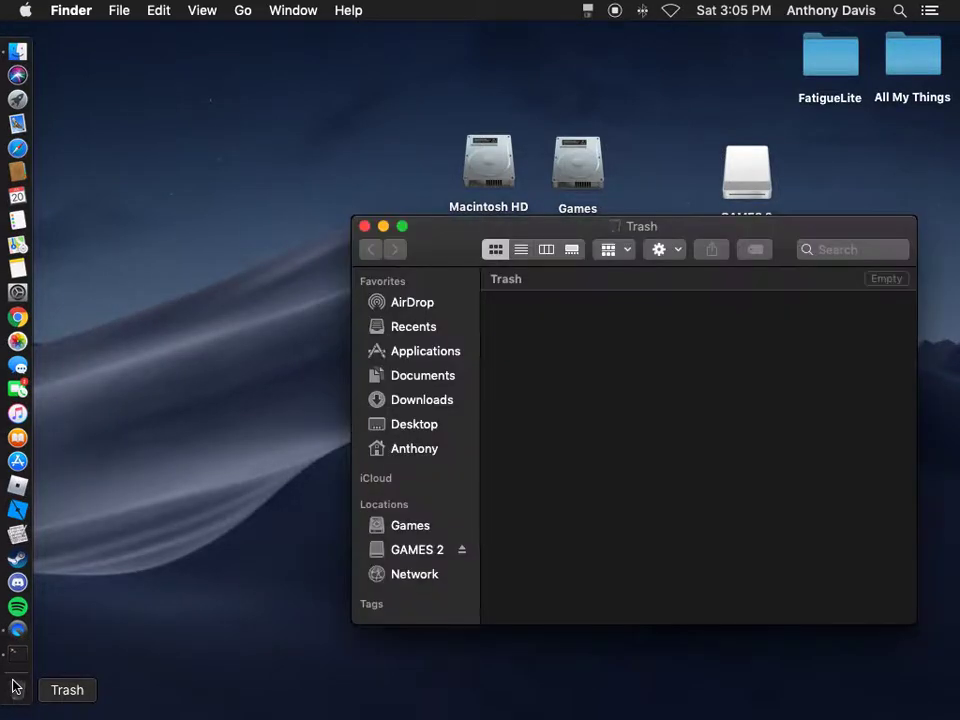
pyautogui.click(380, 351)
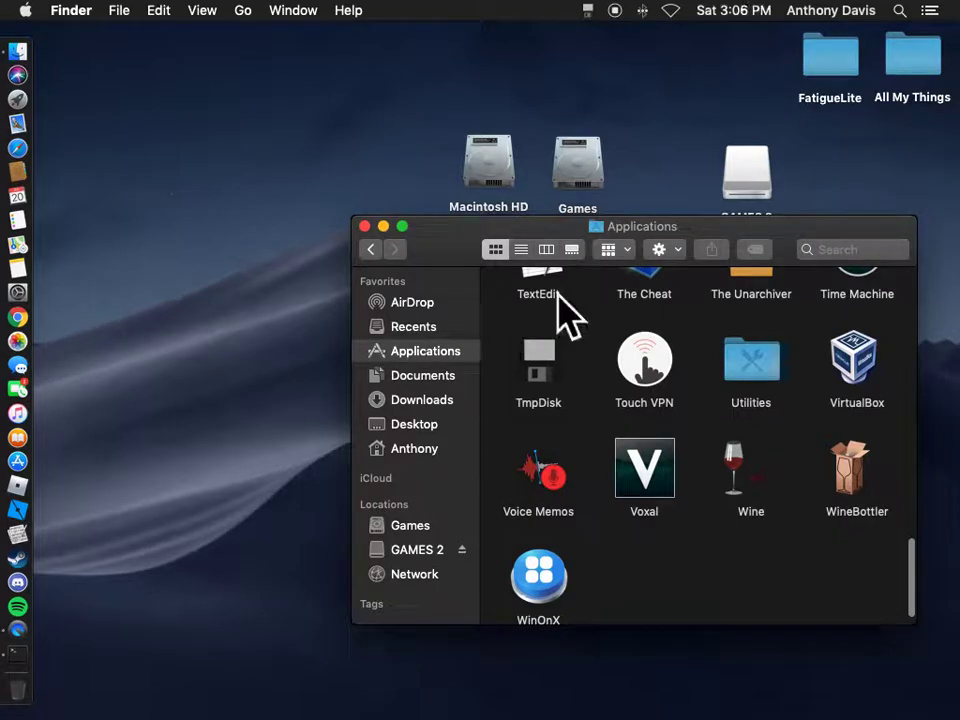
pyautogui.scroll(15, 558, 299)
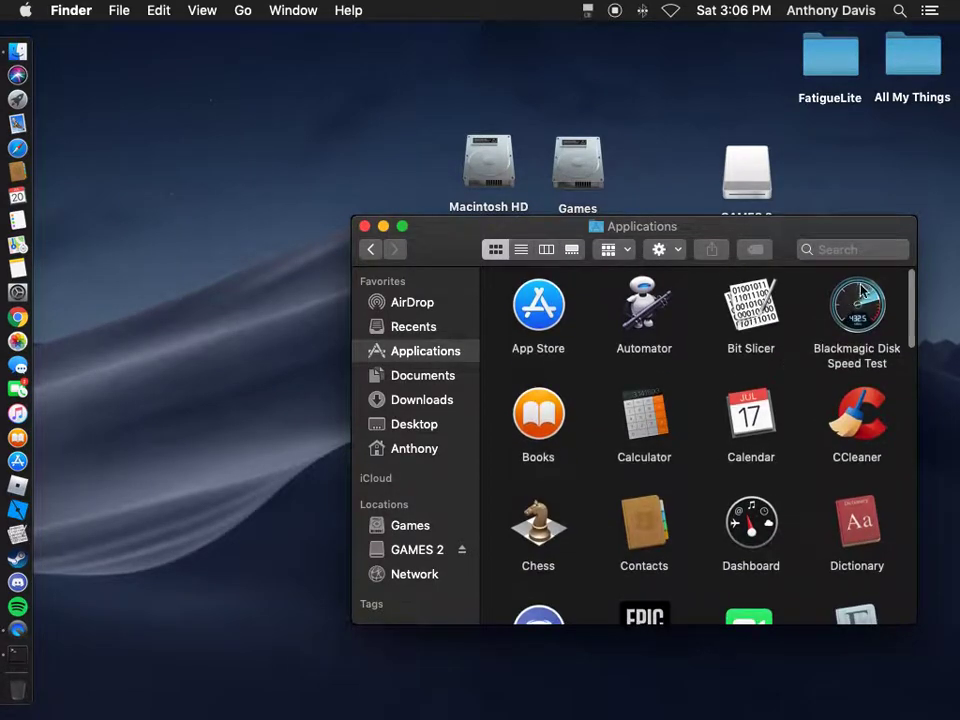
pyautogui.doubleClick(860, 290)
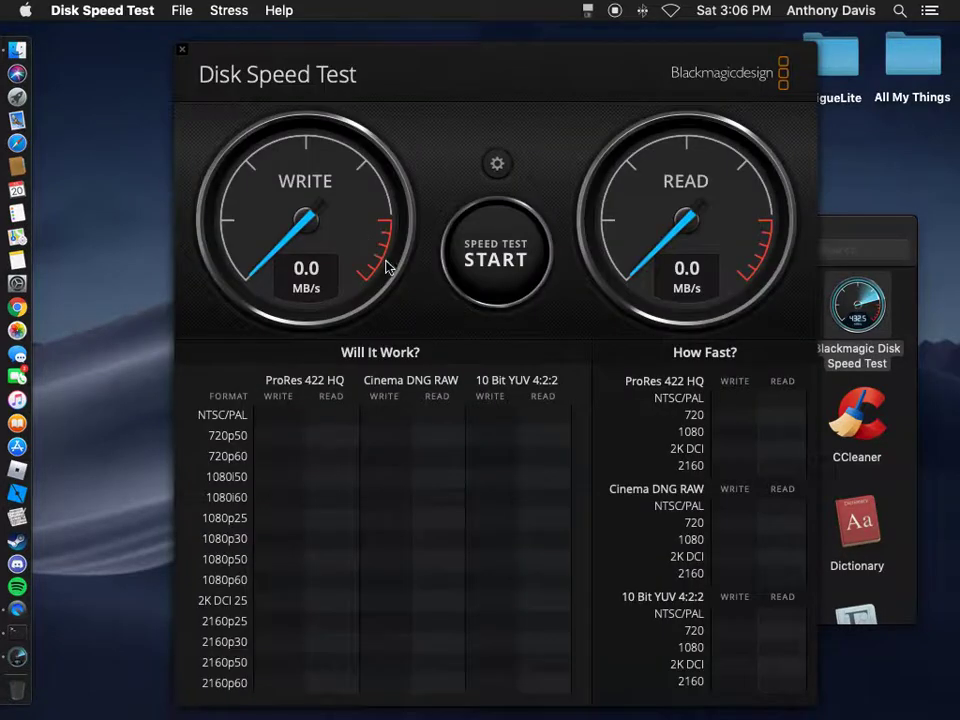
# Choose the Games volume as the speed test's target drive.
pyautogui.click(498, 164)
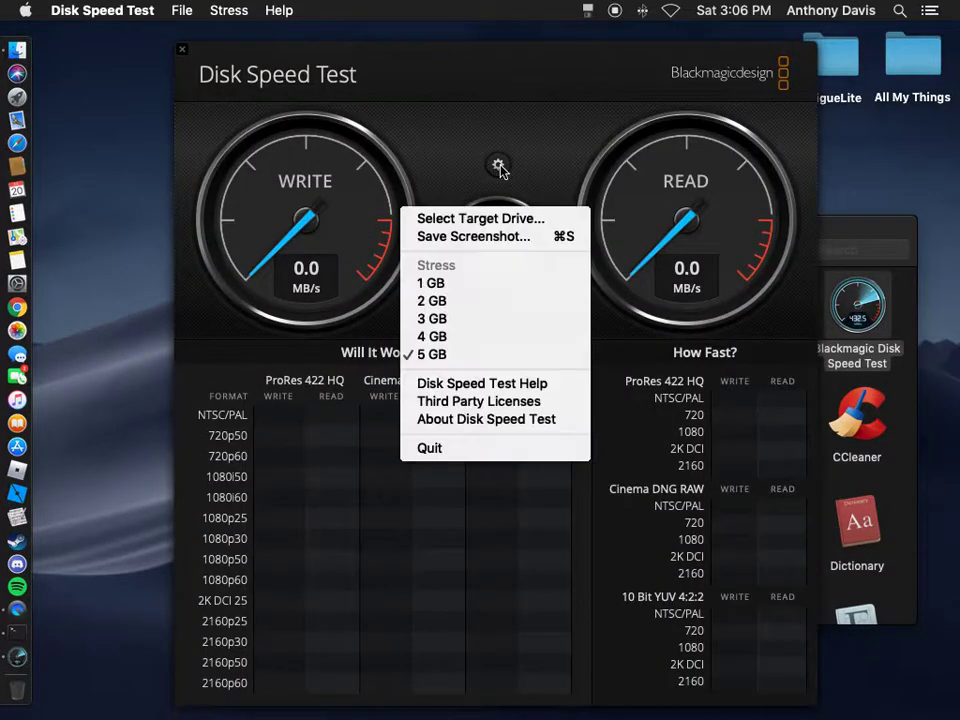
pyautogui.click(492, 222)
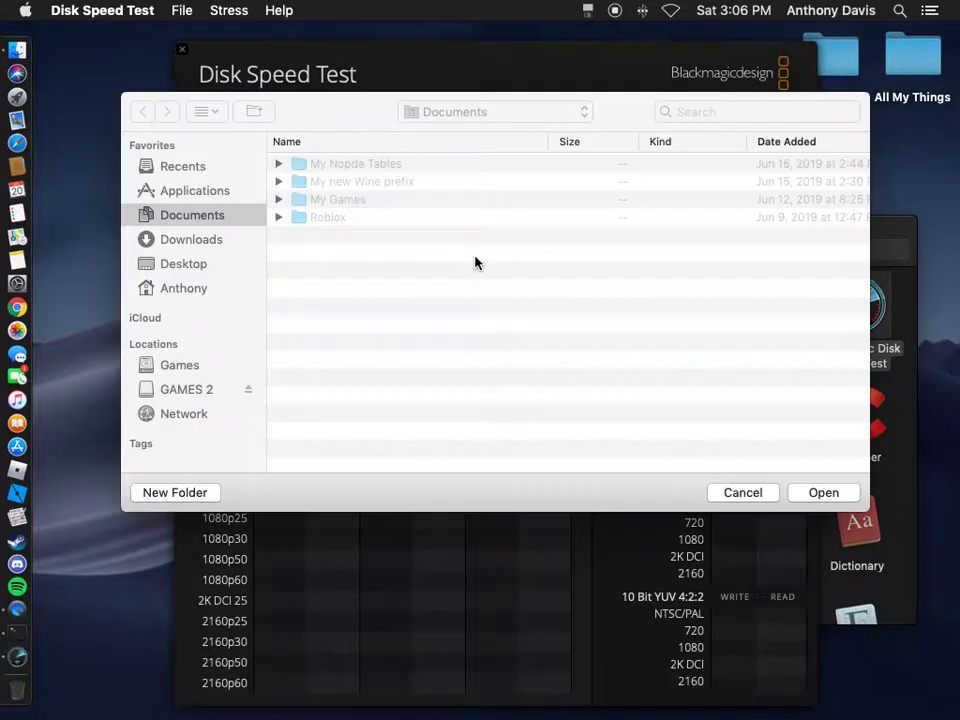
pyautogui.click(135, 367)
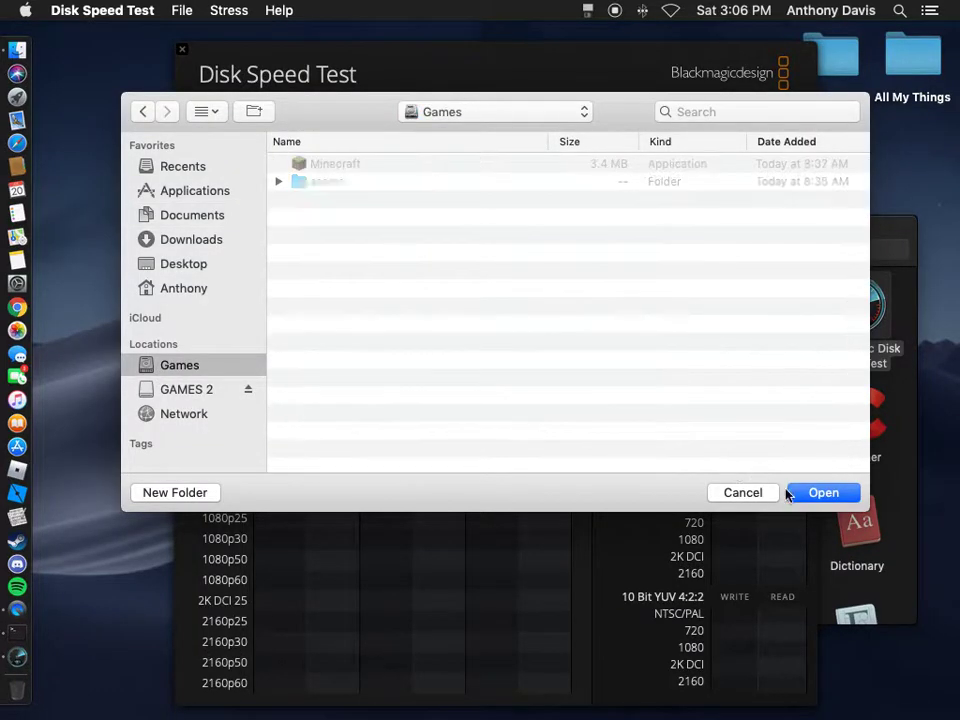
pyautogui.click(822, 493)
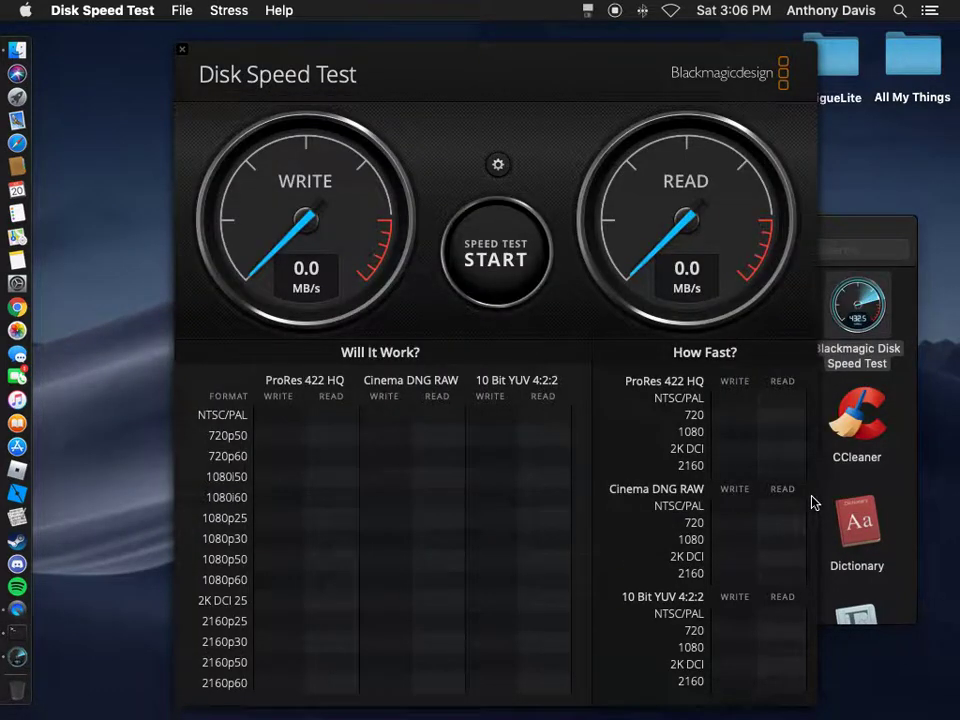
# Choose the GAMES 2 disk as the target drive and run the speed test.
pyautogui.click(498, 164)
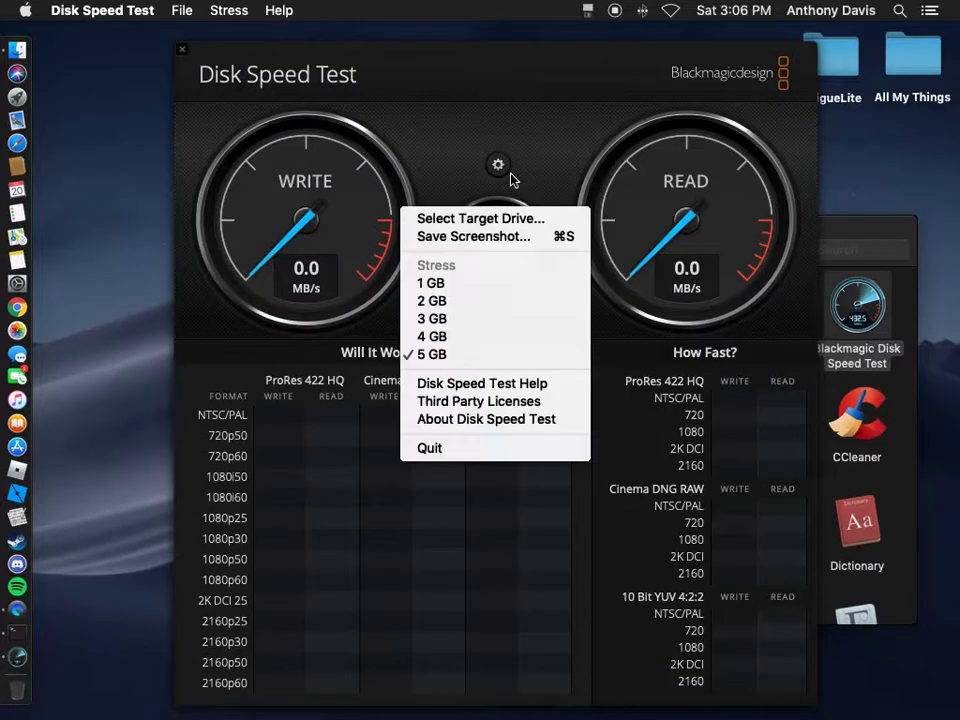
pyautogui.click(501, 226)
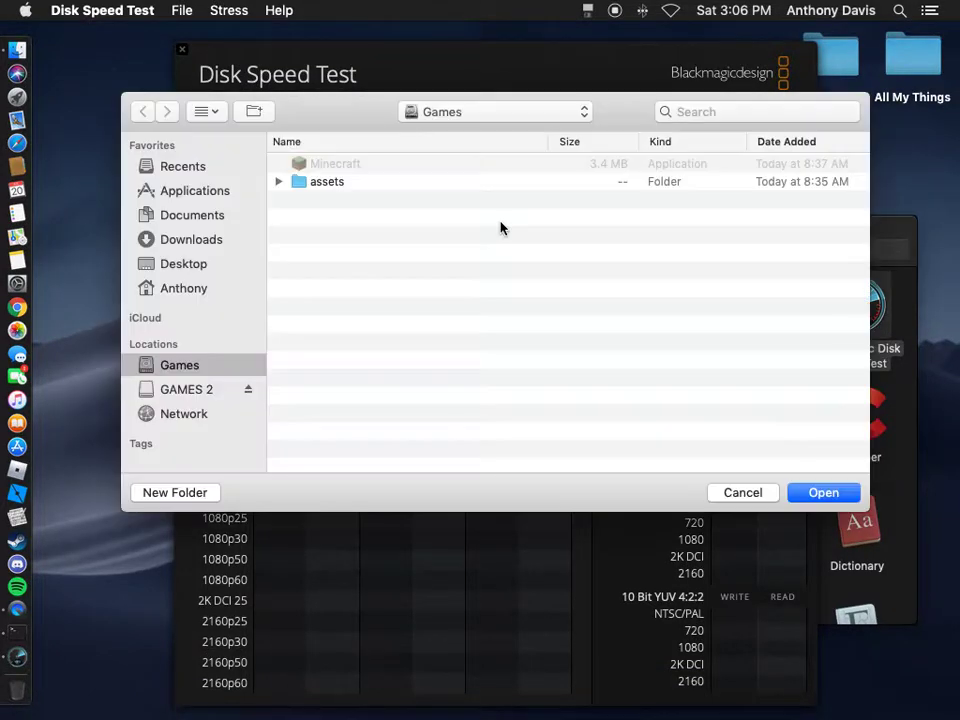
pyautogui.click(184, 389)
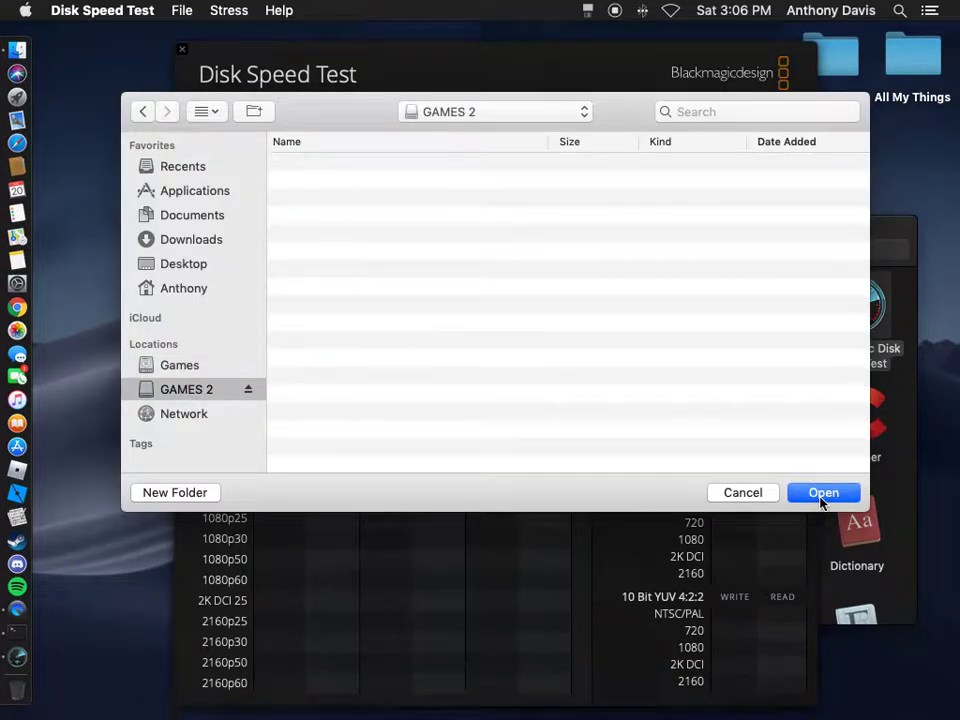
pyautogui.click(820, 493)
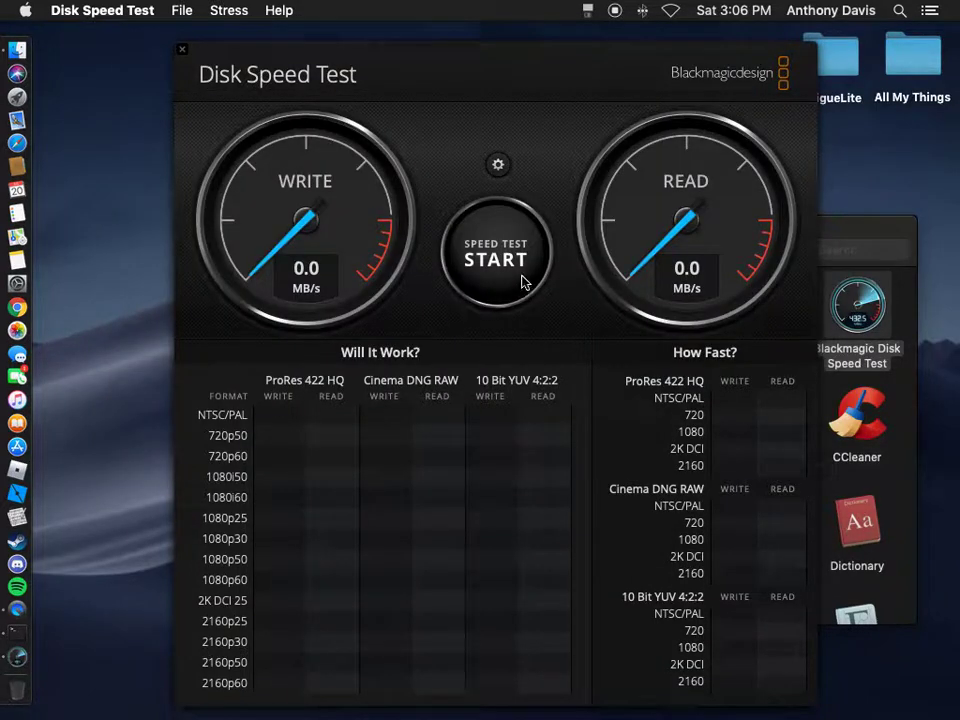
pyautogui.click(521, 283)
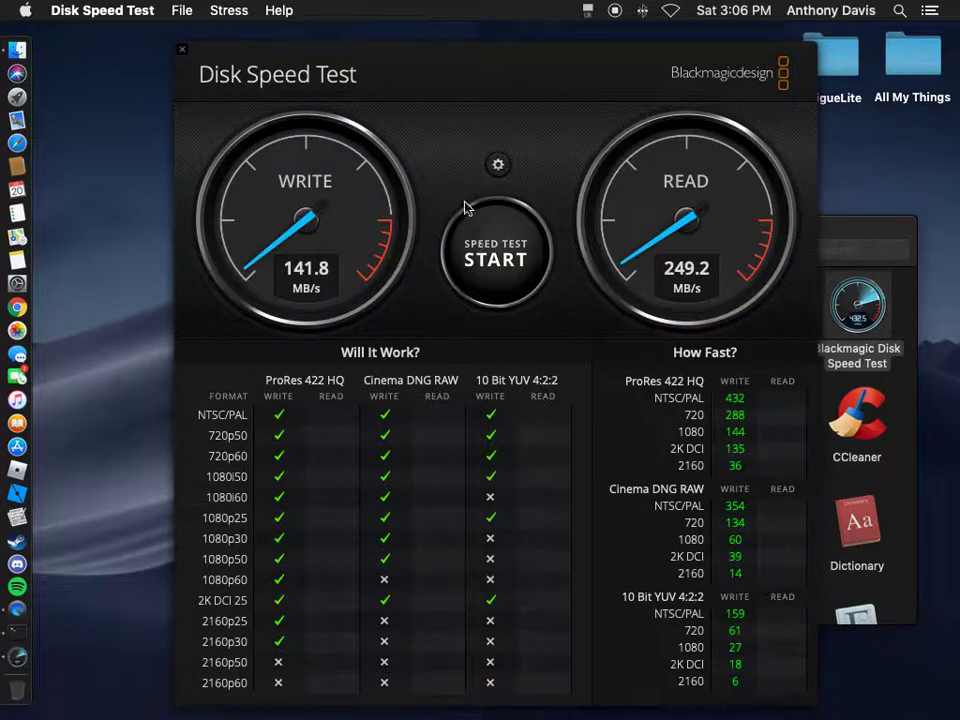
# Rerun the speed test with a 1 GB stress size, stop it and close Disk Speed Test.
pyautogui.click(498, 165)
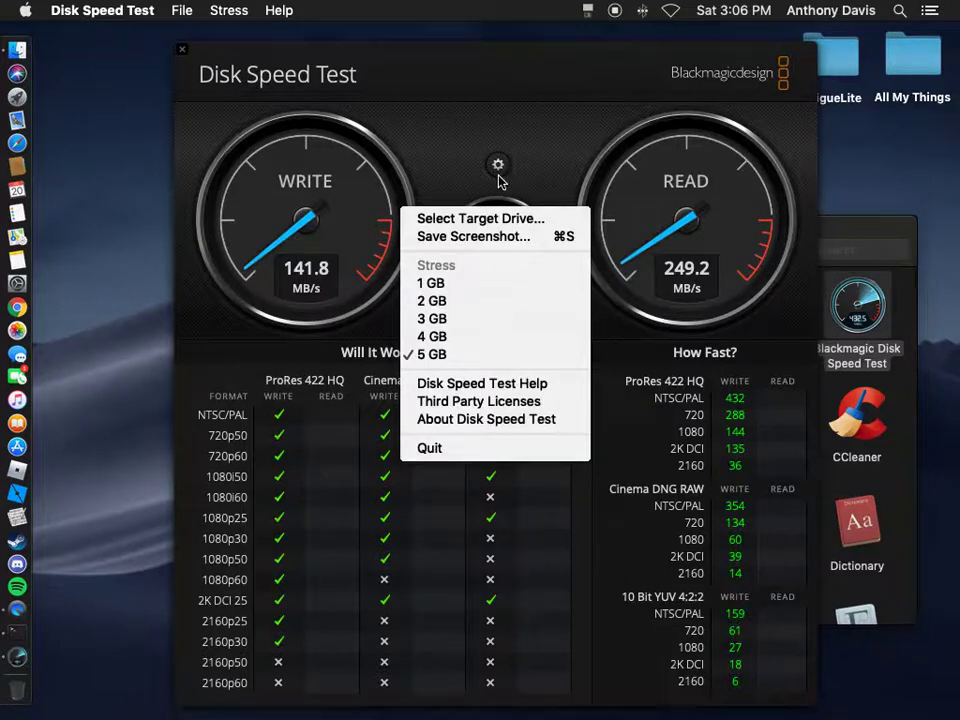
pyautogui.click(464, 284)
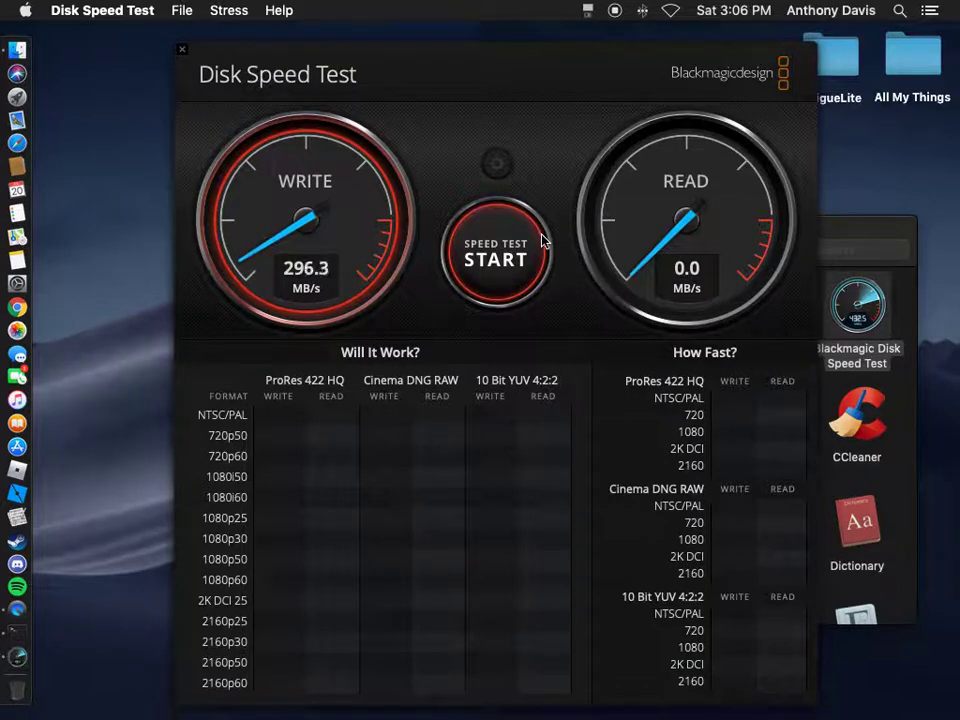
pyautogui.click(486, 272)
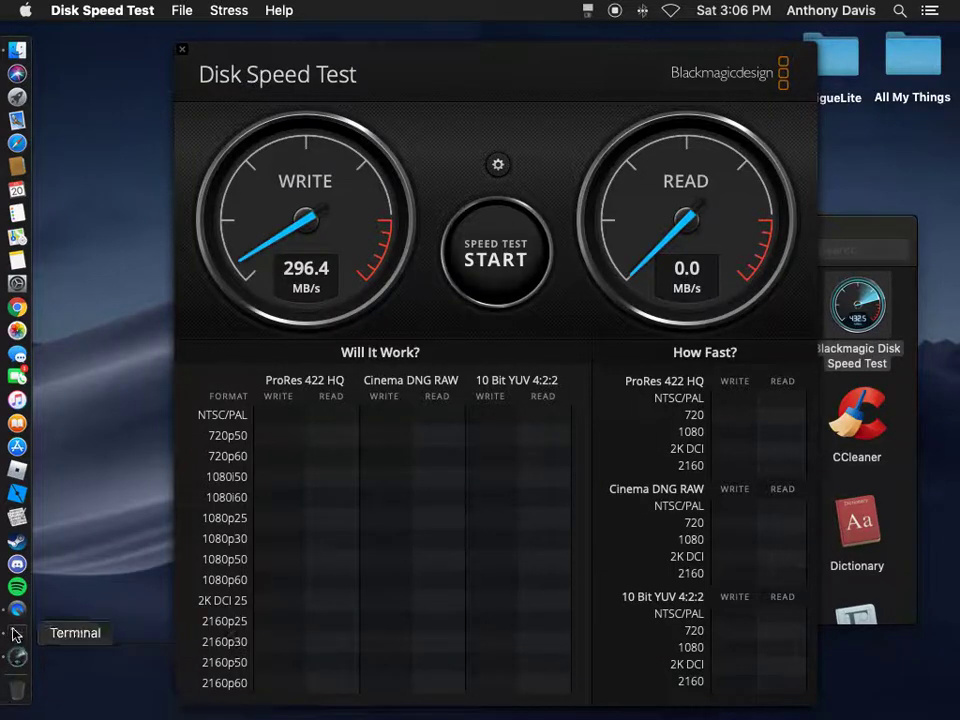
pyautogui.click(182, 49)
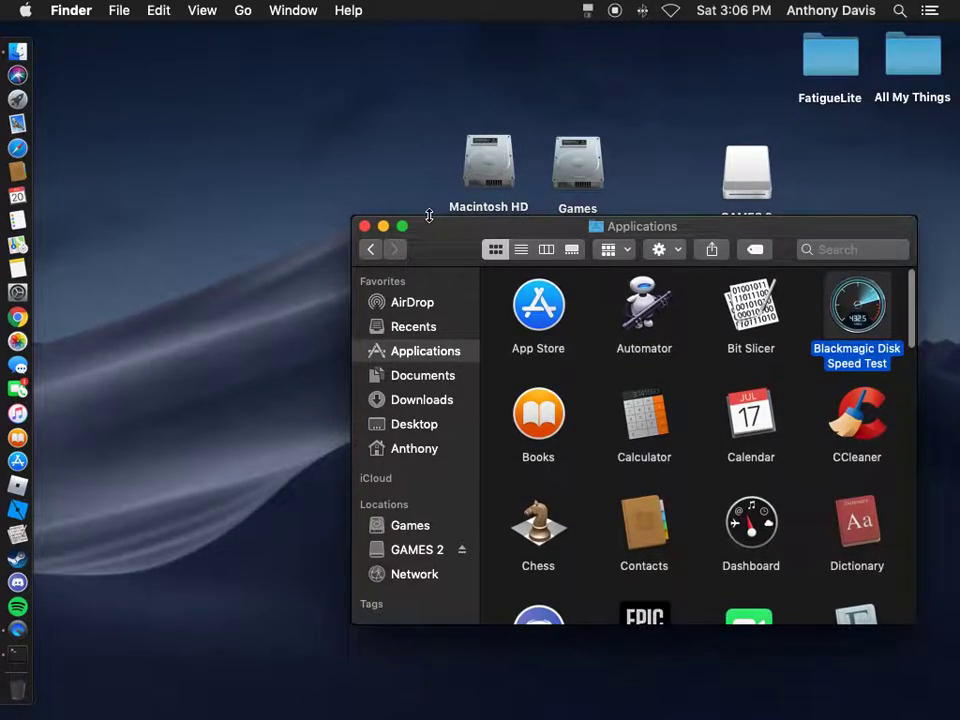
# Close the Applications window and eject the GAMES 2 disk from the desktop.
pyautogui.click(591, 353)
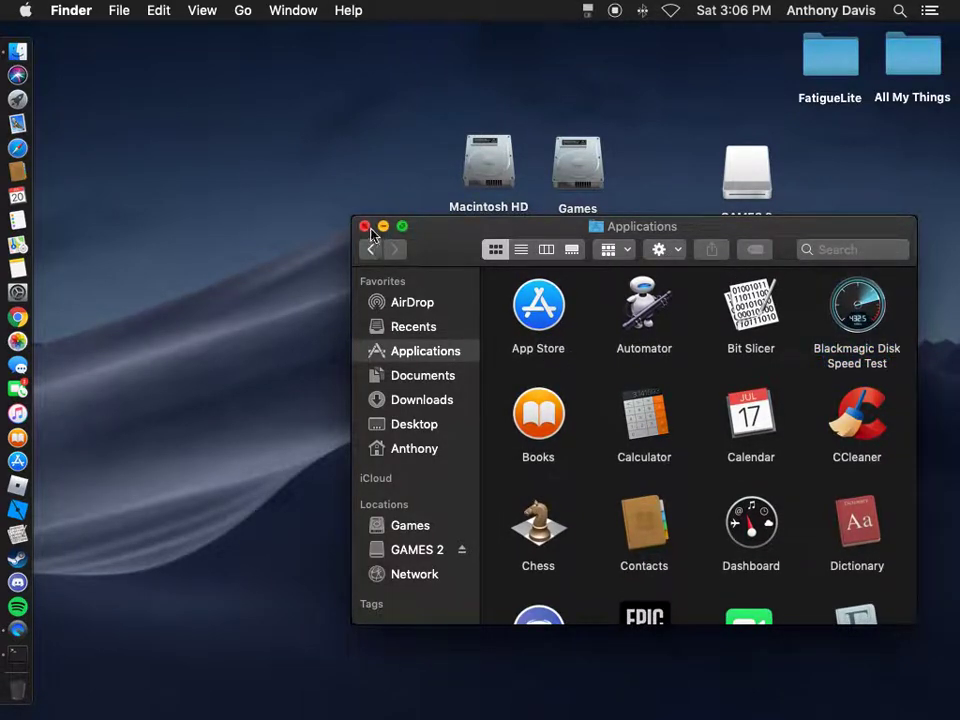
pyautogui.click(365, 227)
pyautogui.moveTo(745, 178); pyautogui.dragTo(11, 676)
# Open Terminal and Notes side by side and copy the diskutil erasevolume command containing ram://2133201 from the note.
pyautogui.click(12, 656)
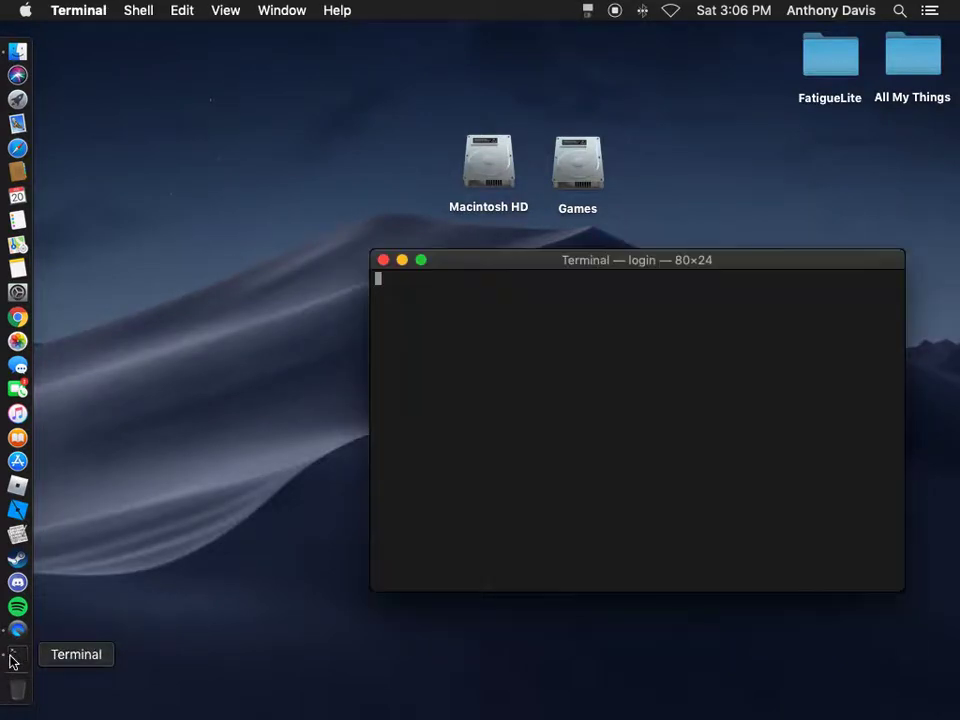
pyautogui.moveTo(629, 260); pyautogui.dragTo(582, 319)
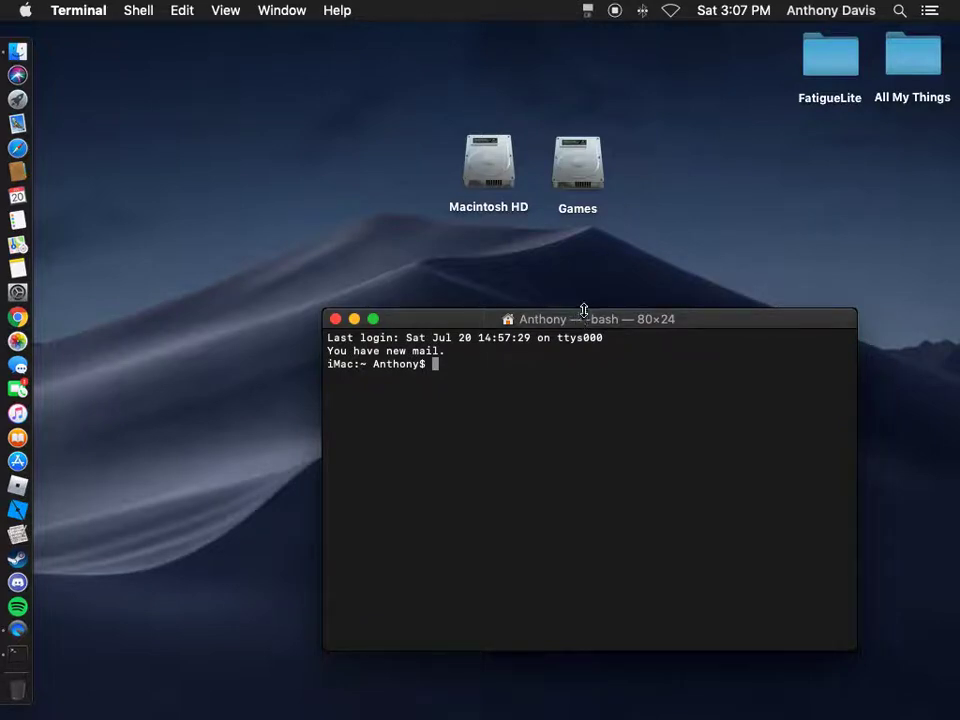
pyautogui.click(16, 283)
pyautogui.click(458, 410)
pyautogui.moveTo(477, 326); pyautogui.dragTo(692, 300)
pyautogui.click(266, 96)
pyautogui.moveTo(266, 98)
pyautogui.mouseDown()
pyautogui.moveTo(482, 116)
pyautogui.moveTo(266, 96)
pyautogui.mouseUp()
pyautogui.press('super+c')
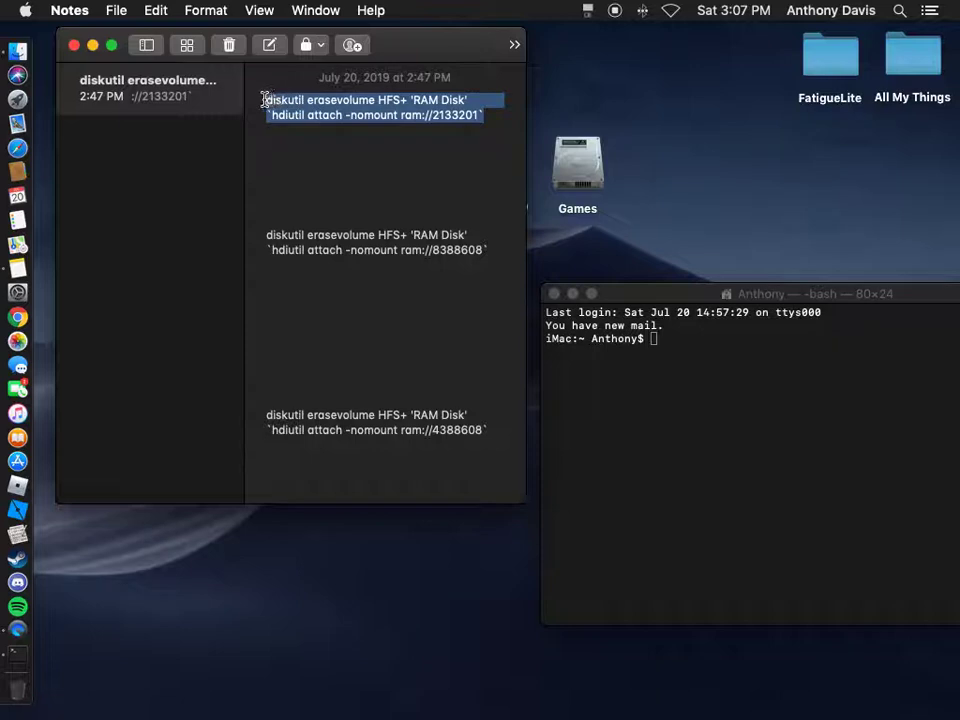
# Paste the command into Terminal, change the size to ram://32421340, run it and check the initialized disk size.
pyautogui.click(823, 429)
pyautogui.press('super+v')
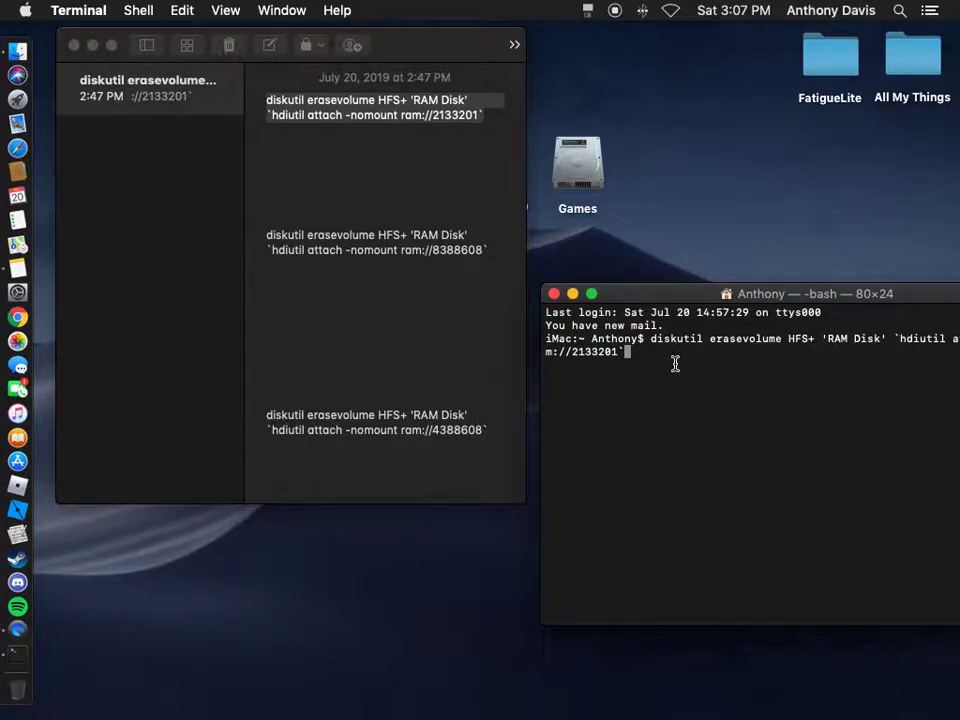
pyautogui.press('BackSpace')
pyautogui.press('BackSpace')
pyautogui.press('BackSpace')
pyautogui.press('BackSpace')
pyautogui.write('32421340')
pyautogui.press('Return')
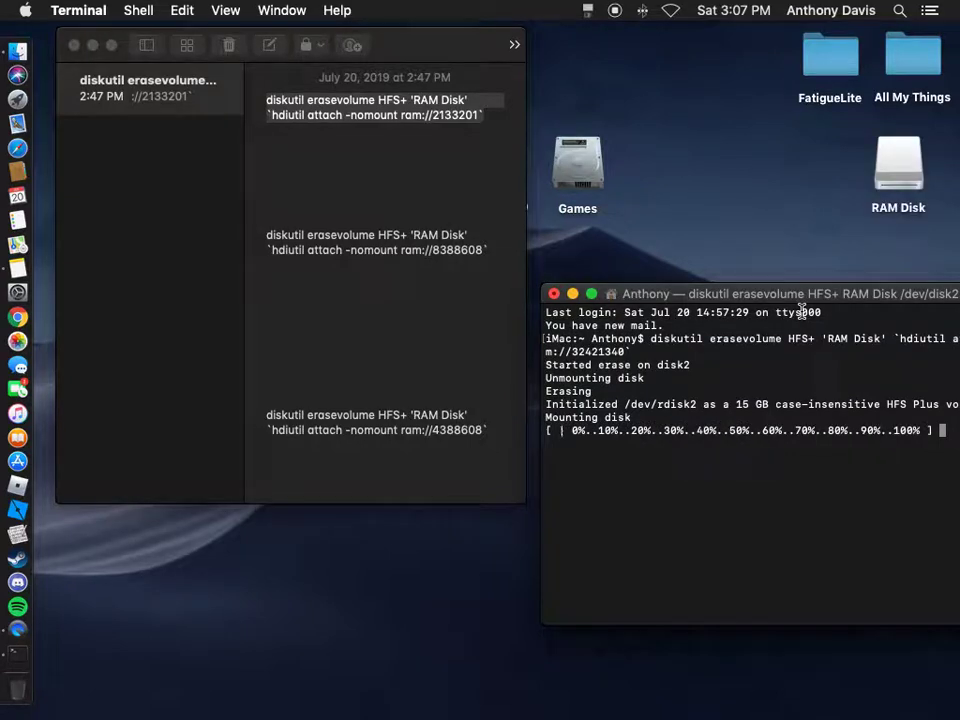
pyautogui.moveTo(737, 404); pyautogui.dragTo(768, 404)
pyautogui.click(737, 411)
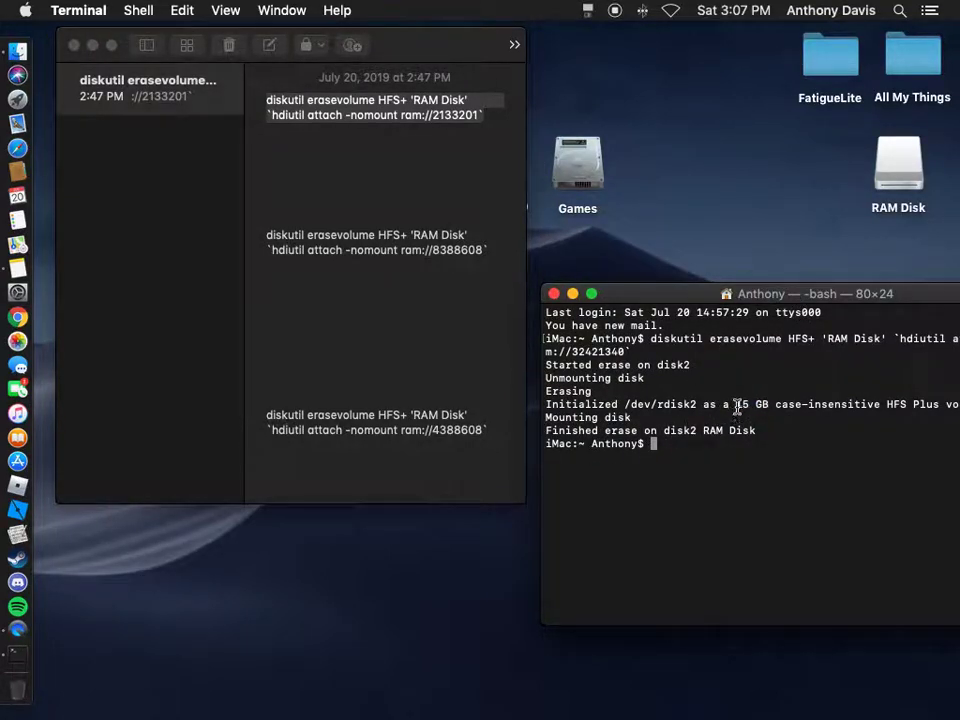
# Eject the RAM Disk, run the pasted command again with ram://932834920 and check the initialized disk size.
pyautogui.moveTo(898, 168); pyautogui.dragTo(28, 699)
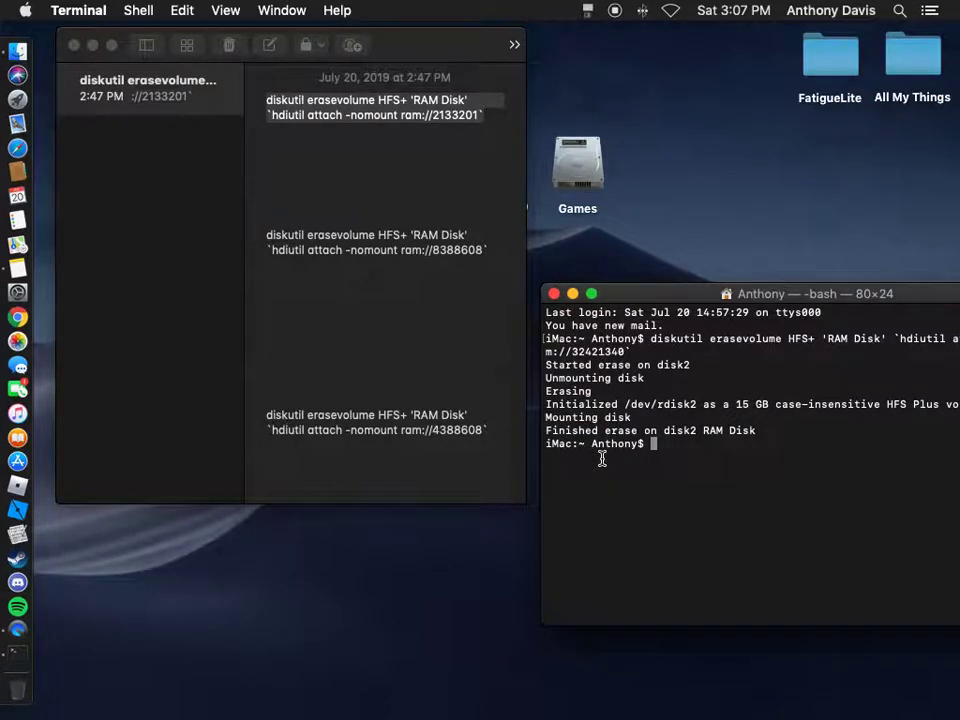
pyautogui.press('super+v')
pyautogui.press('BackSpace')
pyautogui.press('BackSpace')
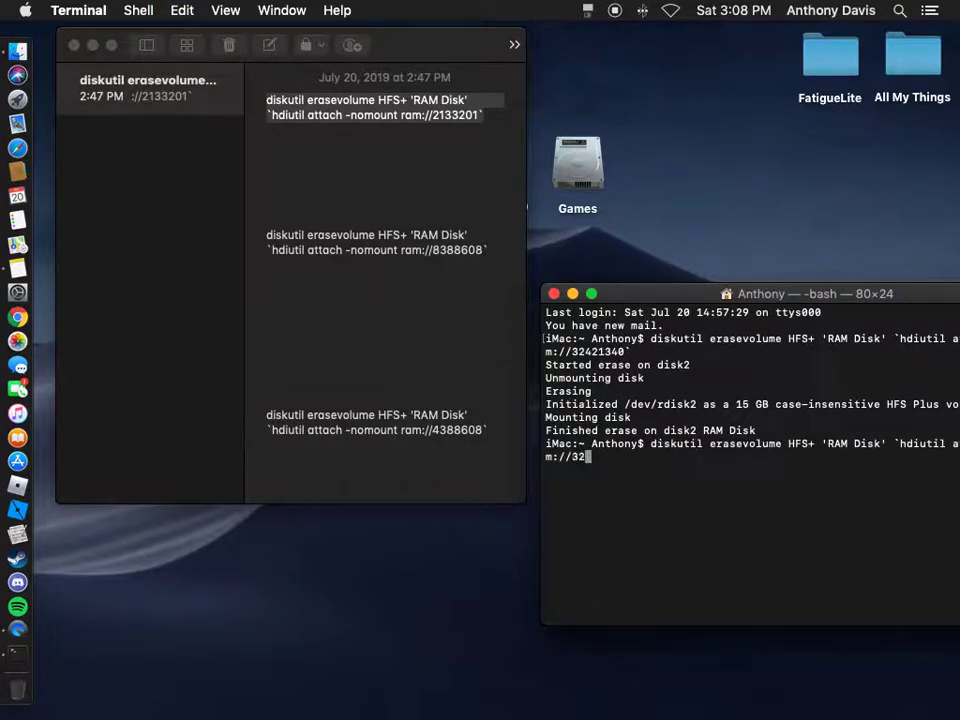
pyautogui.press('BackSpace')
pyautogui.write('3')
pyautogui.write('28340139')
pyautogui.press('Return')
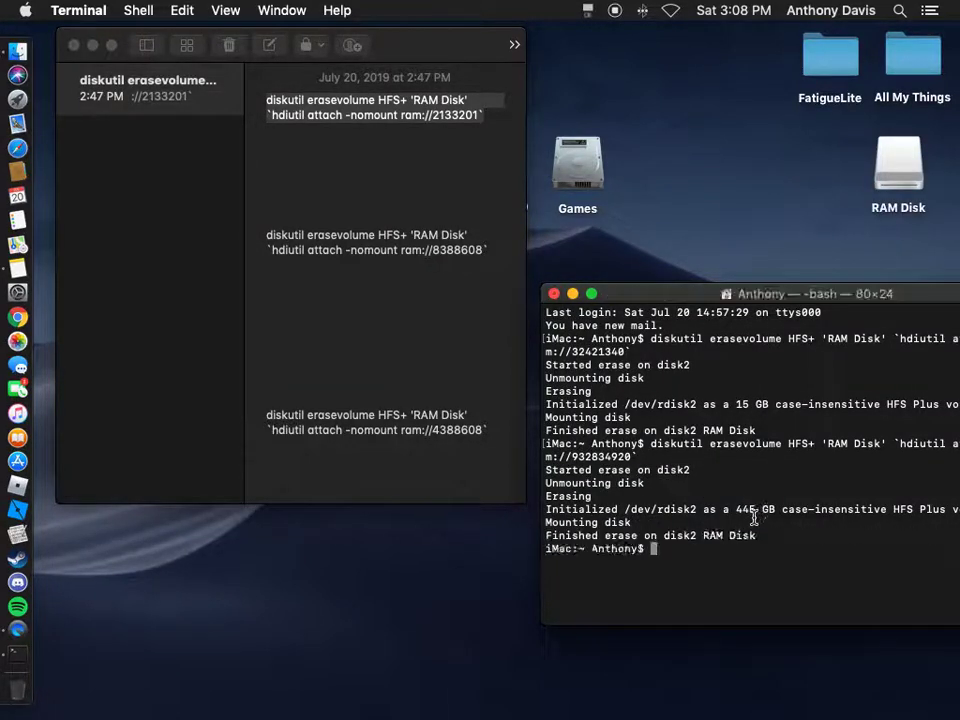
pyautogui.moveTo(752, 518)
pyautogui.mouseDown()
pyautogui.moveTo(754, 508)
pyautogui.moveTo(743, 508)
pyautogui.mouseUp()
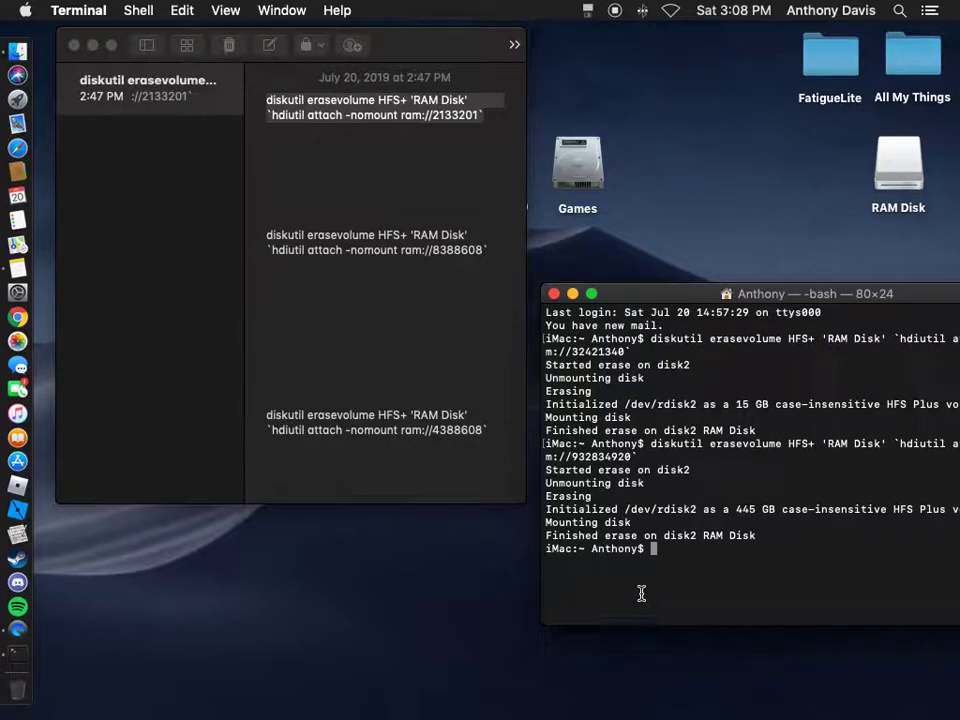
# Eject the RAM Disk and create a new one by running the pasted command with ram://99999999.
pyautogui.moveTo(895, 170); pyautogui.dragTo(17, 690)
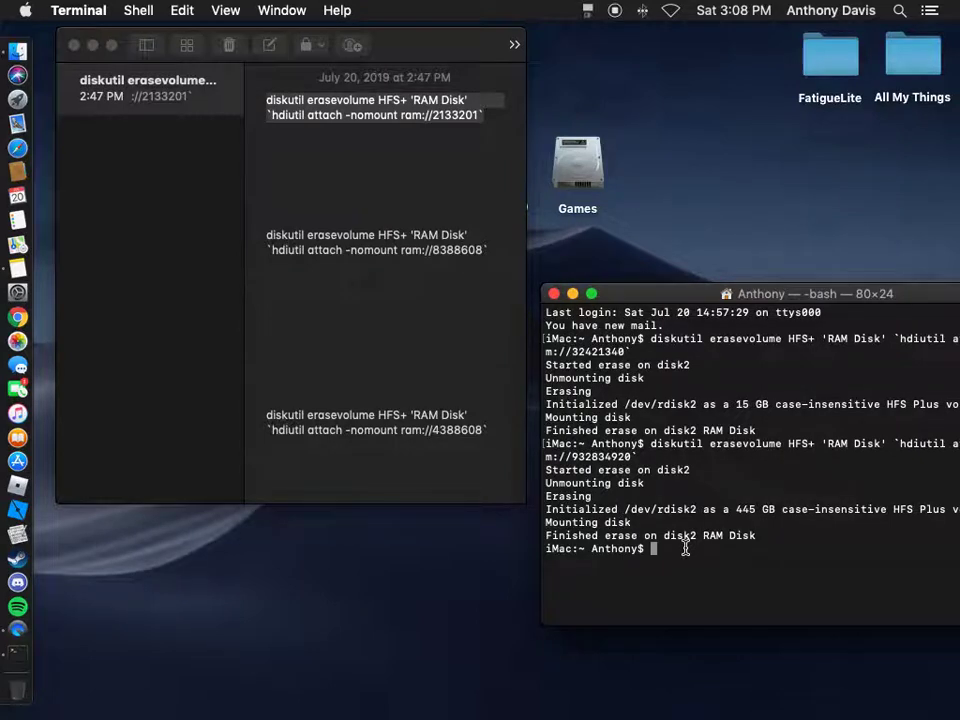
pyautogui.press('super+v')
pyautogui.press('BackSpace')
pyautogui.press('BackSpace')
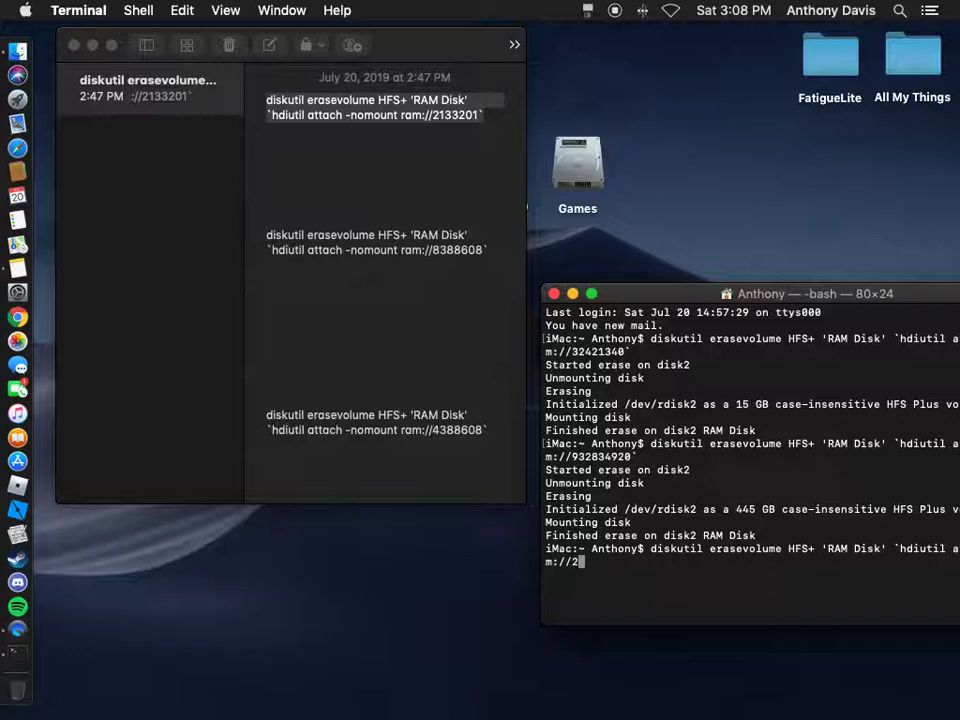
pyautogui.write('999')
pyautogui.press('BackSpace')
pyautogui.write('999999')
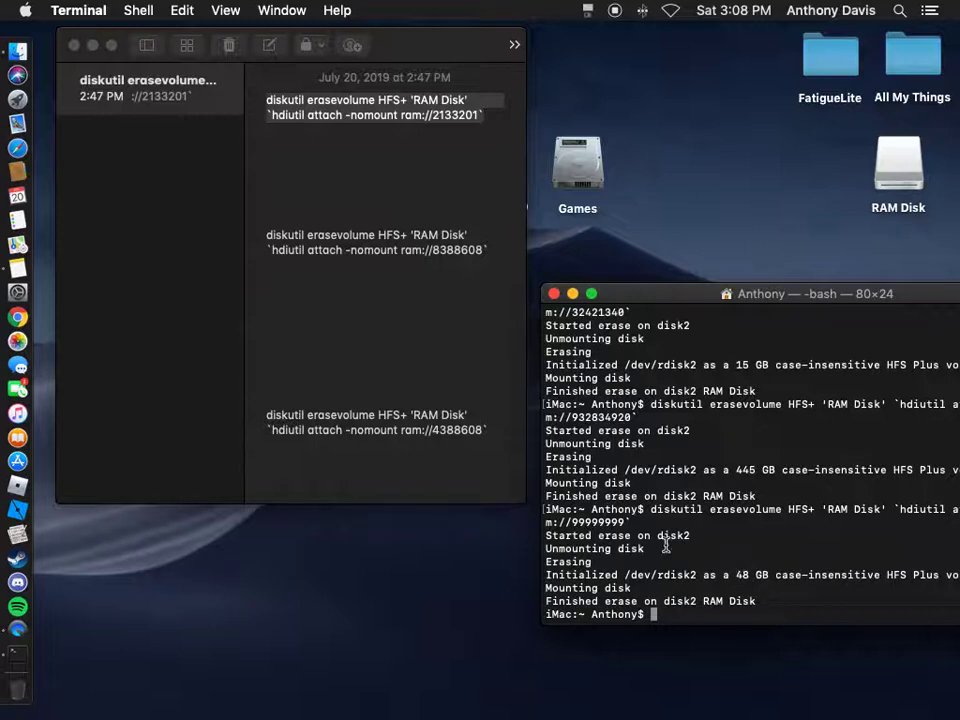
# Close Terminal and Notes windows and move the RAM Disk icon beside Games on the desktop.
pyautogui.click(553, 293)
pyautogui.moveTo(418, 71); pyautogui.dragTo(538, 165)
pyautogui.click(194, 158)
pyautogui.moveTo(922, 168); pyautogui.dragTo(706, 173)
pyautogui.click(755, 181)
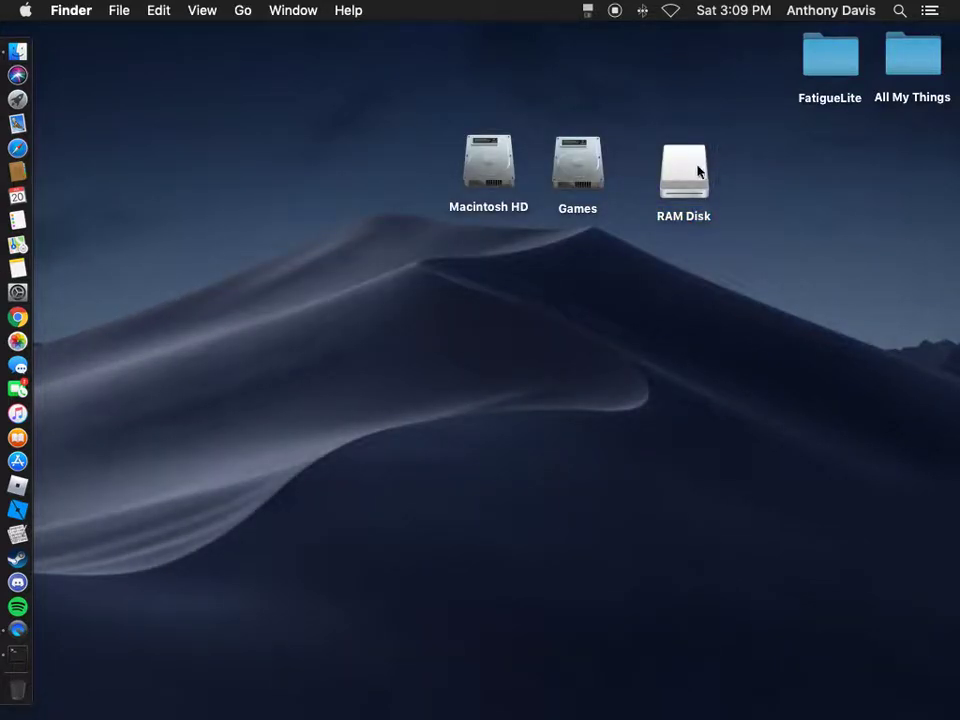
# Quit TmpDisk and move the RAM Disk icon to the other side of Macintosh HD.
pyautogui.click(587, 10)
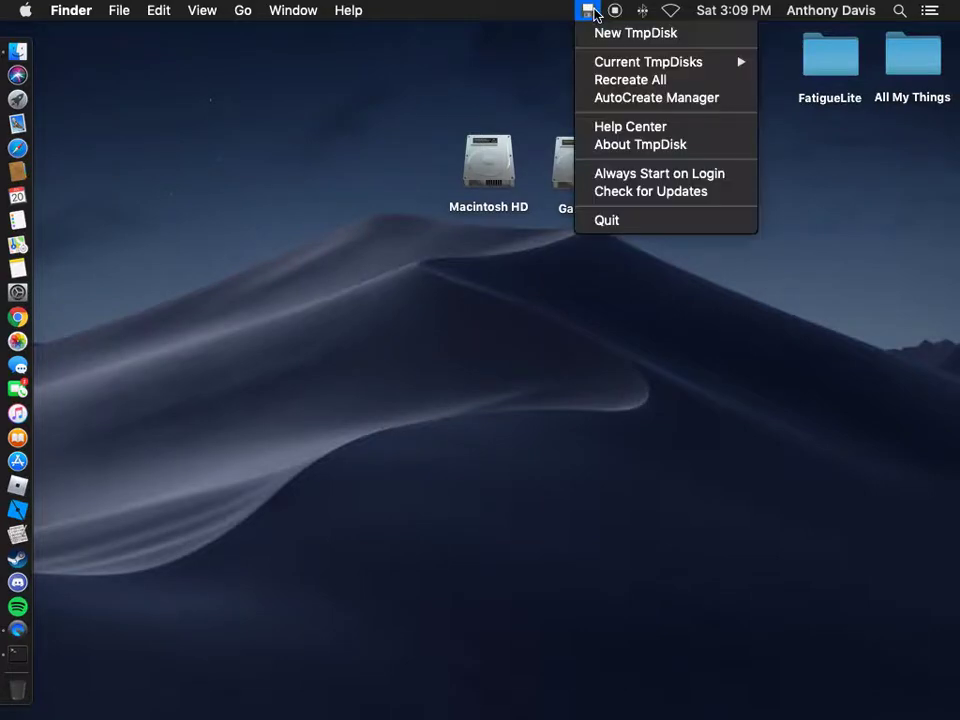
pyautogui.click(630, 222)
pyautogui.moveTo(684, 175); pyautogui.dragTo(391, 163)
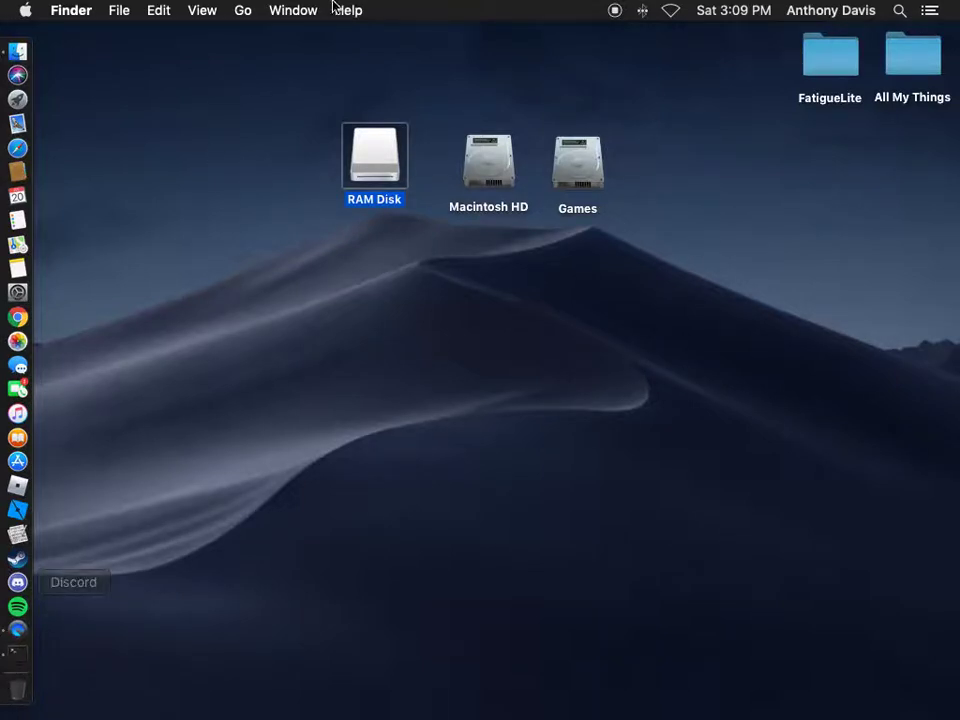
# Open the RAM Disk twice to view its contents, closing its window each time and shifting its desktop icon.
pyautogui.click(195, 346)
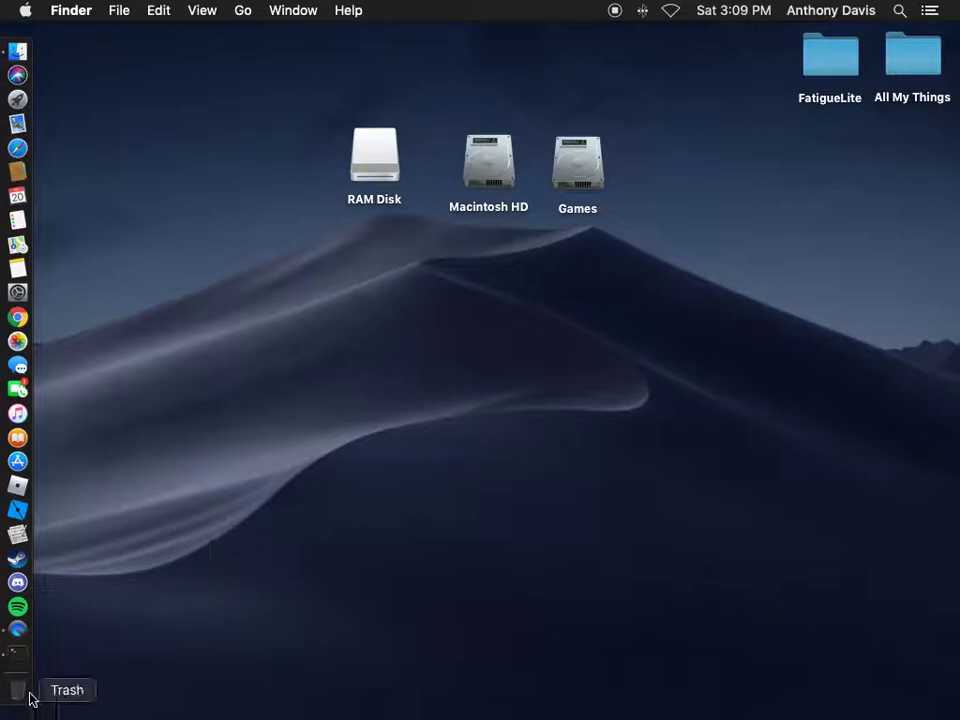
pyautogui.moveTo(386, 137); pyautogui.dragTo(358, 204)
pyautogui.doubleClick(358, 161)
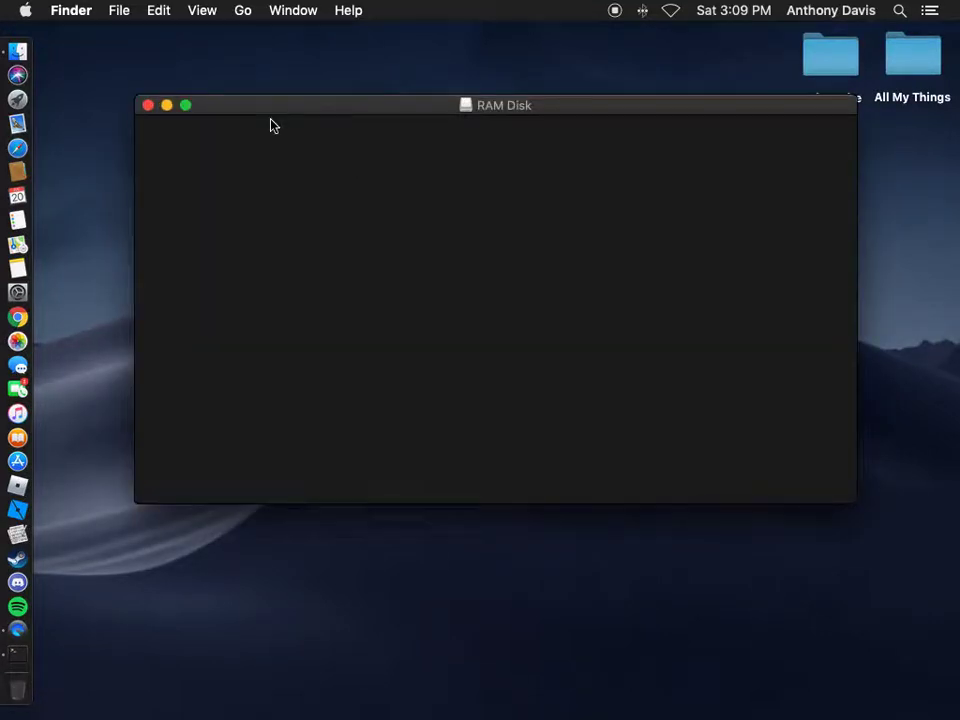
pyautogui.click(147, 105)
pyautogui.click(337, 150)
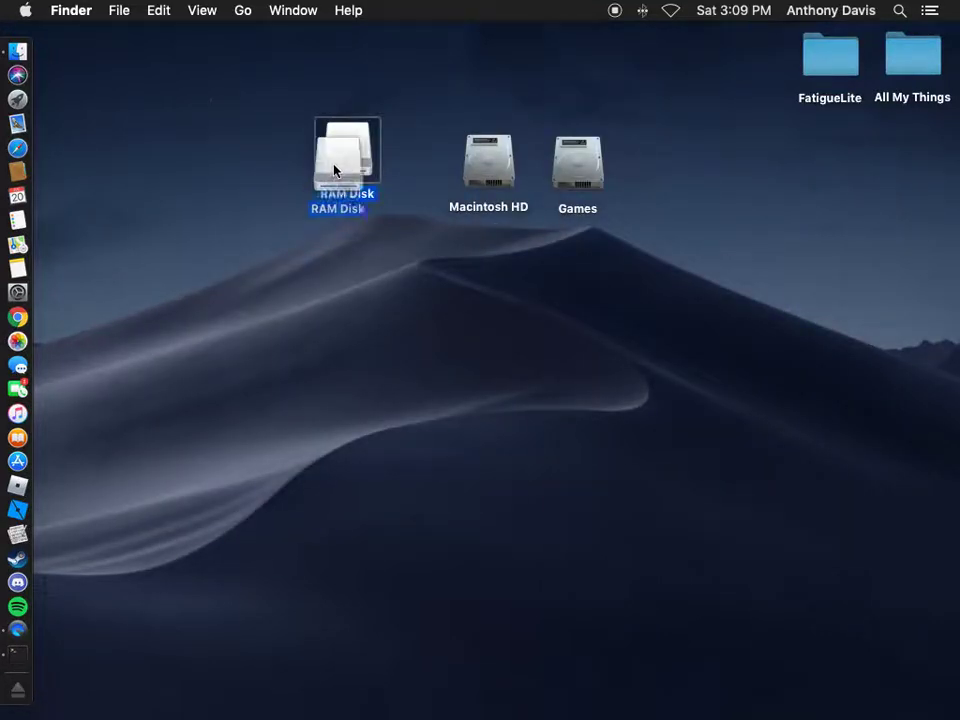
pyautogui.doubleClick(328, 200)
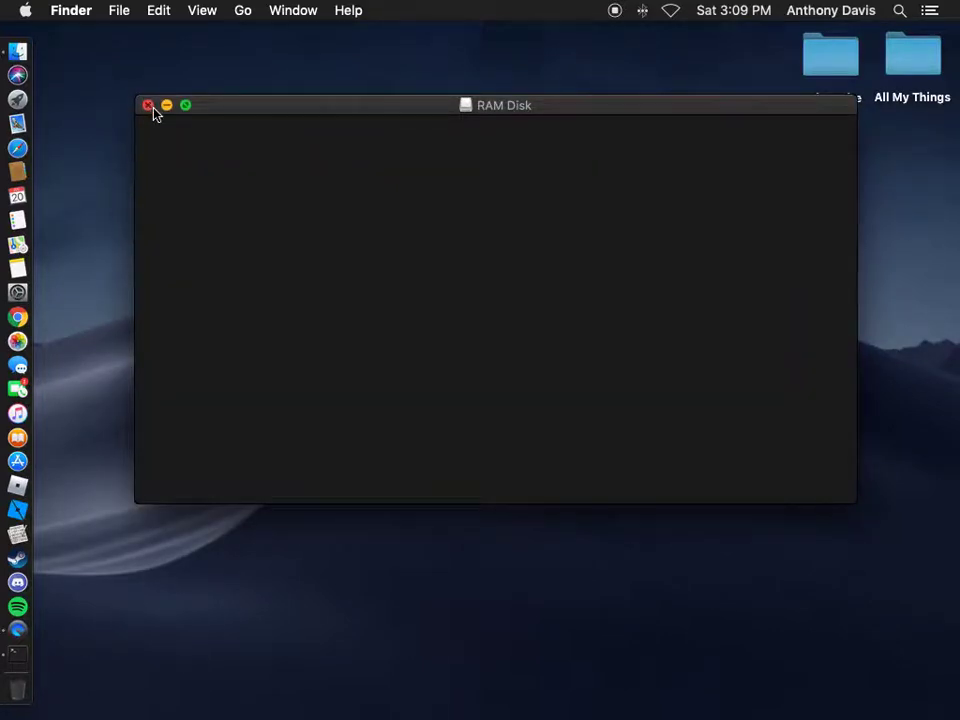
pyautogui.click(148, 106)
# Move the RAM Disk icon beside Macintosh HD on the desktop.
pyautogui.click(26, 10)
pyautogui.moveTo(70, 10)
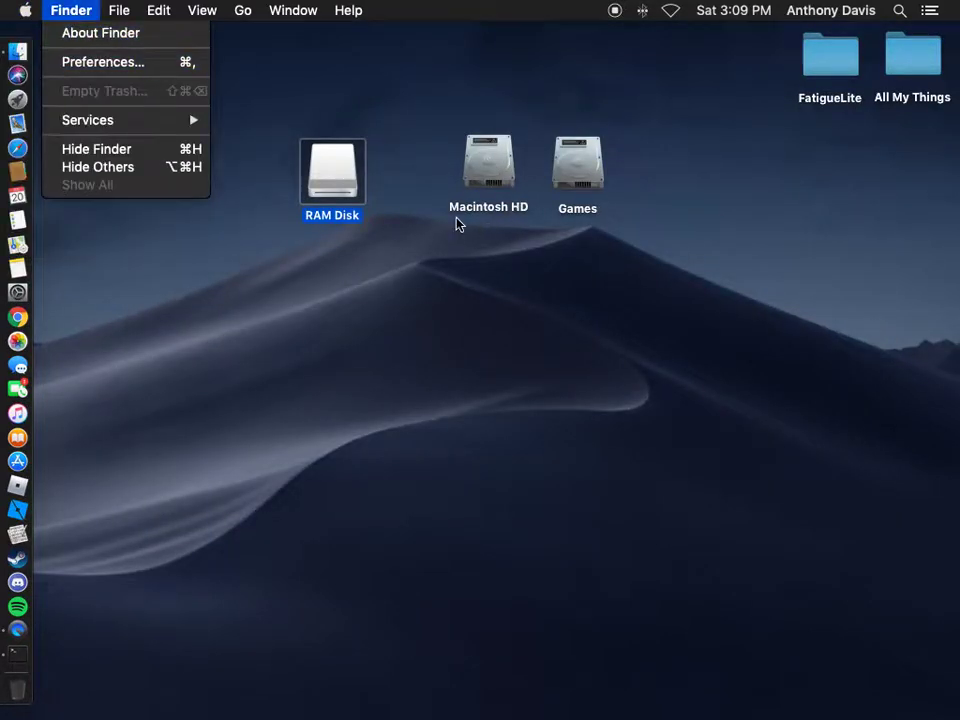
pyautogui.click(372, 273)
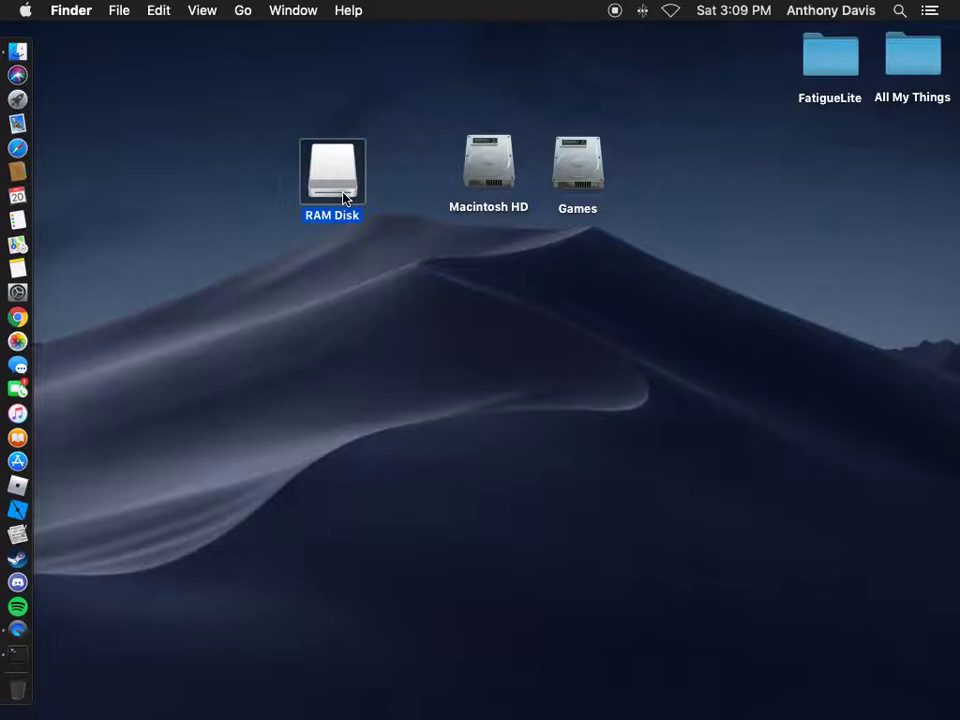
pyautogui.click(401, 219)
pyautogui.click(338, 172)
pyautogui.moveTo(338, 172); pyautogui.dragTo(396, 165)
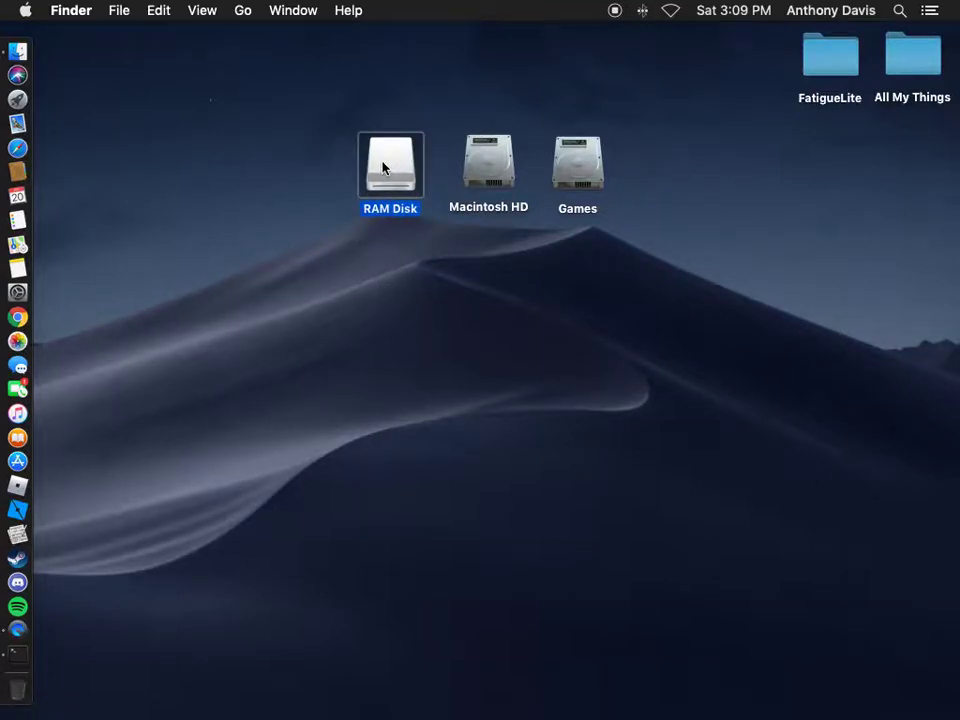
# Open the Games drive, look inside its assets folder and close the window.
pyautogui.doubleClick(583, 167)
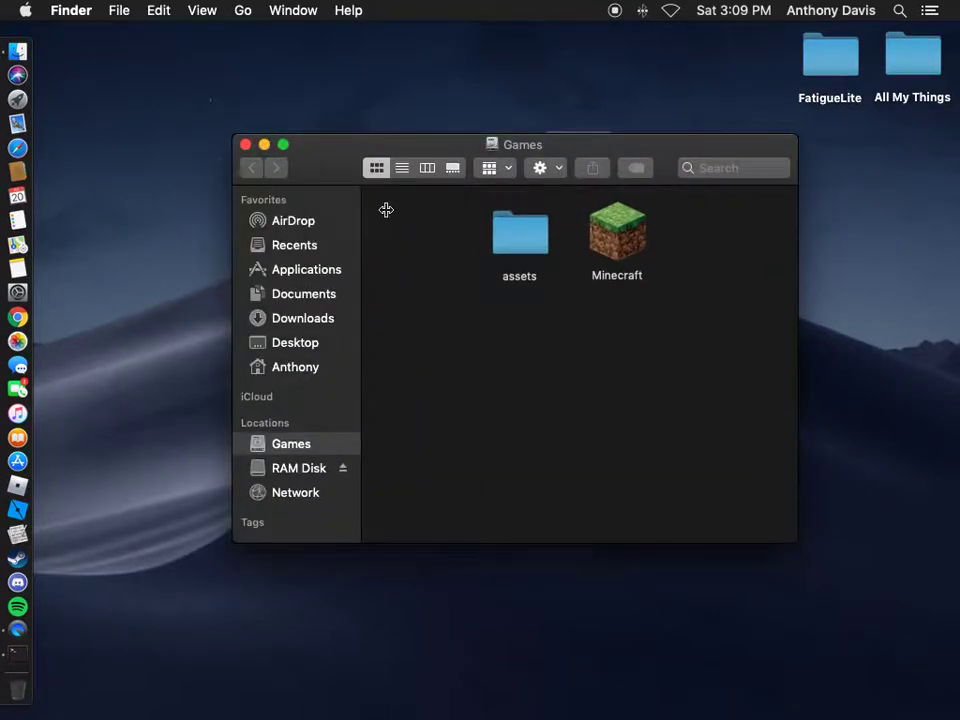
pyautogui.doubleClick(500, 232)
pyautogui.click(249, 169)
pyautogui.click(245, 145)
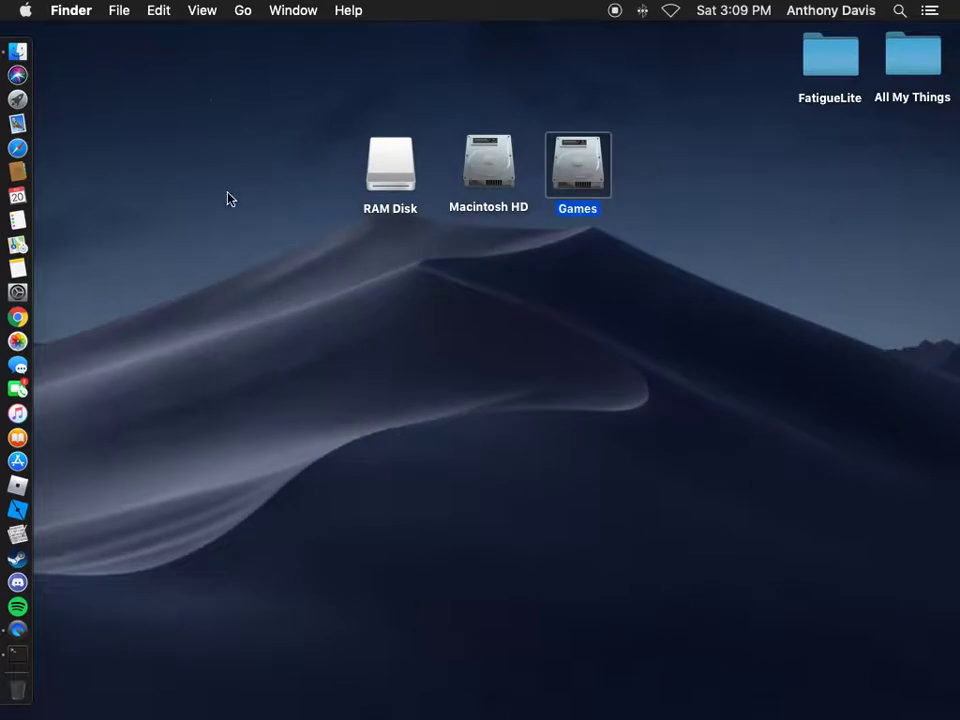
# Open the Trash window, search This Mac for "Roblox" and look through the results.
pyautogui.click(17, 688)
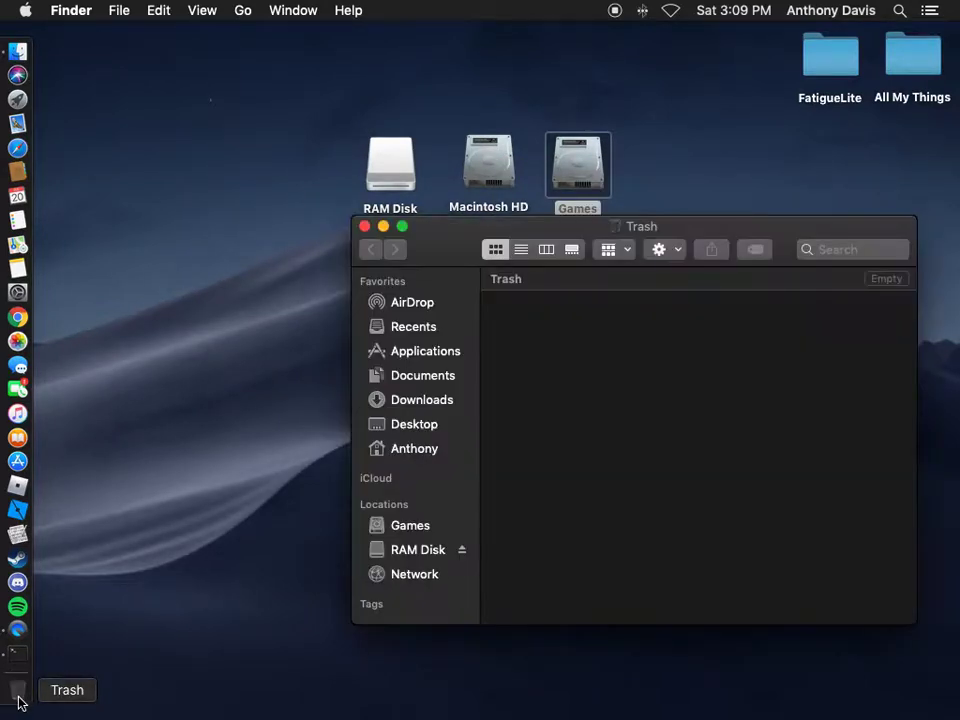
pyautogui.click(847, 248)
pyautogui.write('Roblox')
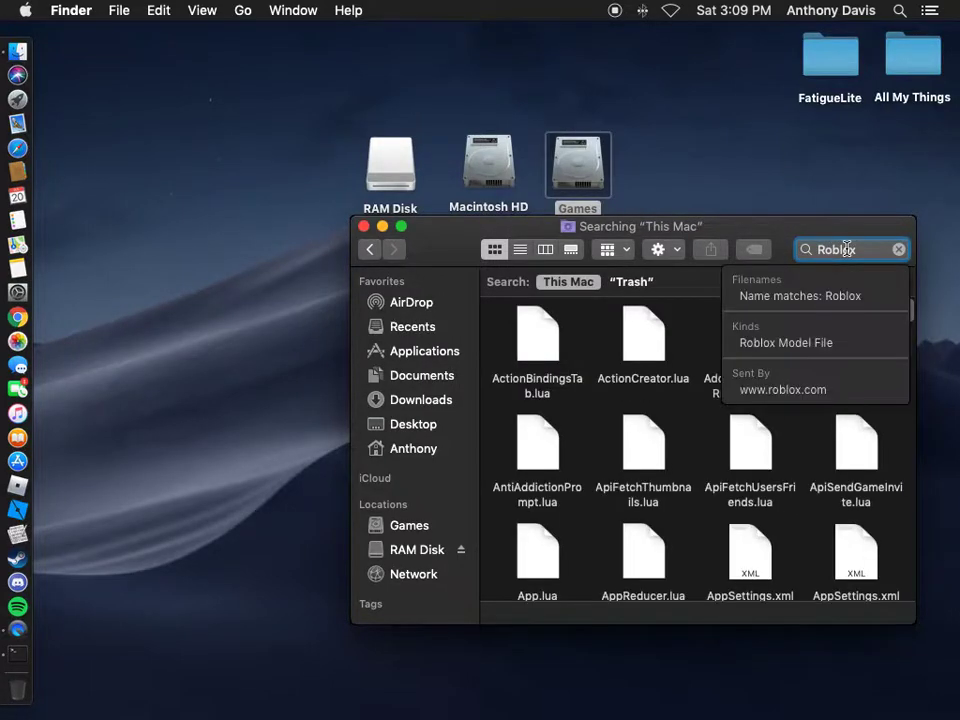
pyautogui.click(698, 318)
pyautogui.scroll(-5, 700, 320)
pyautogui.scroll(-15, 698, 316)
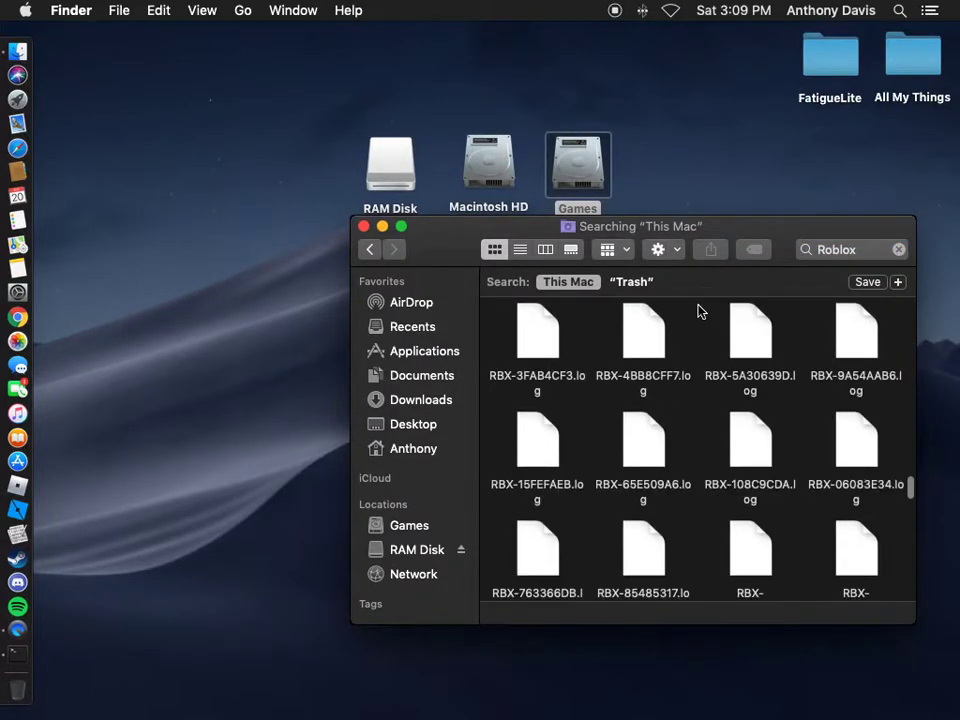
pyautogui.scroll(20, 698, 350)
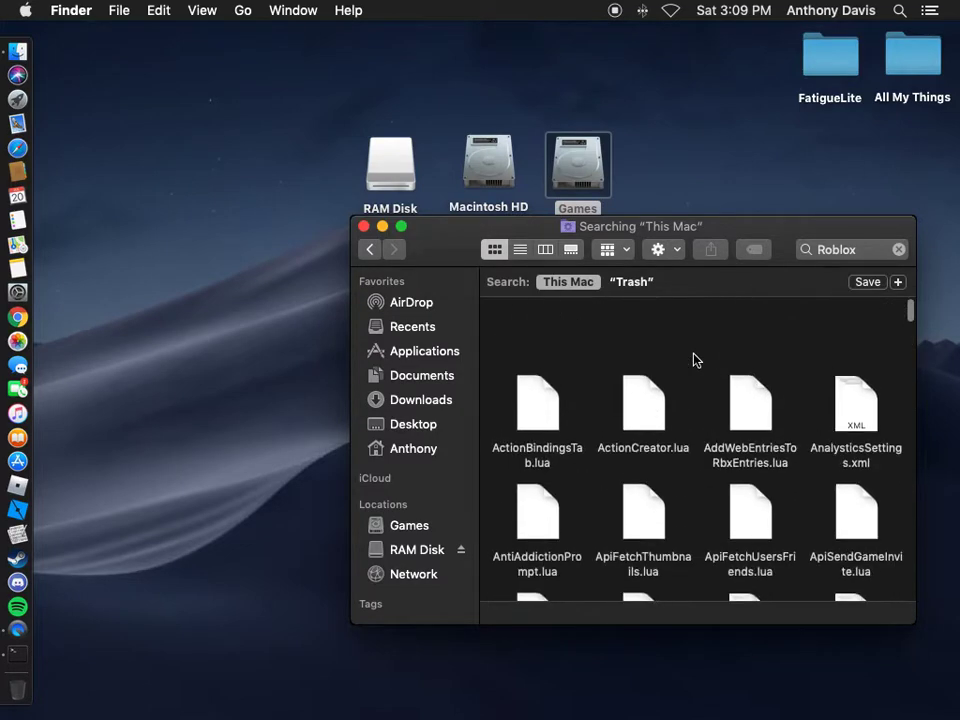
# Select all the Roblox search results and move them to the Trash.
pyautogui.click(530, 340)
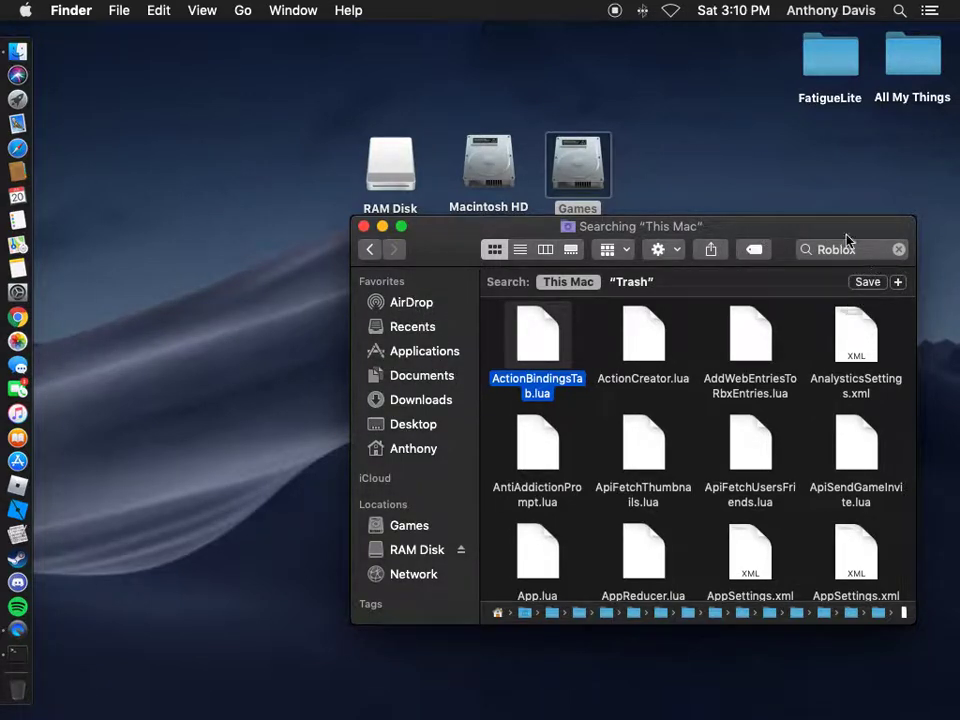
pyautogui.scroll(-5, 636, 466)
pyautogui.scroll(5, 635, 450)
pyautogui.press('super+a')
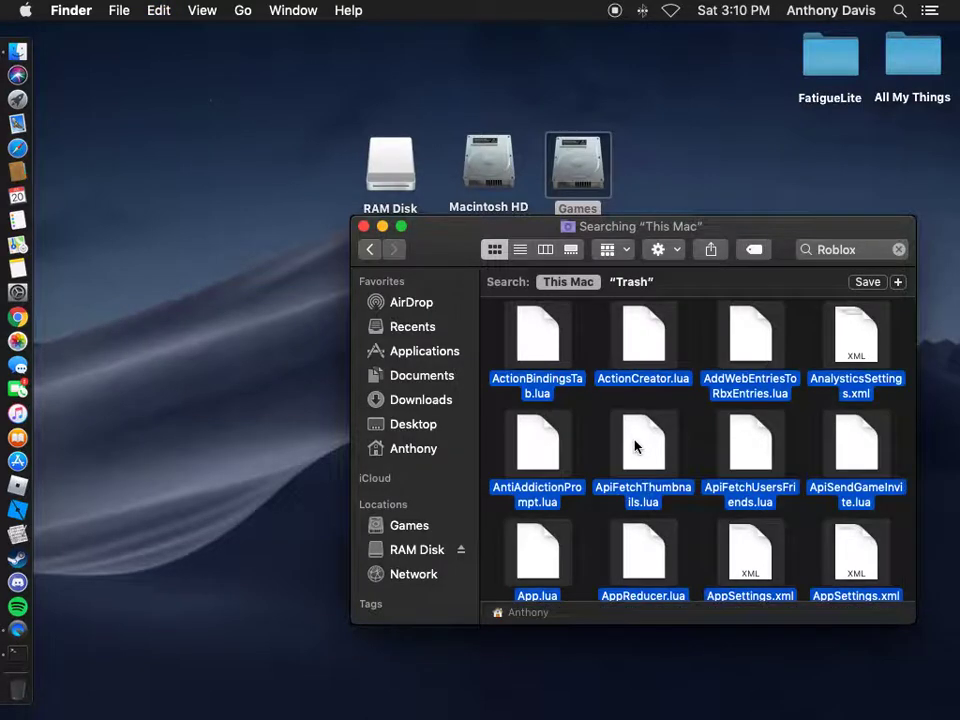
pyautogui.scroll(-2, 645, 410)
pyautogui.scroll(3, 660, 372)
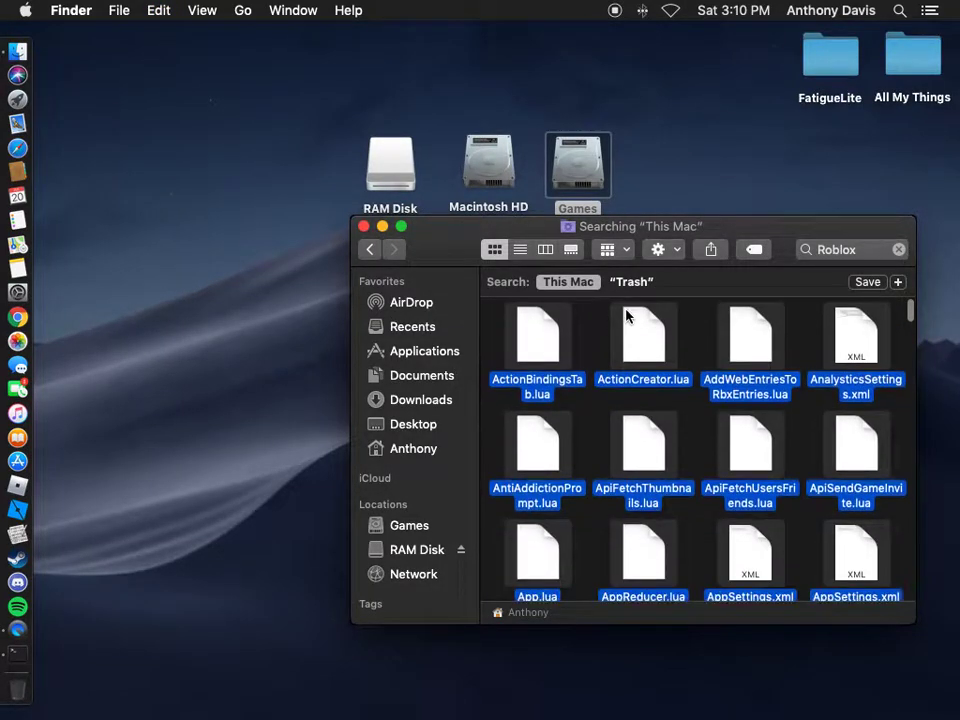
pyautogui.moveTo(79, 679); pyautogui.dragTo(17, 698)
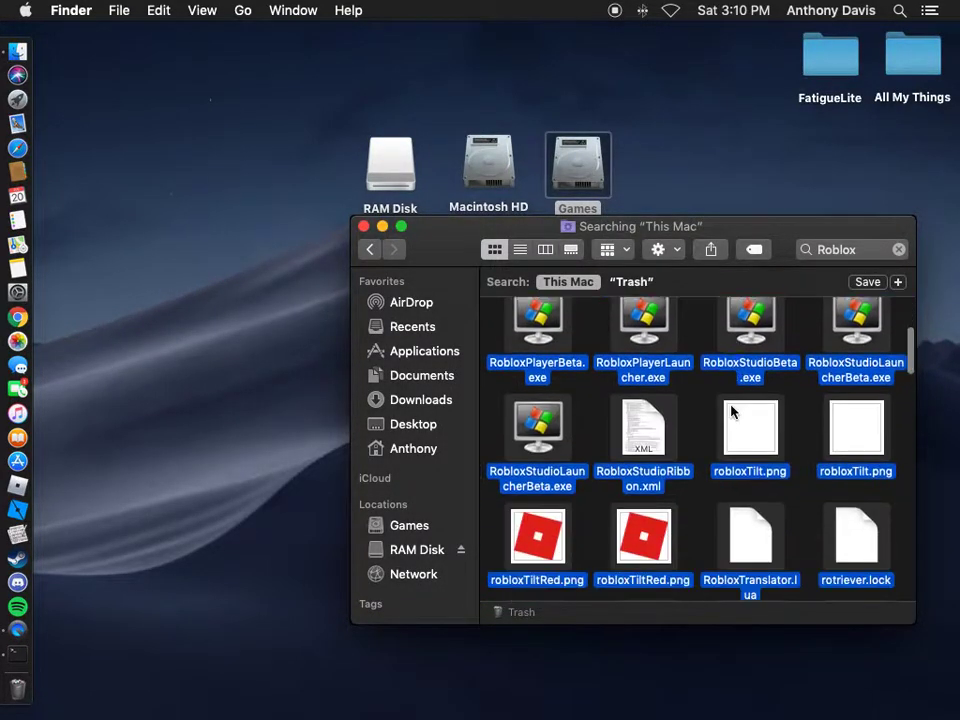
# Look through the Roblox results still selected in the search window and move them to the Trash again.
pyautogui.scroll(-15, 731, 410)
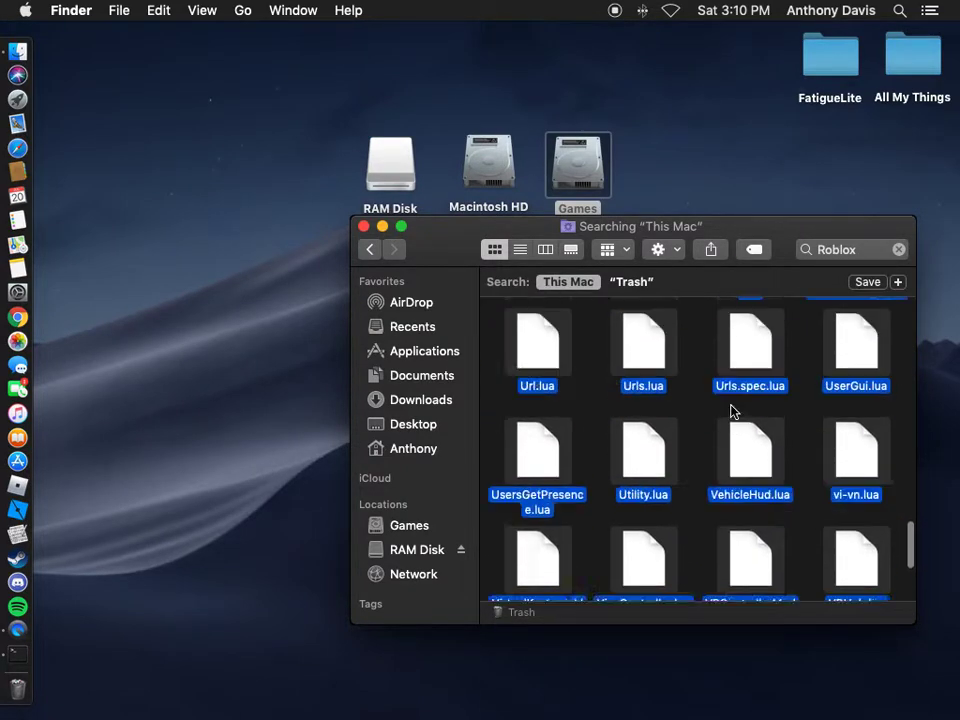
pyautogui.scroll(-3, 731, 410)
pyautogui.scroll(15, 731, 410)
pyautogui.scroll(-5, 731, 410)
pyautogui.scroll(5, 731, 410)
pyautogui.scroll(-3, 720, 399)
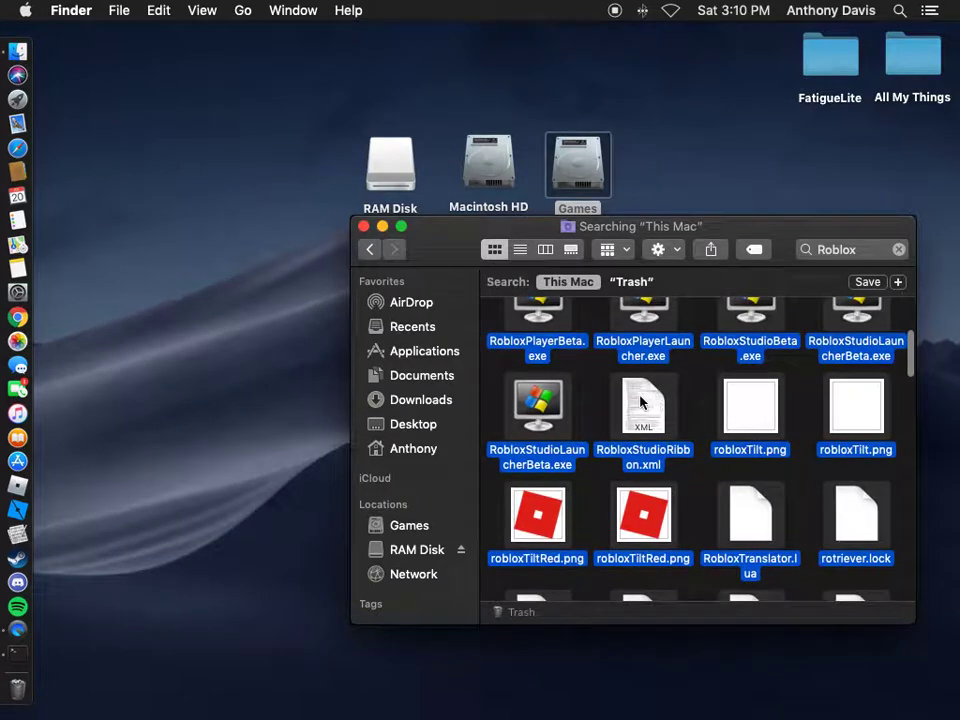
pyautogui.moveTo(200, 650); pyautogui.dragTo(18, 690)
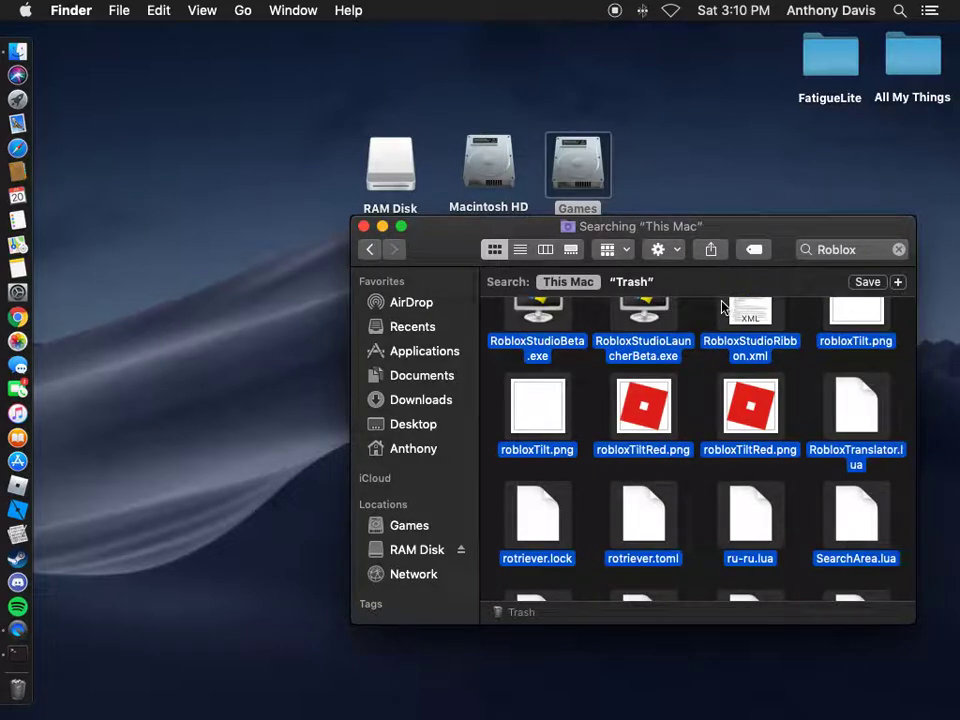
# Move the selected Roblox files to the Trash once more and empty the Trash.
pyautogui.scroll(-10, 718, 328)
pyautogui.scroll(10, 716, 328)
pyautogui.scroll(-15, 718, 328)
pyautogui.scroll(15, 718, 329)
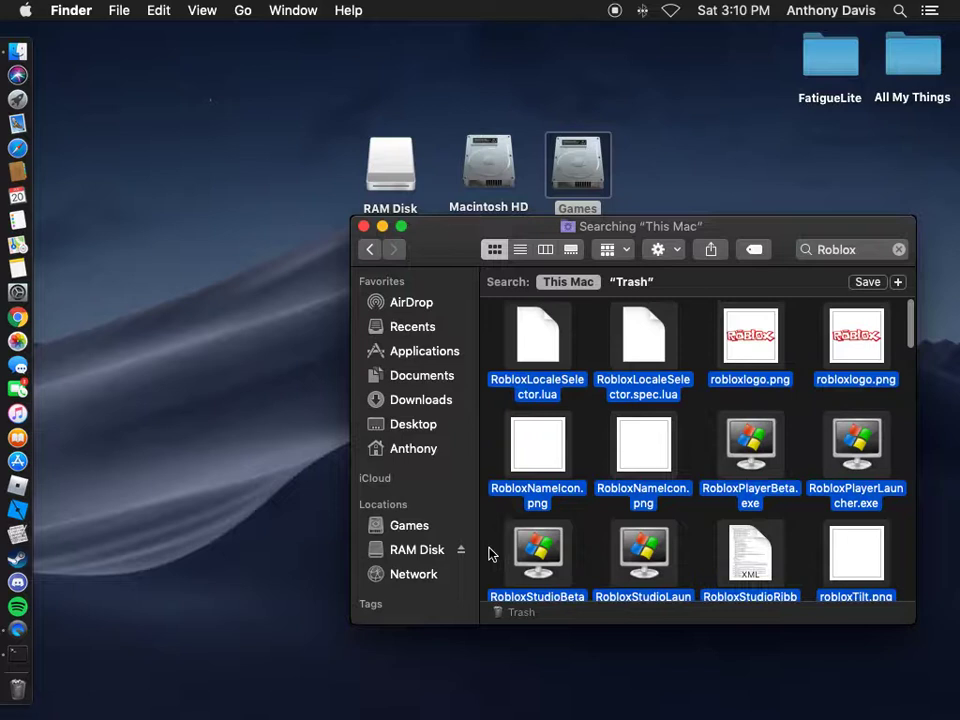
pyautogui.moveTo(28, 688); pyautogui.dragTo(17, 688)
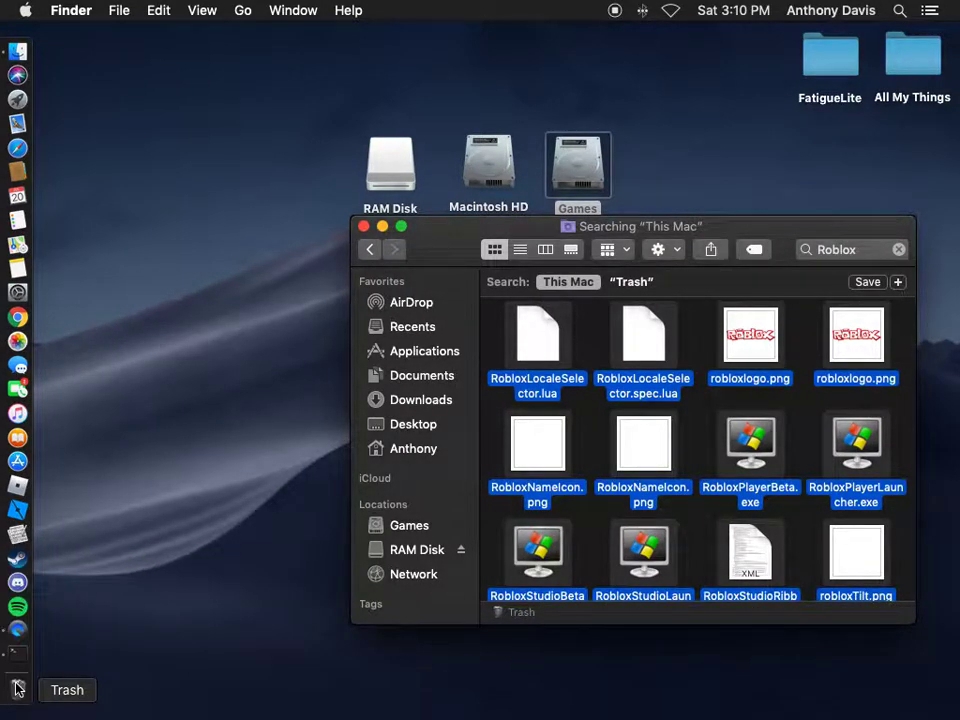
pyautogui.rightClick(17, 688)
pyautogui.click(131, 689)
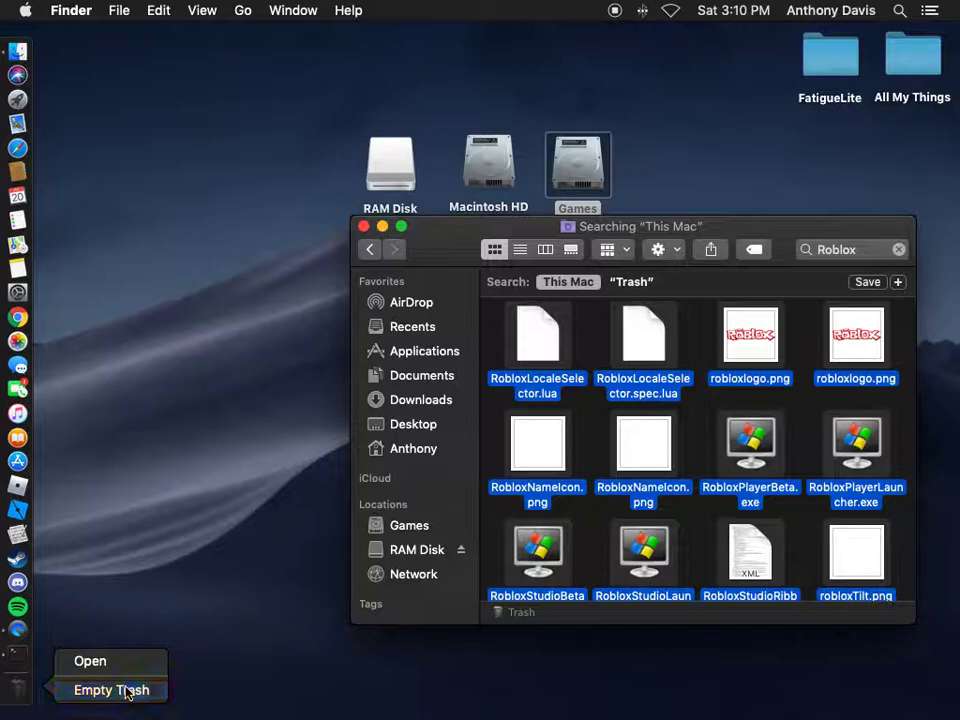
pyautogui.click(641, 276)
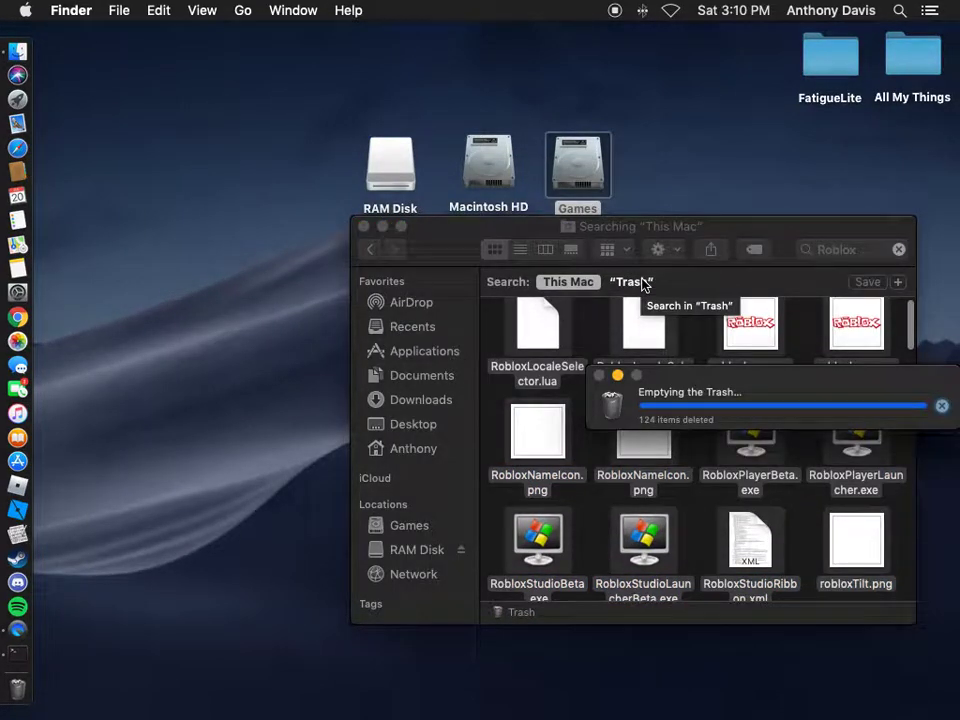
pyautogui.moveTo(668, 385); pyautogui.dragTo(375, 144)
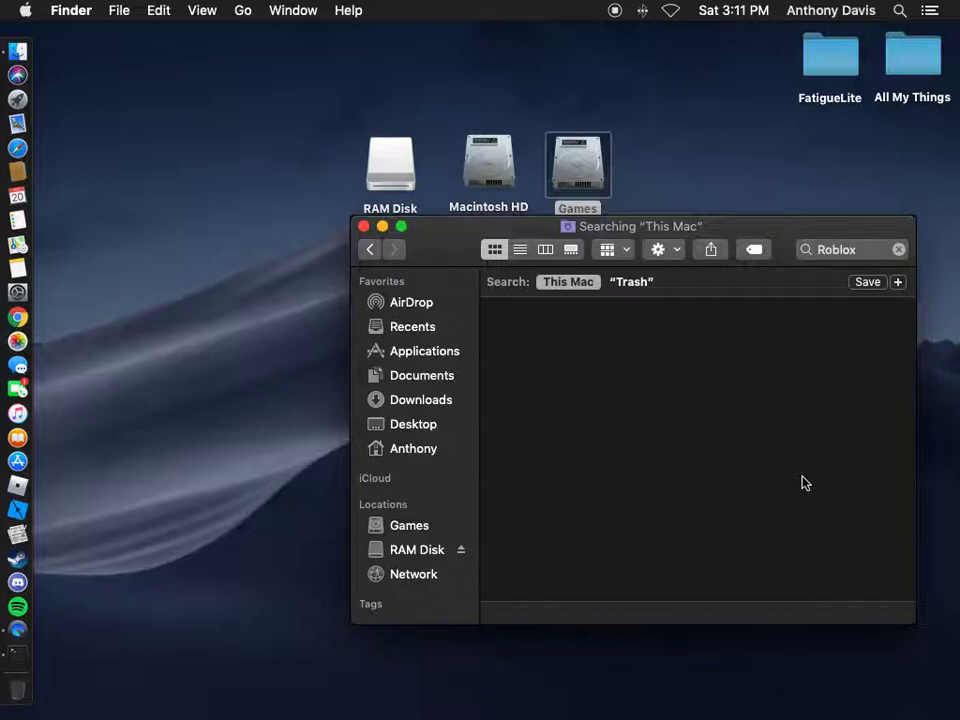
# Clear the Roblox search, close the Trash window and deselect the Games drive.
pyautogui.click(899, 249)
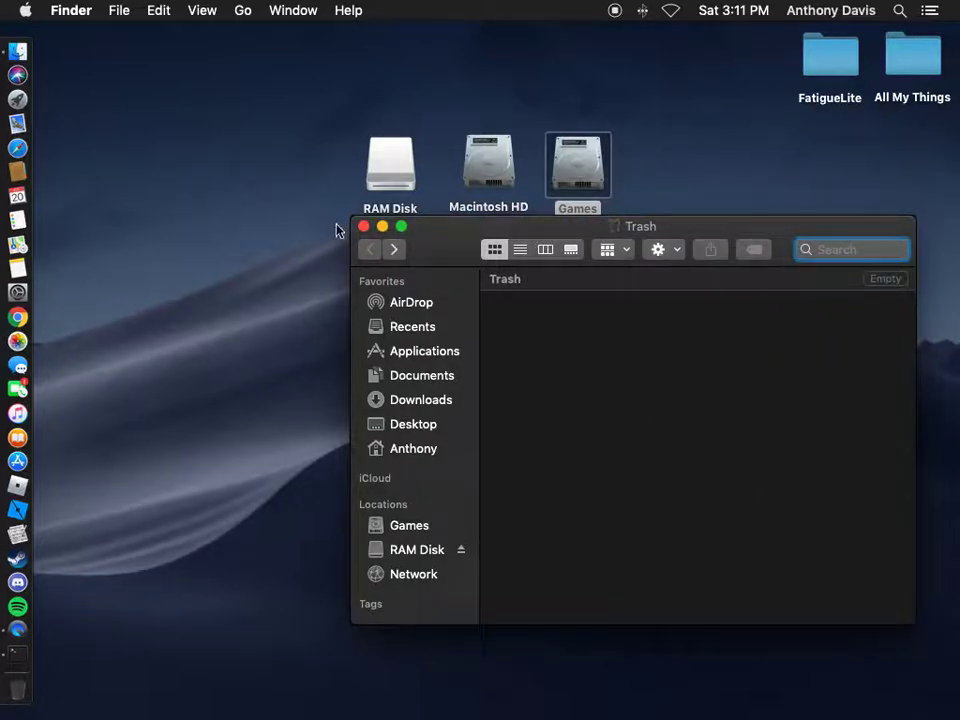
pyautogui.click(365, 228)
pyautogui.click(617, 241)
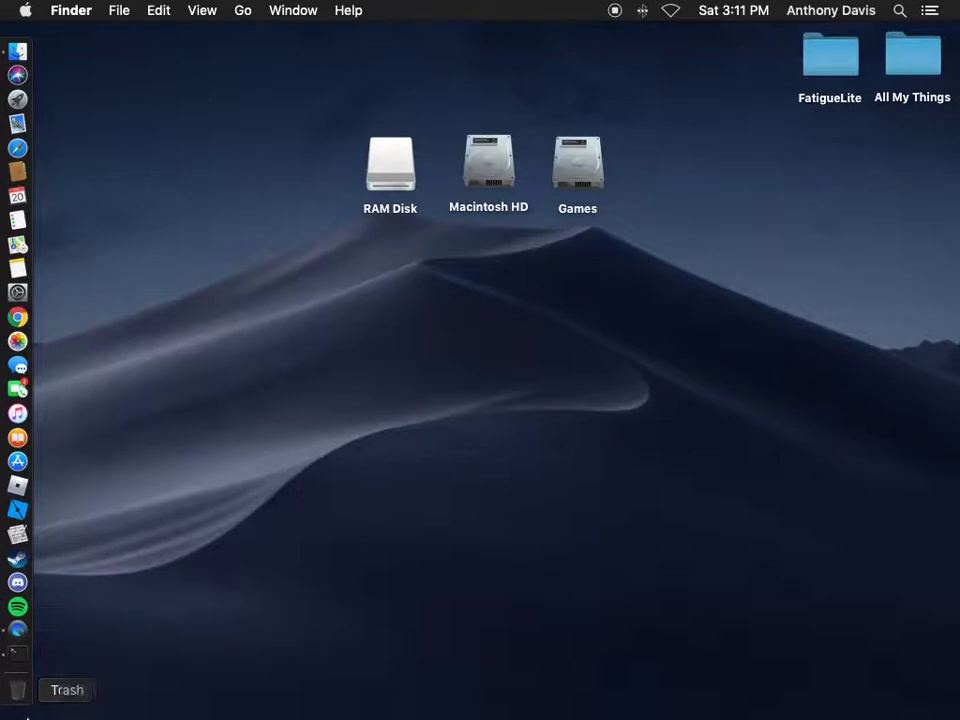
# Check the Trash contents, look through the Applications folder and close the window.
pyautogui.click(17, 688)
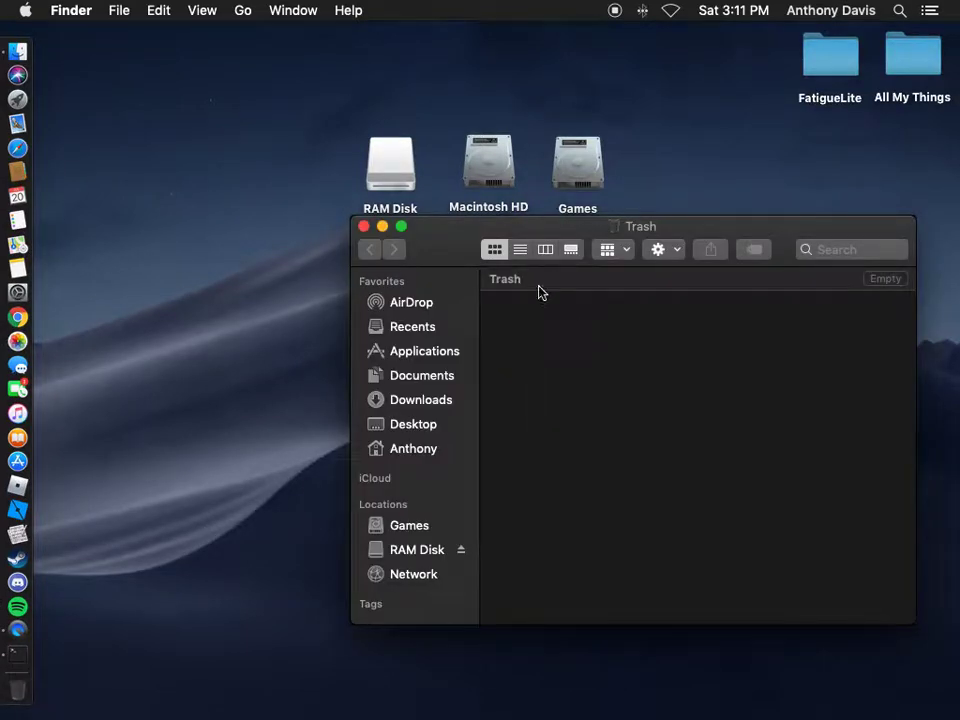
pyautogui.click(403, 353)
pyautogui.scroll(-5, 680, 335)
pyautogui.scroll(1, 825, 381)
pyautogui.scroll(-3, 825, 381)
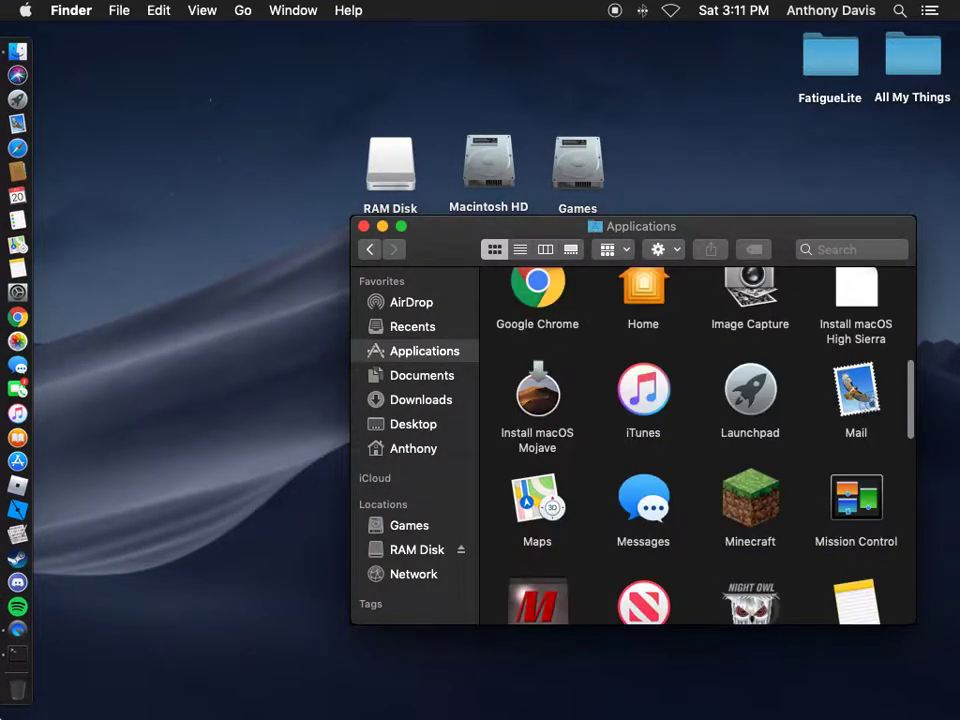
pyautogui.click(364, 227)
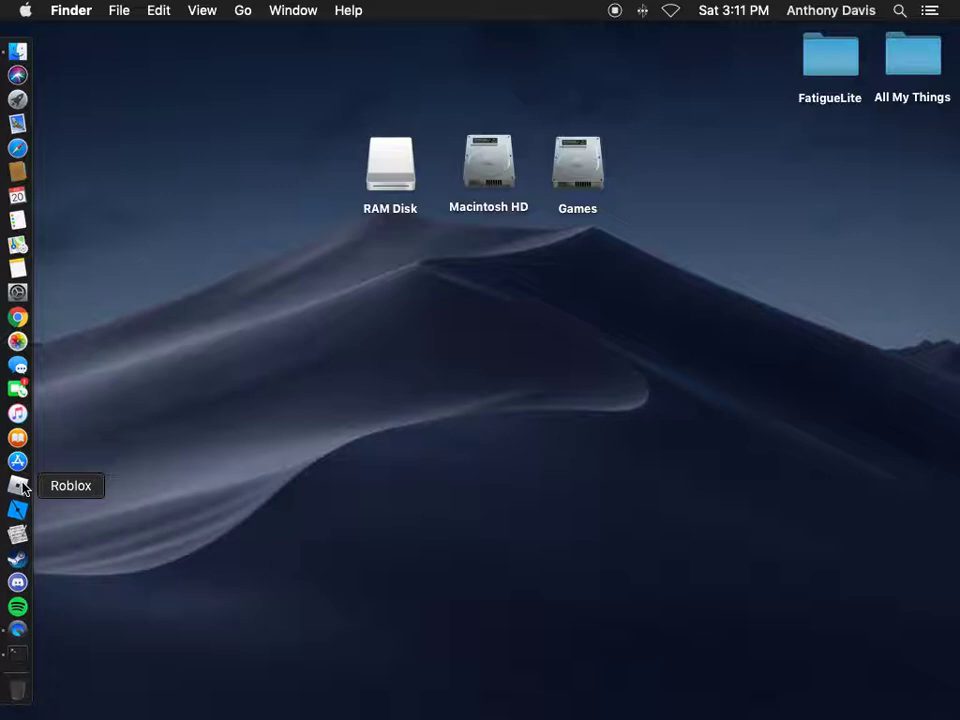
# Switch to Chrome, reposition its window, open the Roblox home page and look at the Continue Playing games.
pyautogui.click(12, 324)
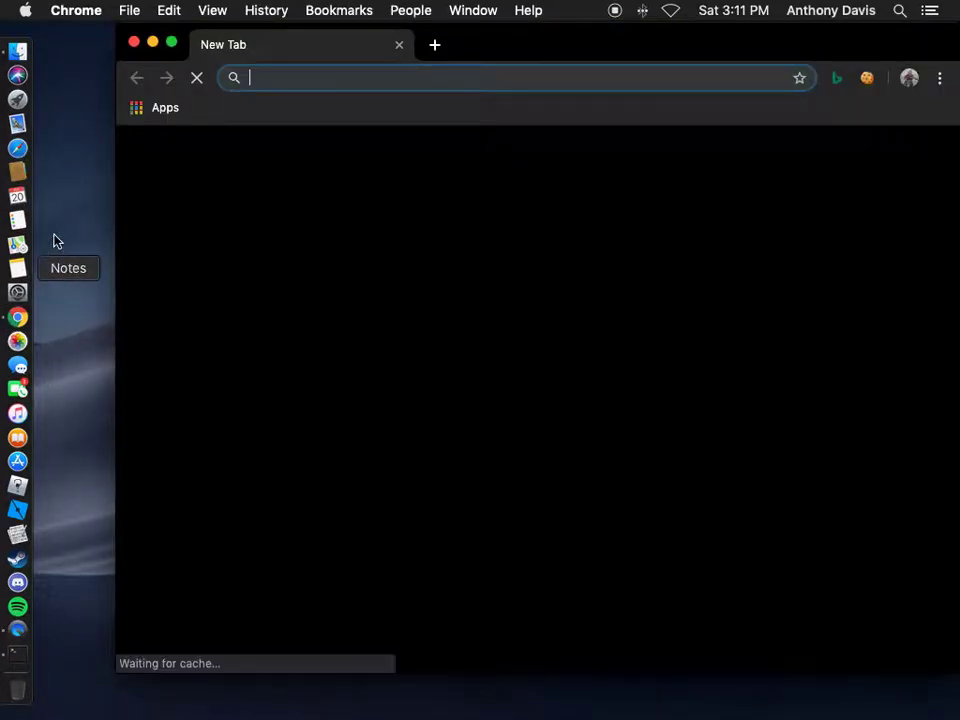
pyautogui.moveTo(467, 58); pyautogui.dragTo(442, 46)
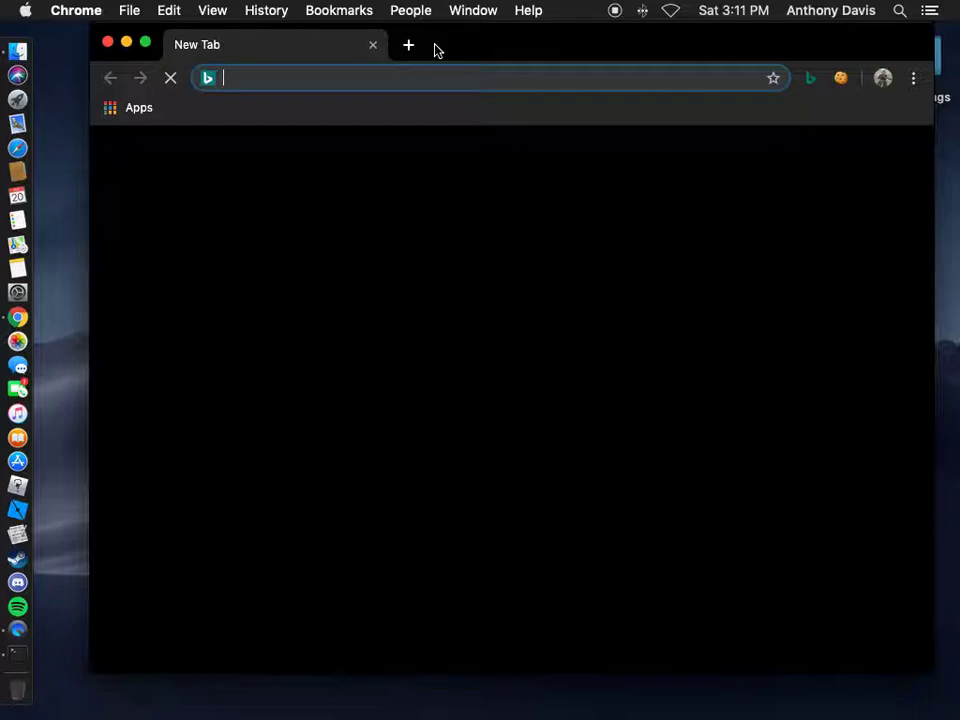
pyautogui.write('roblox')
pyautogui.press('Return')
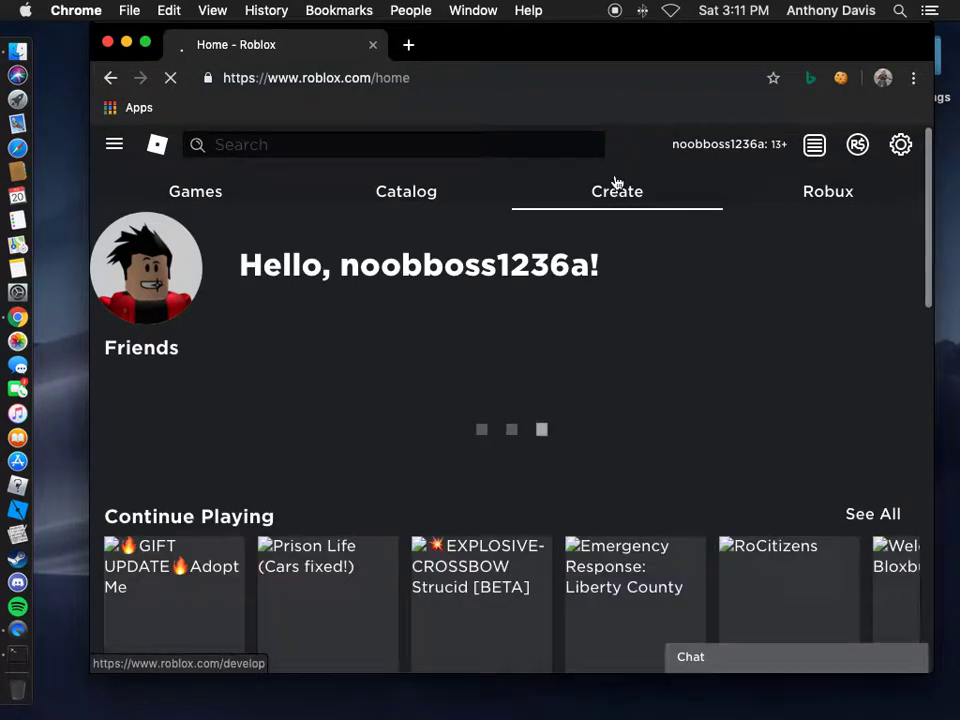
pyautogui.scroll(-2, 617, 179)
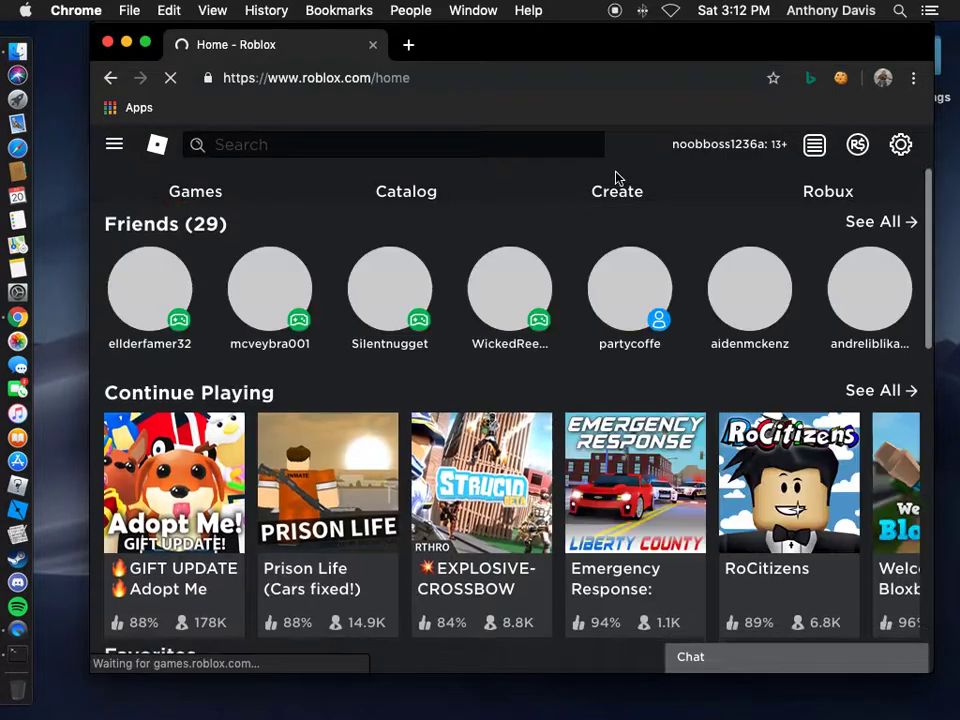
pyautogui.scroll(-2, 617, 179)
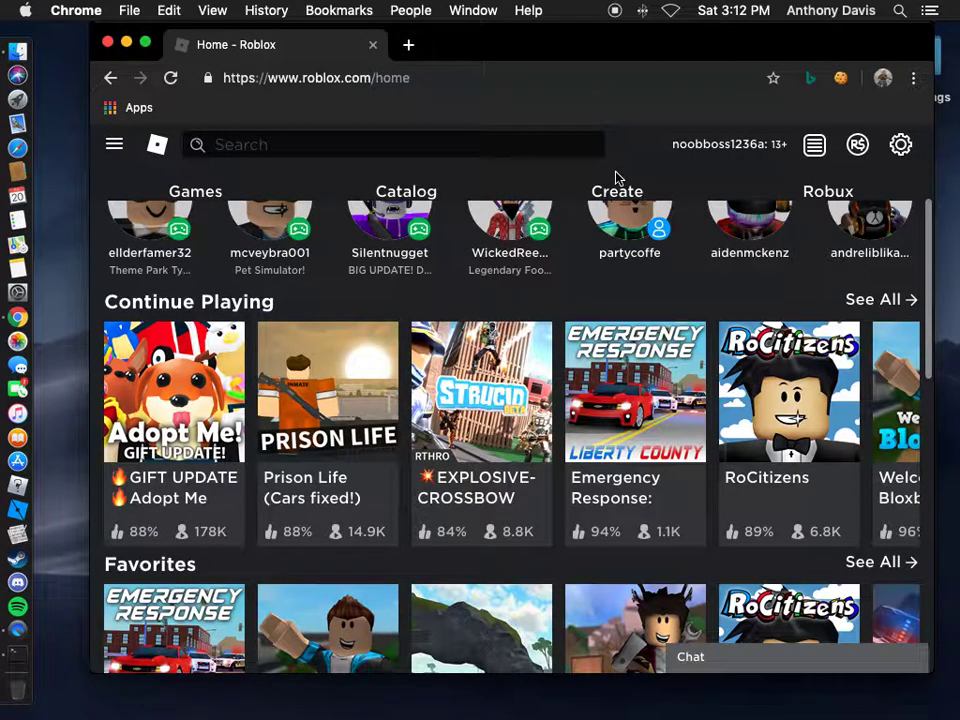
# Open the Adopt Me game page from Continue Playing and launch the game.
pyautogui.click(226, 437)
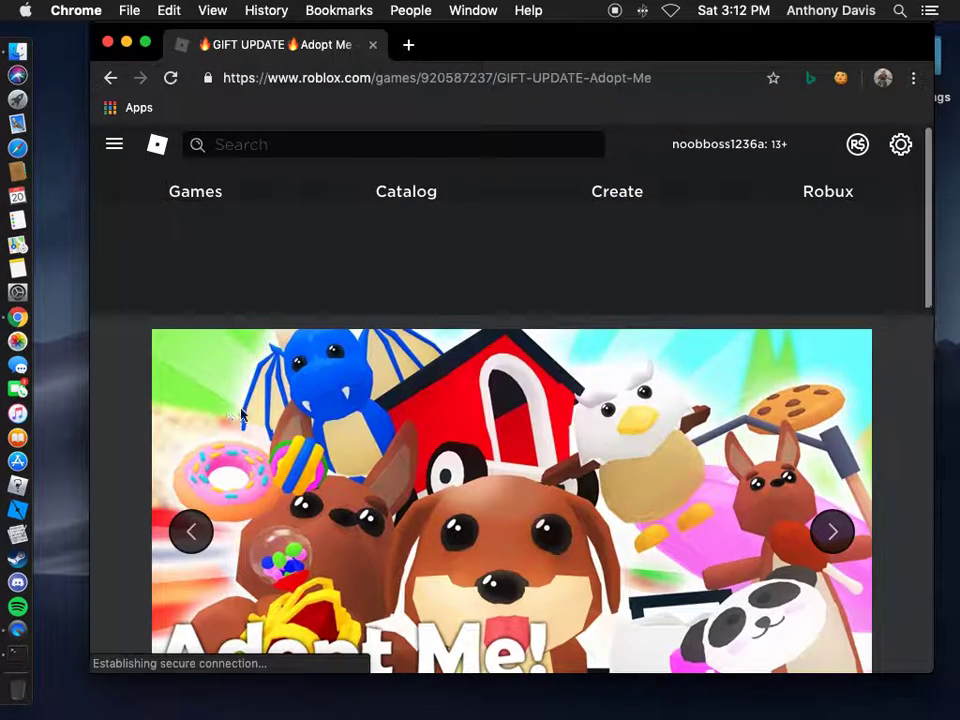
pyautogui.scroll(-5, 268, 407)
pyautogui.scroll(3, 268, 407)
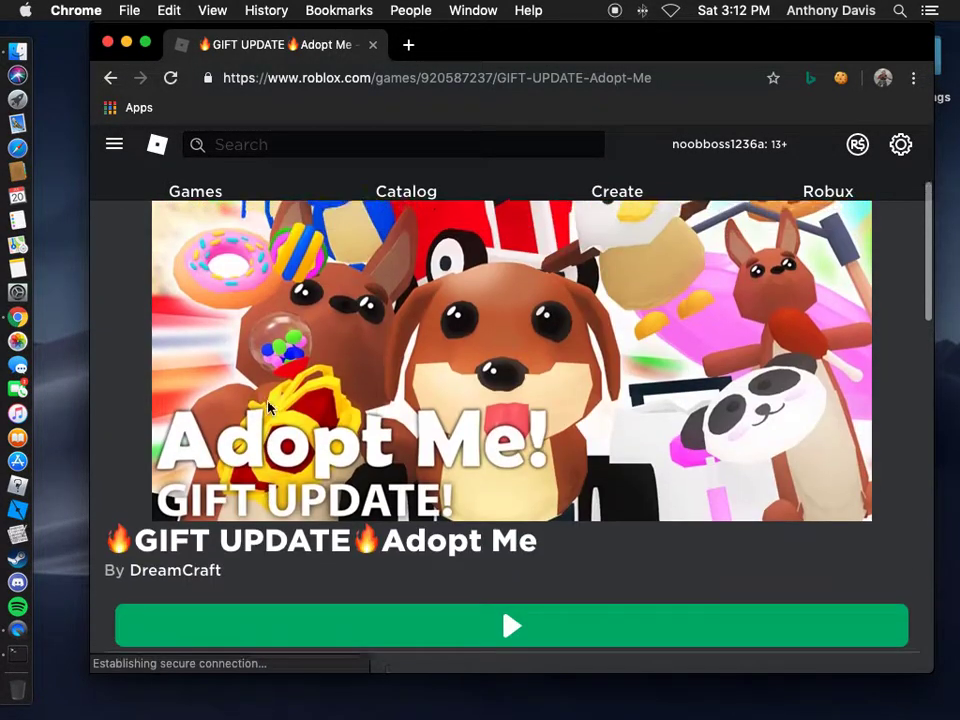
pyautogui.scroll(-2, 416, 604)
pyautogui.click(406, 585)
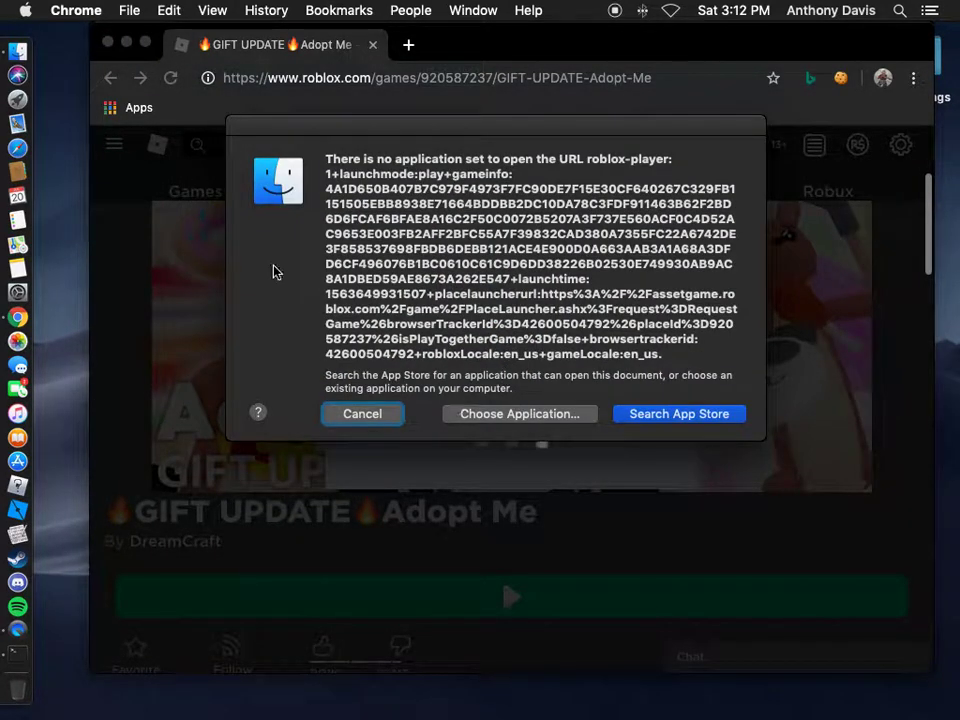
# Cancel the message about the missing Roblox player application and download the Roblox installer.
pyautogui.moveTo(321, 156); pyautogui.dragTo(467, 378)
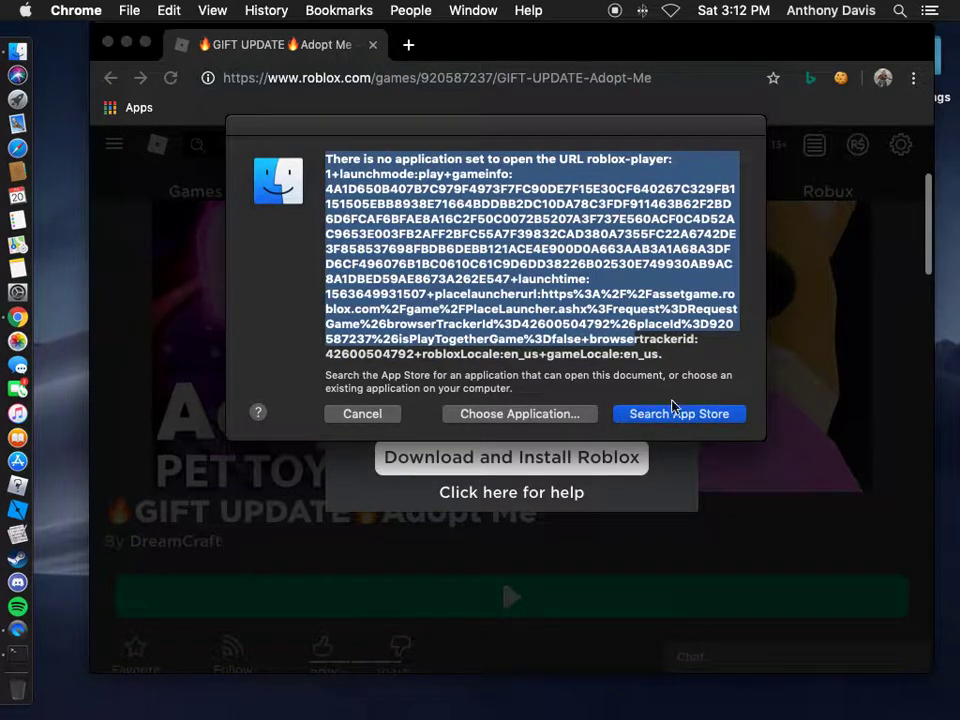
pyautogui.click(360, 414)
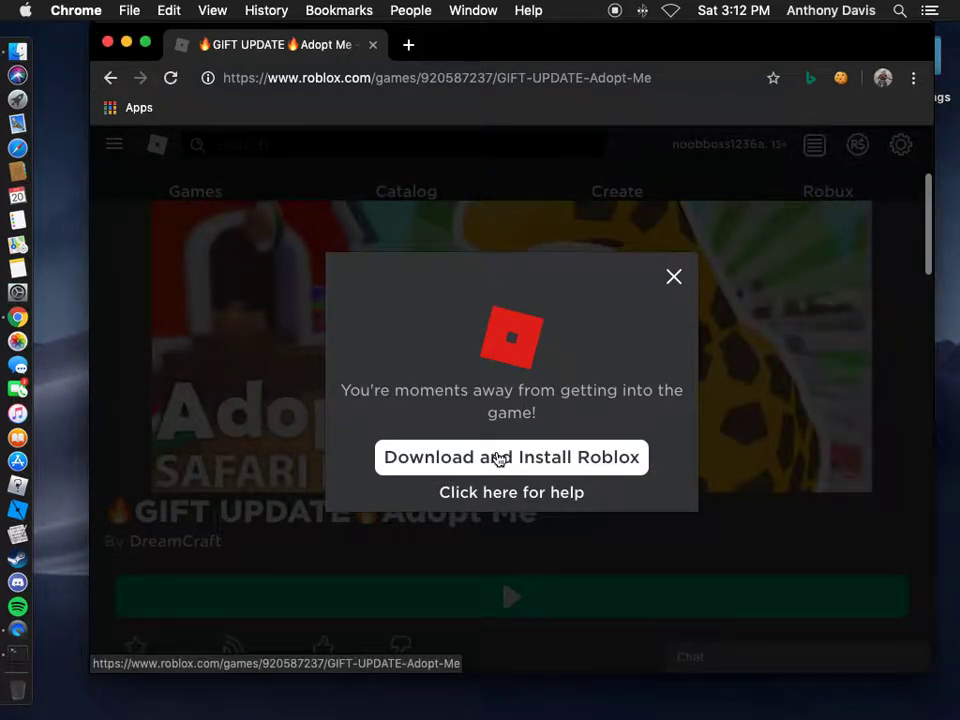
pyautogui.click(498, 459)
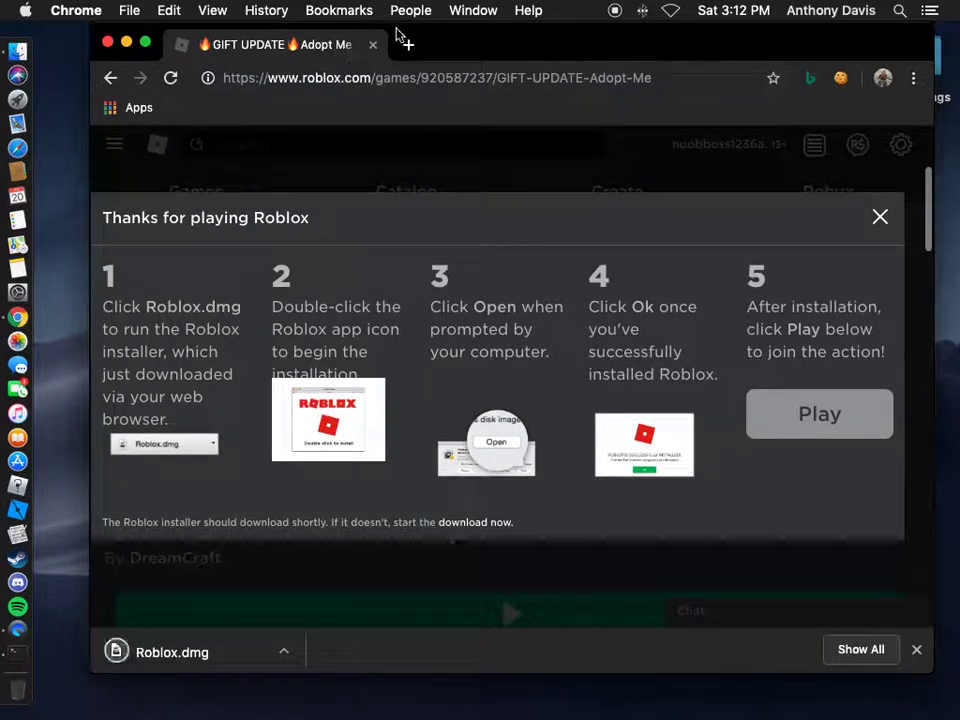
# Open the downloaded Roblox.dmg and move the RobloxPlayer installer window to clear screen space.
pyautogui.moveTo(431, 47); pyautogui.dragTo(494, 45)
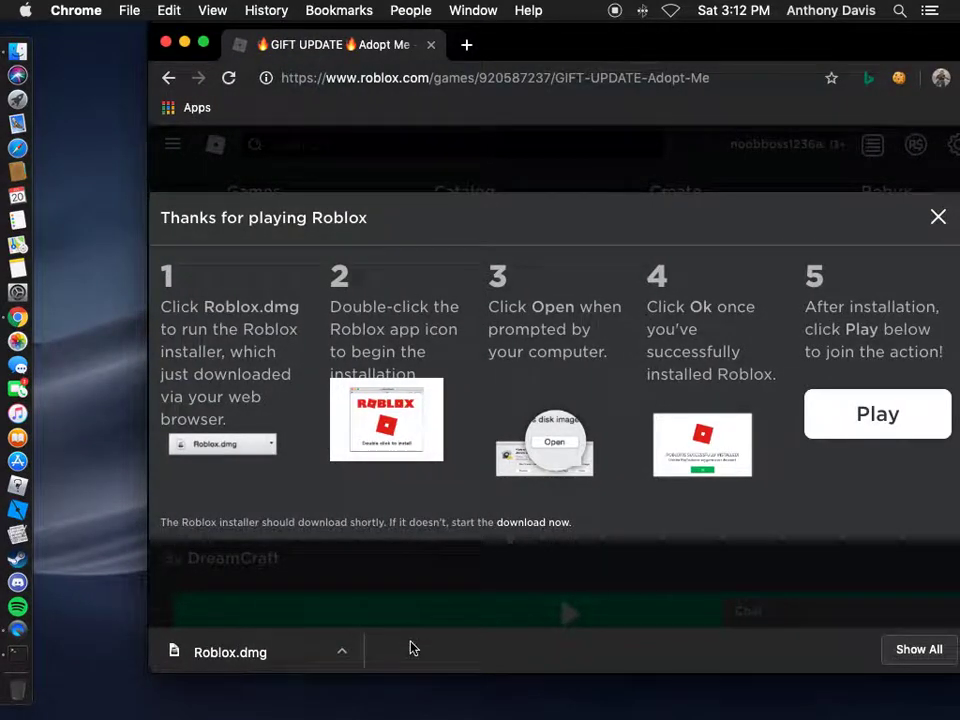
pyautogui.click(343, 655)
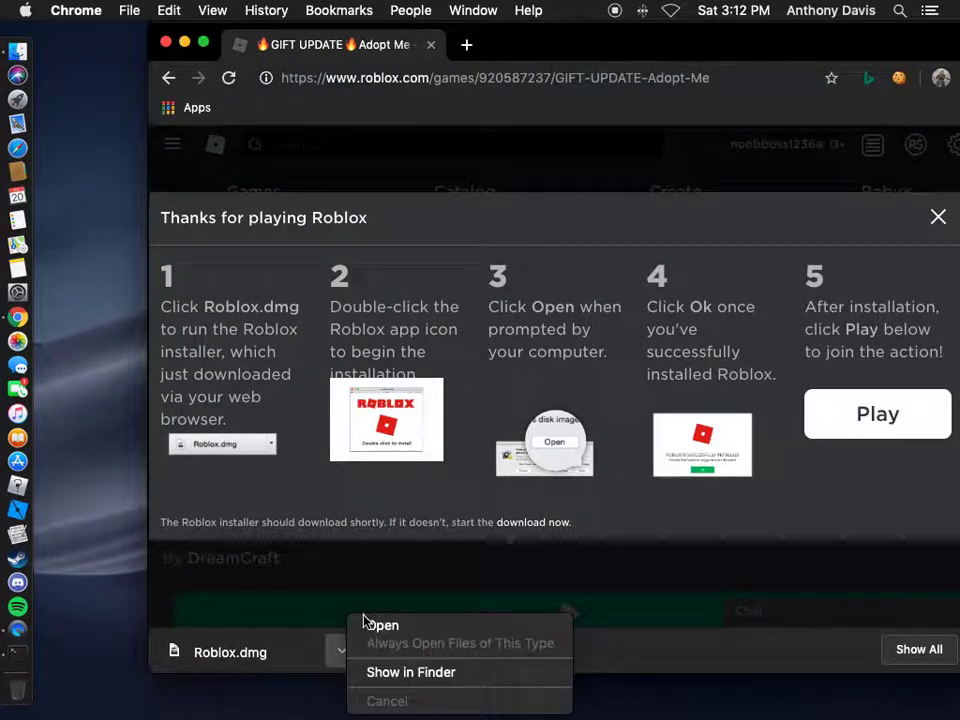
pyautogui.click(370, 625)
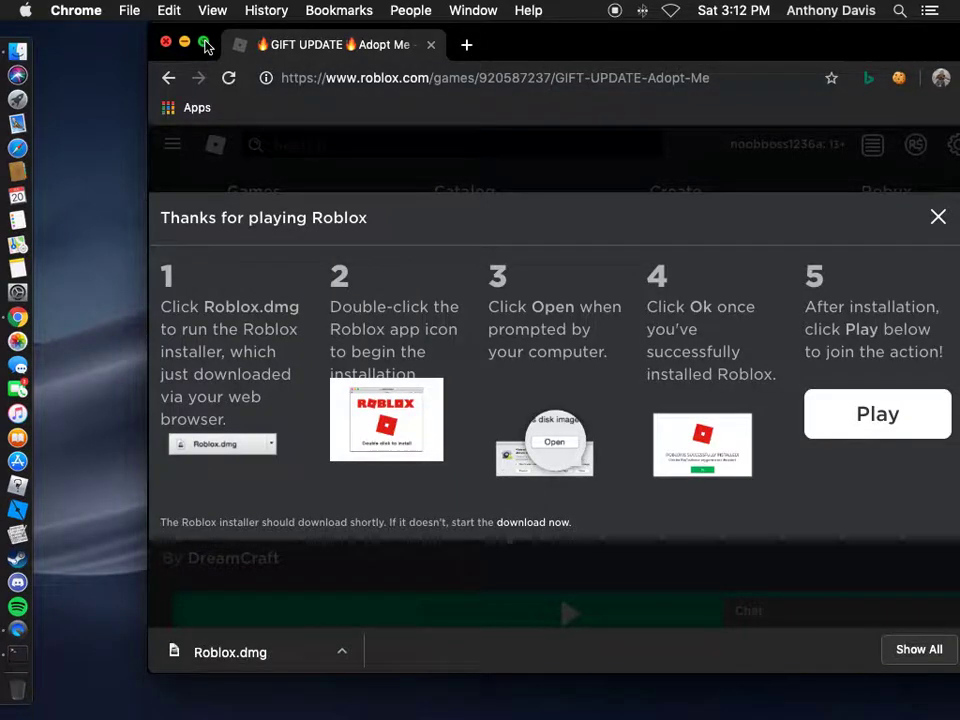
pyautogui.moveTo(690, 290); pyautogui.dragTo(218, 112)
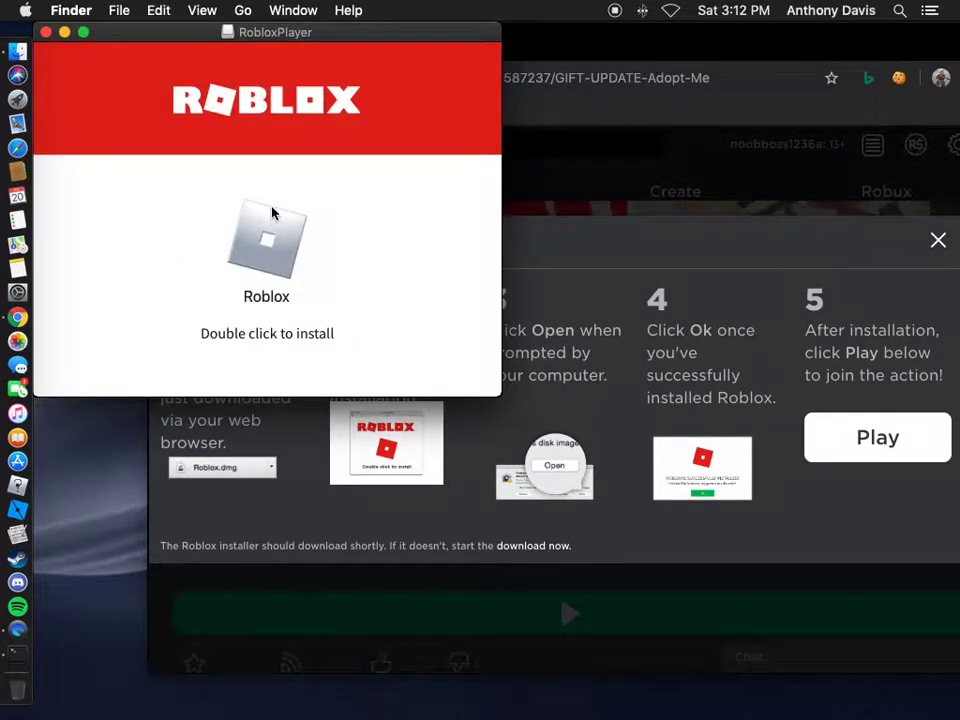
# Minimise Chrome, reposition the RobloxPlayer window and place the Games drive beside Macintosh HD on the desktop.
pyautogui.click(531, 51)
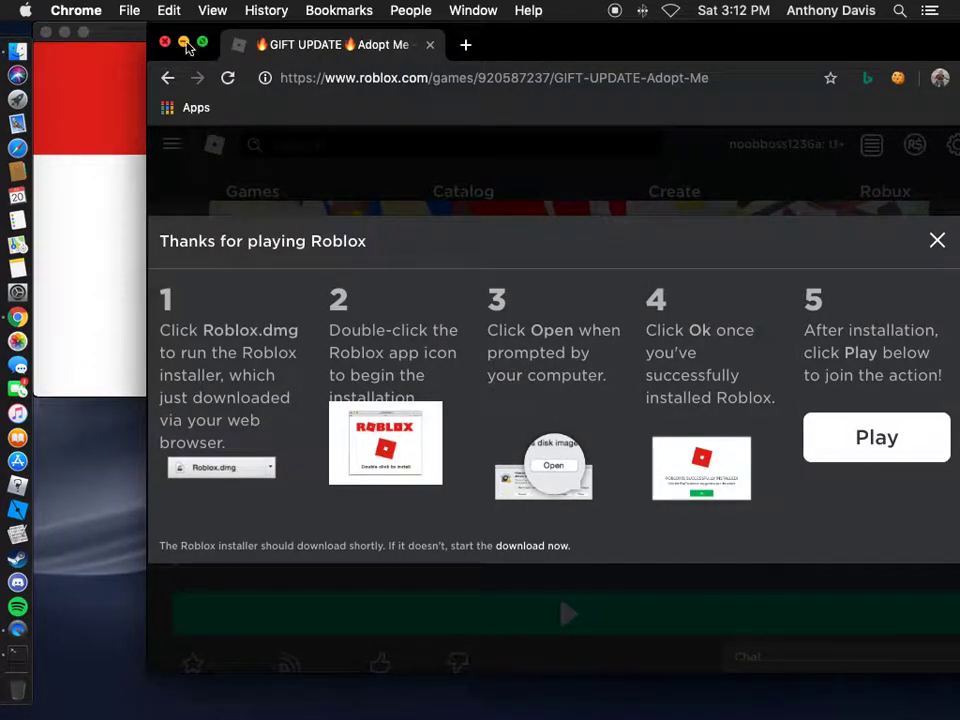
pyautogui.click(180, 53)
pyautogui.moveTo(184, 36); pyautogui.dragTo(661, 230)
pyautogui.moveTo(744, 442); pyautogui.dragTo(727, 415)
pyautogui.moveTo(602, 233); pyautogui.dragTo(417, 271)
pyautogui.moveTo(484, 257); pyautogui.dragTo(475, 292)
pyautogui.moveTo(576, 190); pyautogui.dragTo(589, 167)
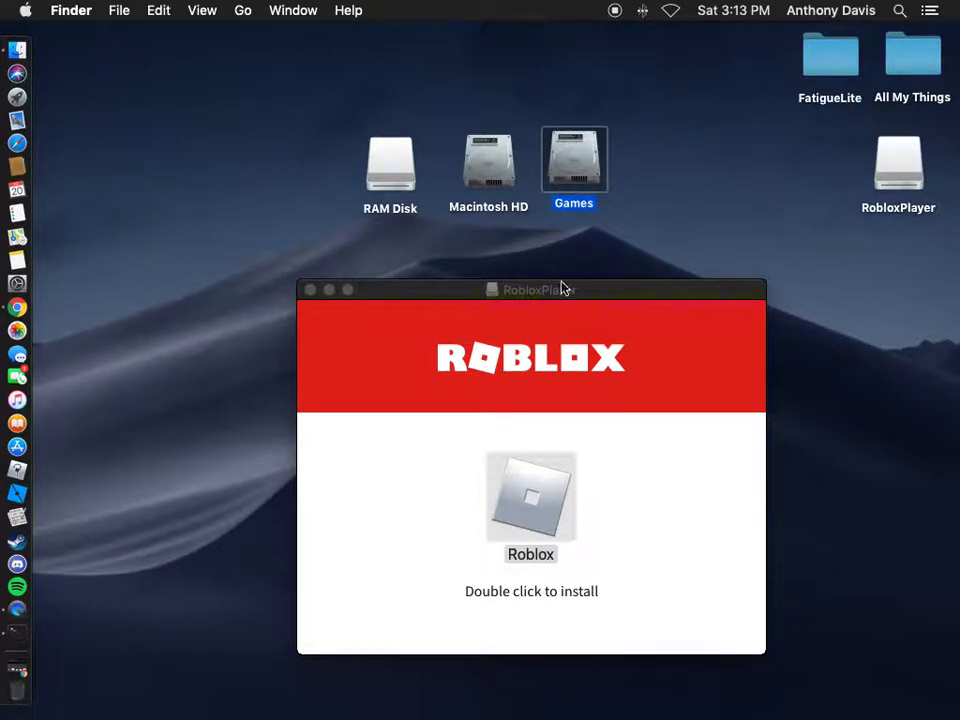
pyautogui.moveTo(578, 178)
pyautogui.mouseDown()
pyautogui.moveTo(639, 189)
pyautogui.moveTo(568, 181)
pyautogui.moveTo(679, 178)
pyautogui.moveTo(590, 178)
pyautogui.moveTo(638, 192)
pyautogui.moveTo(576, 190)
pyautogui.mouseUp()
pyautogui.moveTo(545, 490)
pyautogui.mouseDown()
pyautogui.moveTo(394, 167)
pyautogui.moveTo(506, 325)
pyautogui.moveTo(405, 168)
pyautogui.moveTo(463, 258)
pyautogui.moveTo(544, 469)
pyautogui.moveTo(392, 178)
pyautogui.moveTo(534, 426)
pyautogui.moveTo(549, 499)
pyautogui.mouseUp()
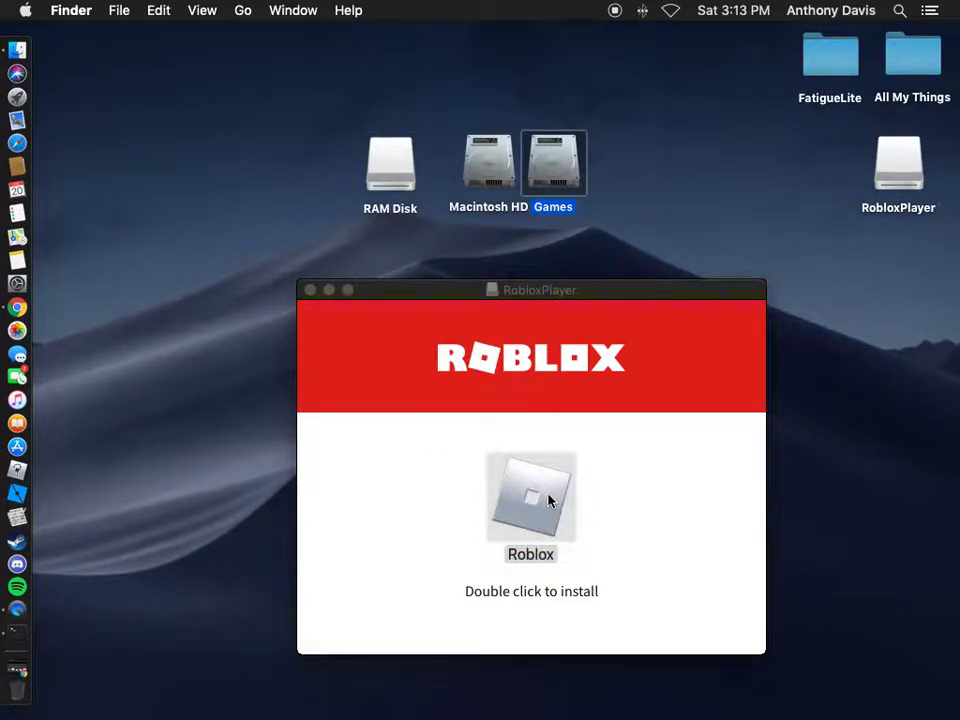
# Look inside the Games drive, then copy the Roblox app from the installer window onto the RAM Disk drive.
pyautogui.doubleClick(553, 147)
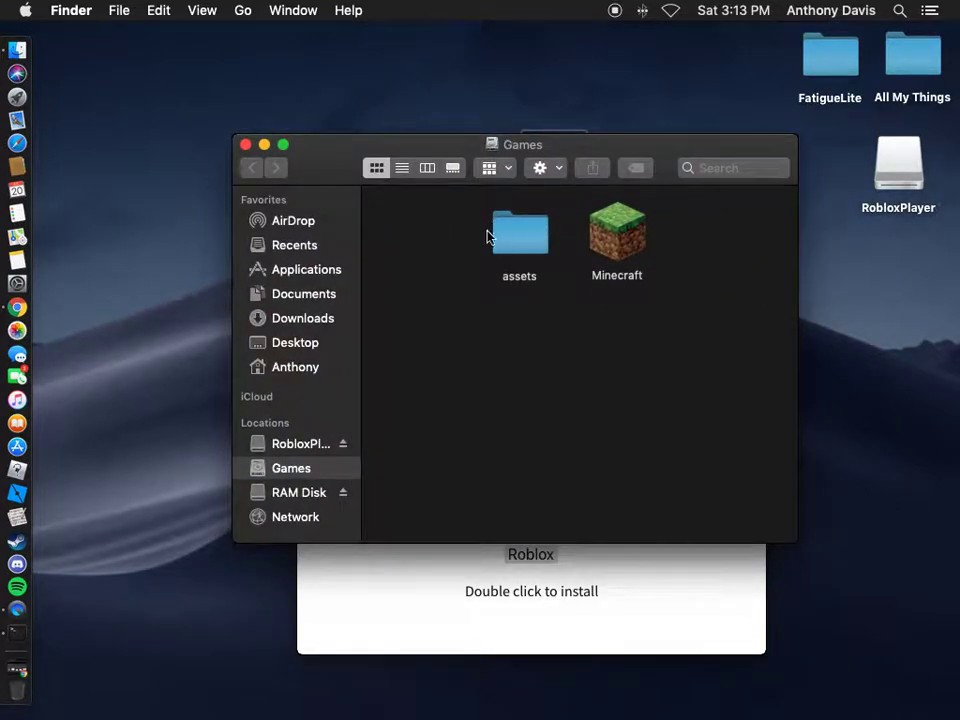
pyautogui.click(245, 145)
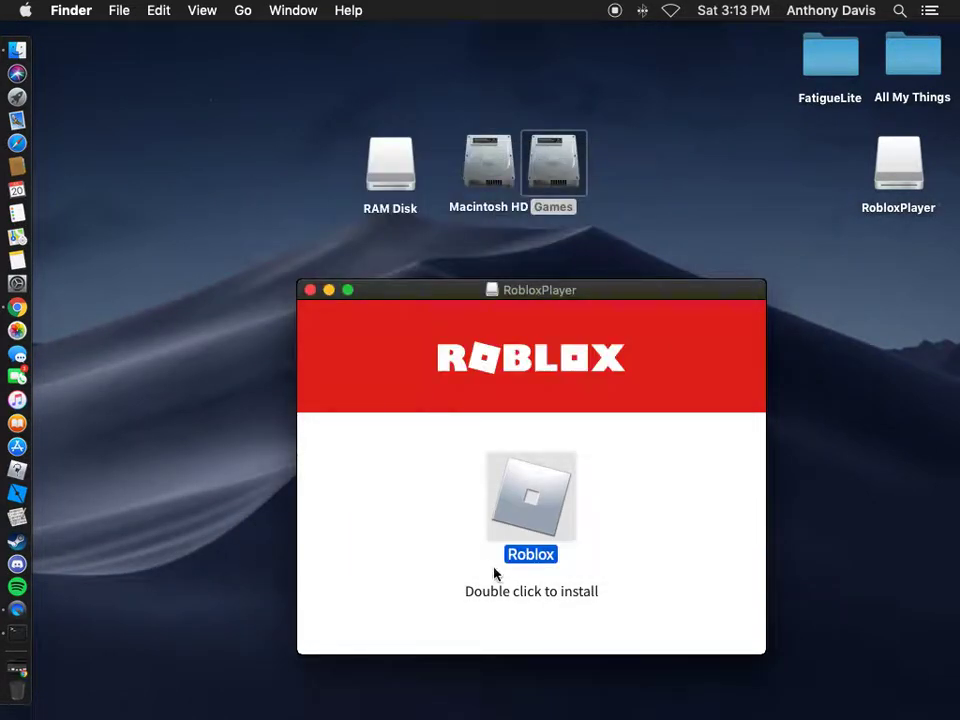
pyautogui.click(598, 246)
pyautogui.moveTo(531, 508); pyautogui.dragTo(386, 170)
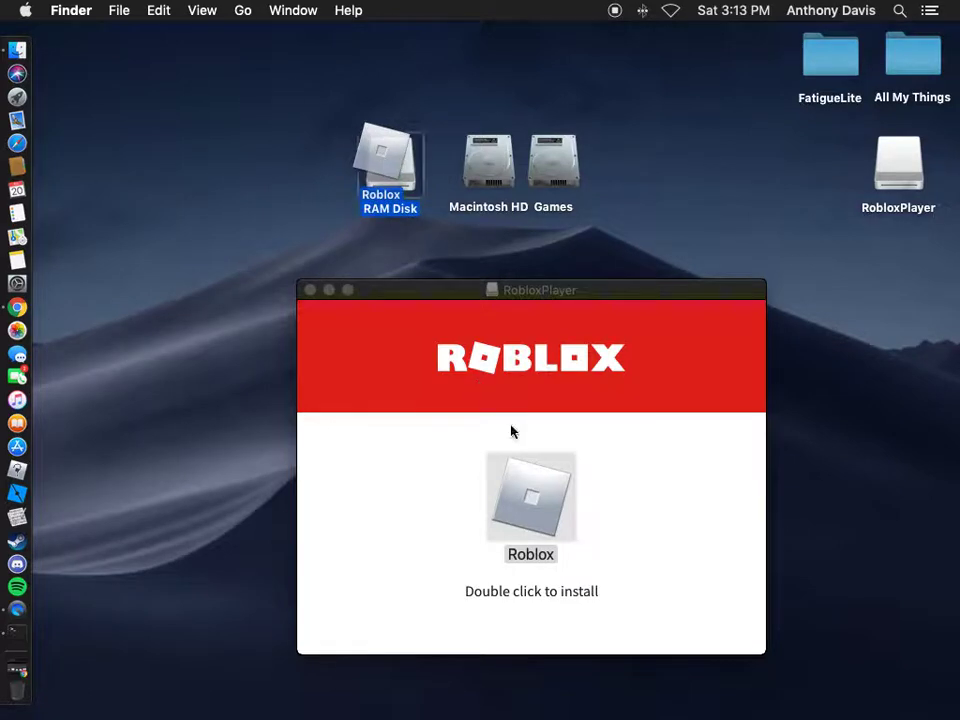
pyautogui.click(310, 290)
# Open the RAM Disk drive and launch the copied Roblox app, allowing the downloaded application to open.
pyautogui.doubleClick(399, 169)
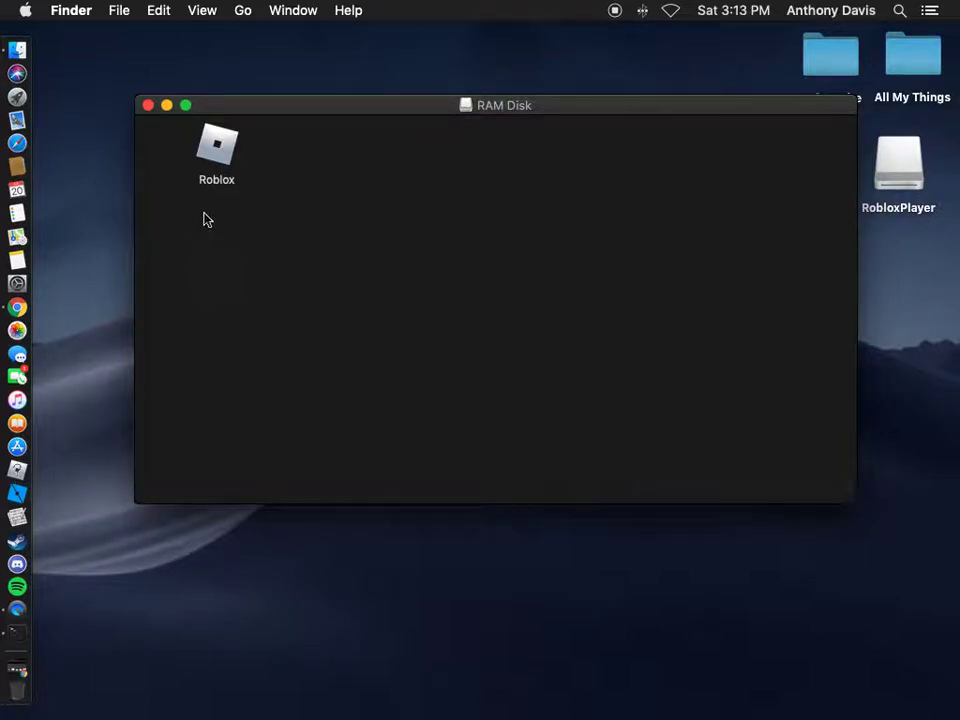
pyautogui.click(226, 154)
pyautogui.press('super+o')
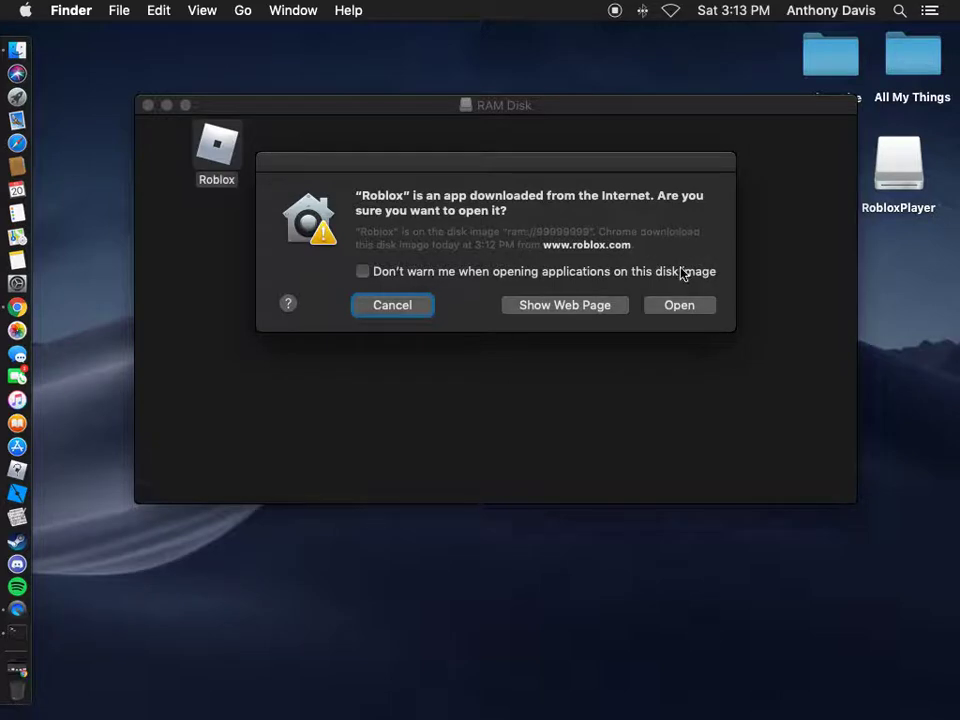
pyautogui.click(676, 306)
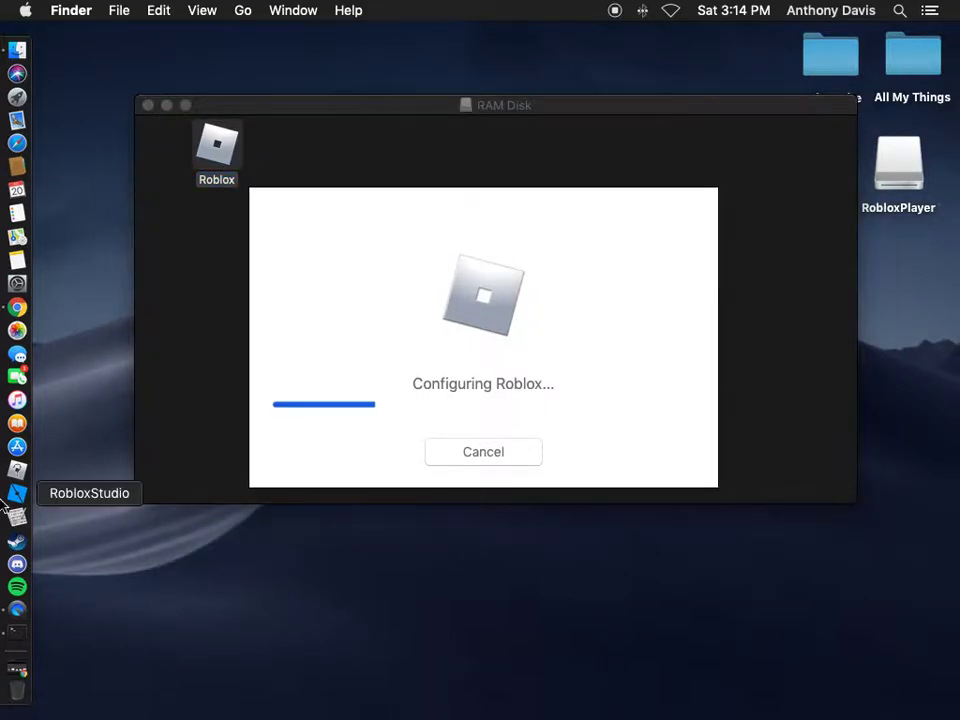
# Remove the old Roblox and RobloxStudio icons from the Dock.
pyautogui.moveTo(17, 470); pyautogui.dragTo(100, 478)
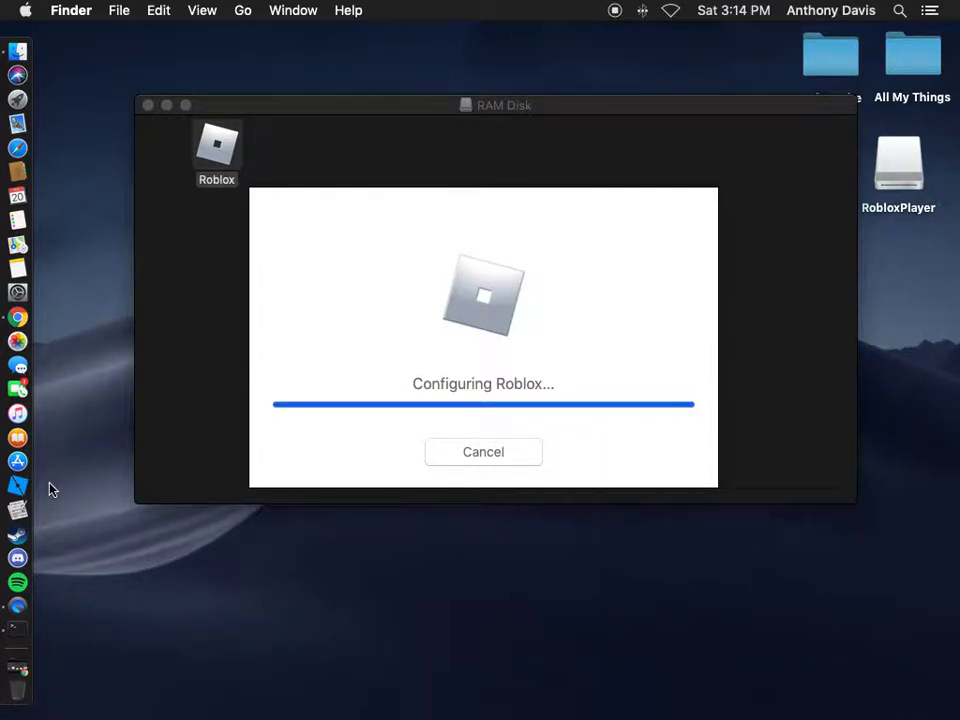
pyautogui.moveTo(17, 486); pyautogui.dragTo(110, 484)
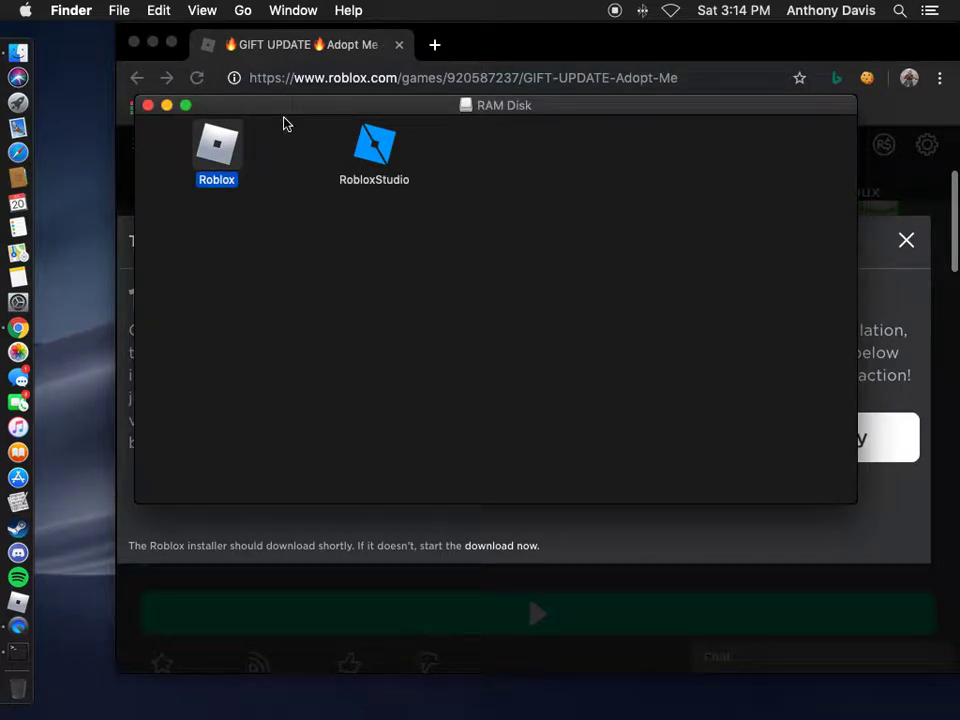
# Minimise Chrome and reposition the RAM Disk window while checking its Roblox and RobloxStudio apps.
pyautogui.click(152, 44)
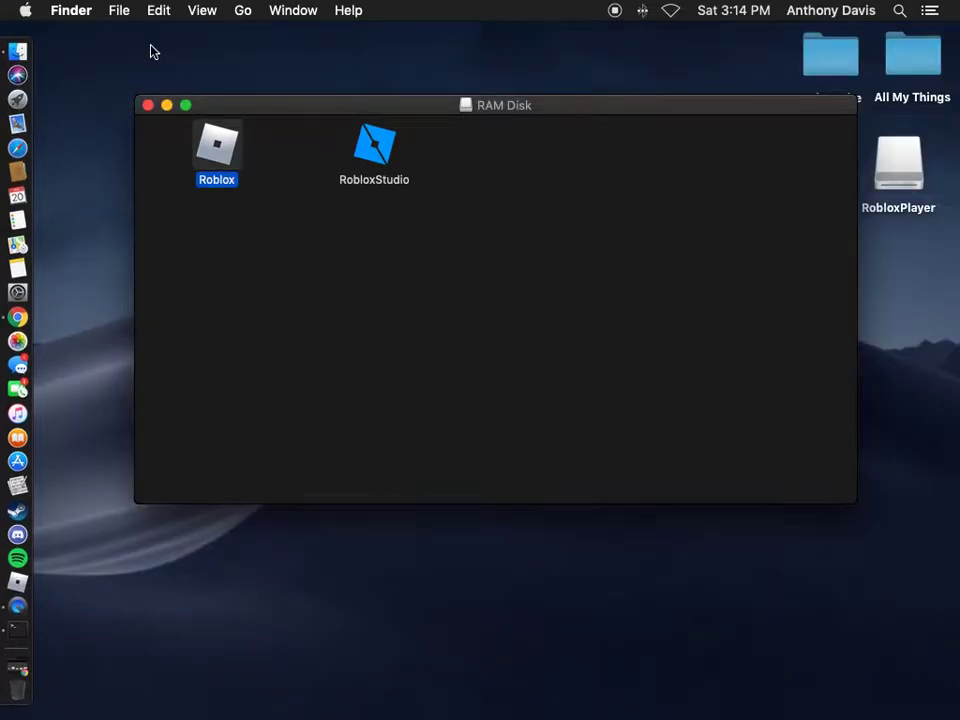
pyautogui.moveTo(321, 108); pyautogui.dragTo(322, 201)
pyautogui.click(392, 254)
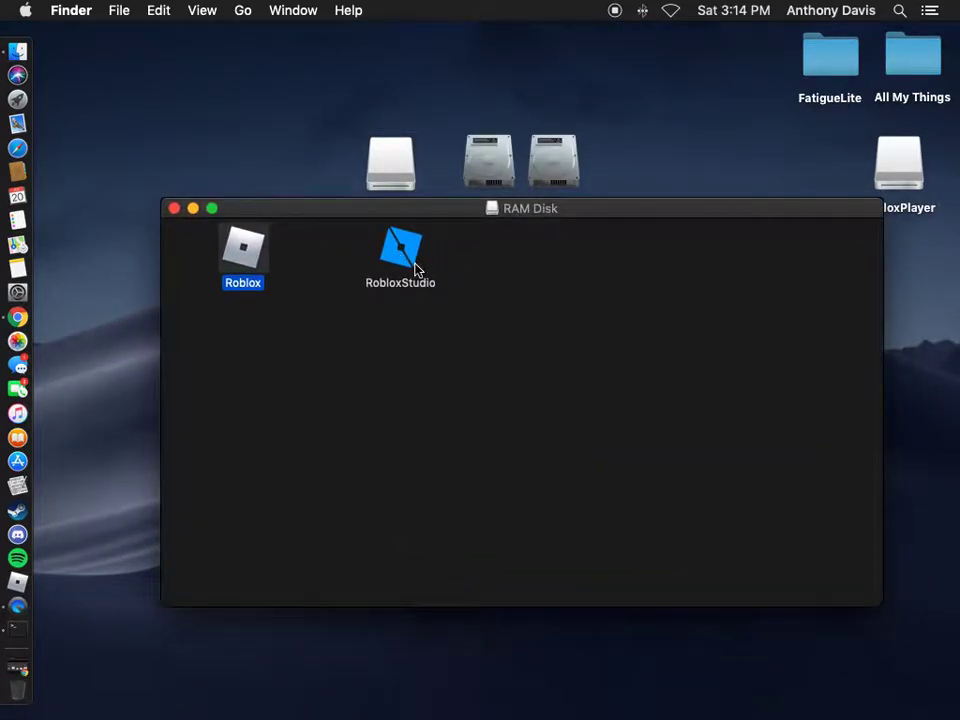
pyautogui.click(279, 229)
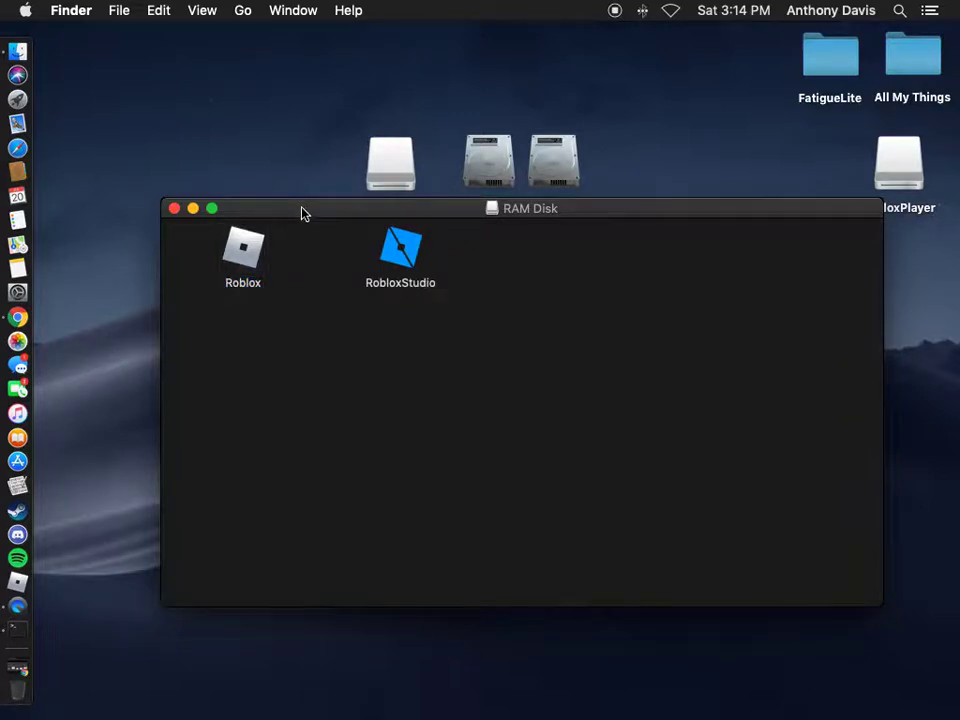
pyautogui.moveTo(300, 214); pyautogui.dragTo(296, 108)
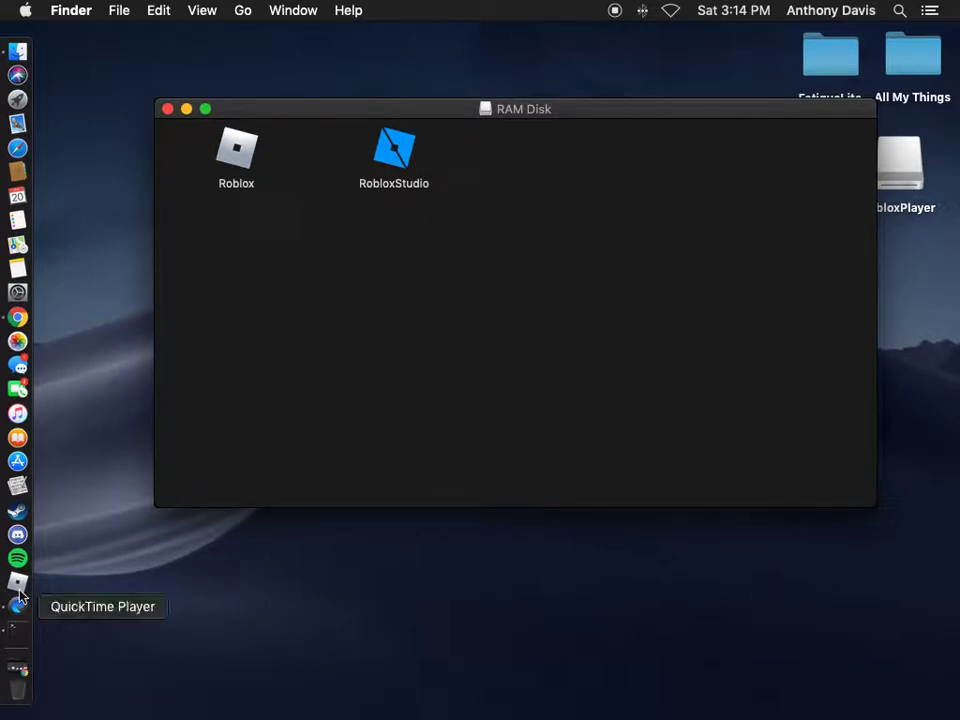
# Move Roblox below the App Store in the Dock and add RobloxStudio from RAM Disk beneath it.
pyautogui.moveTo(18, 560); pyautogui.dragTo(19, 487)
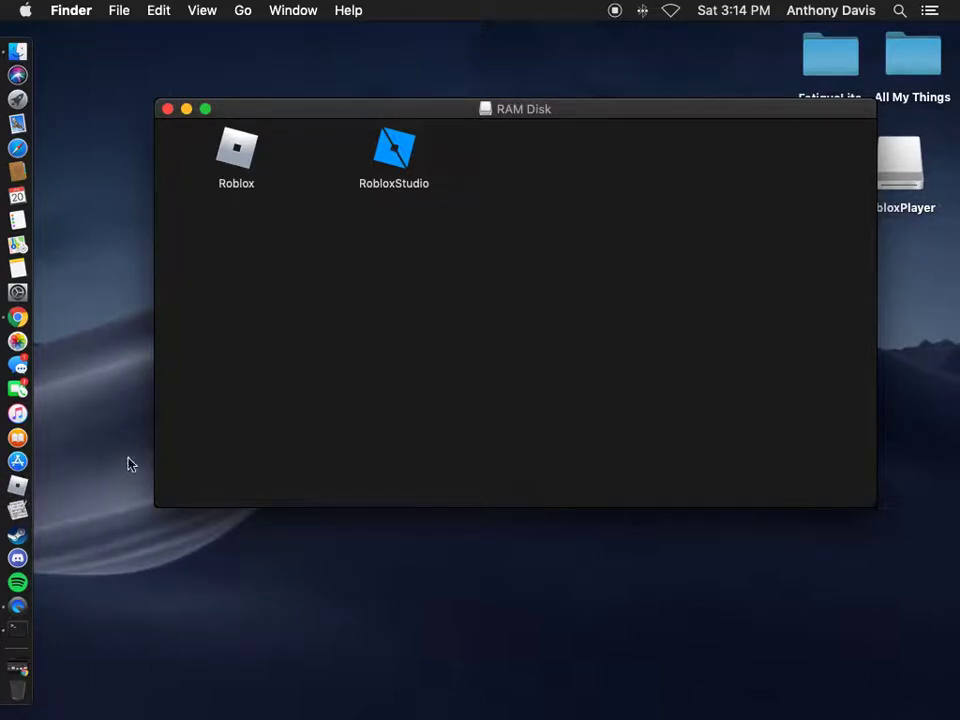
pyautogui.moveTo(398, 155); pyautogui.dragTo(15, 495)
pyautogui.click(367, 422)
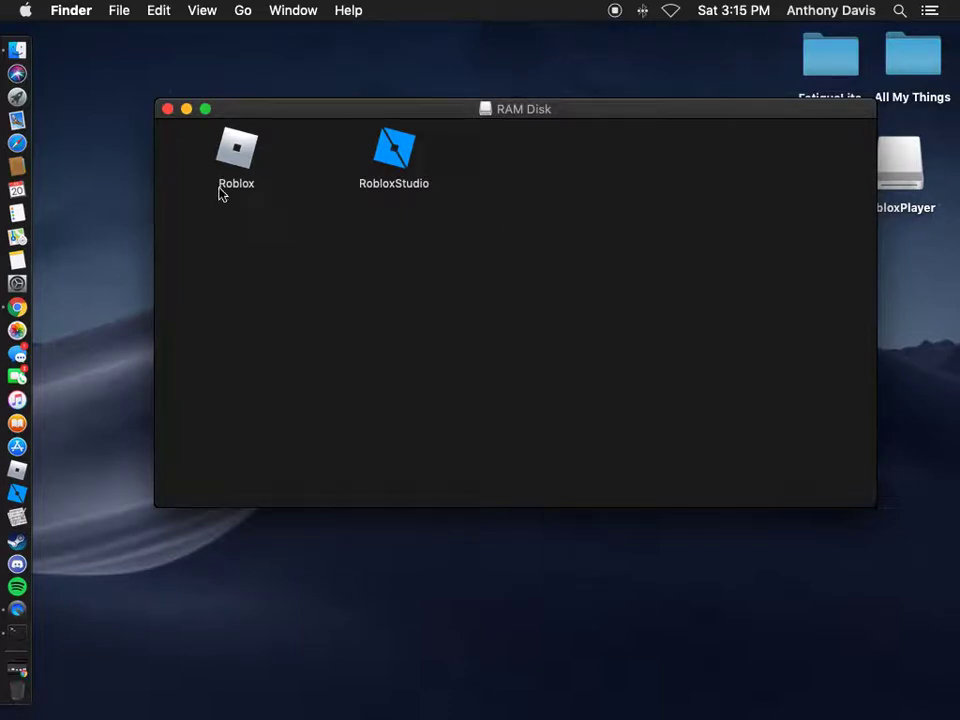
# Show the package contents of the Roblox app on the RobloxPlayer disk and open its Contents folder.
pyautogui.click(17, 684)
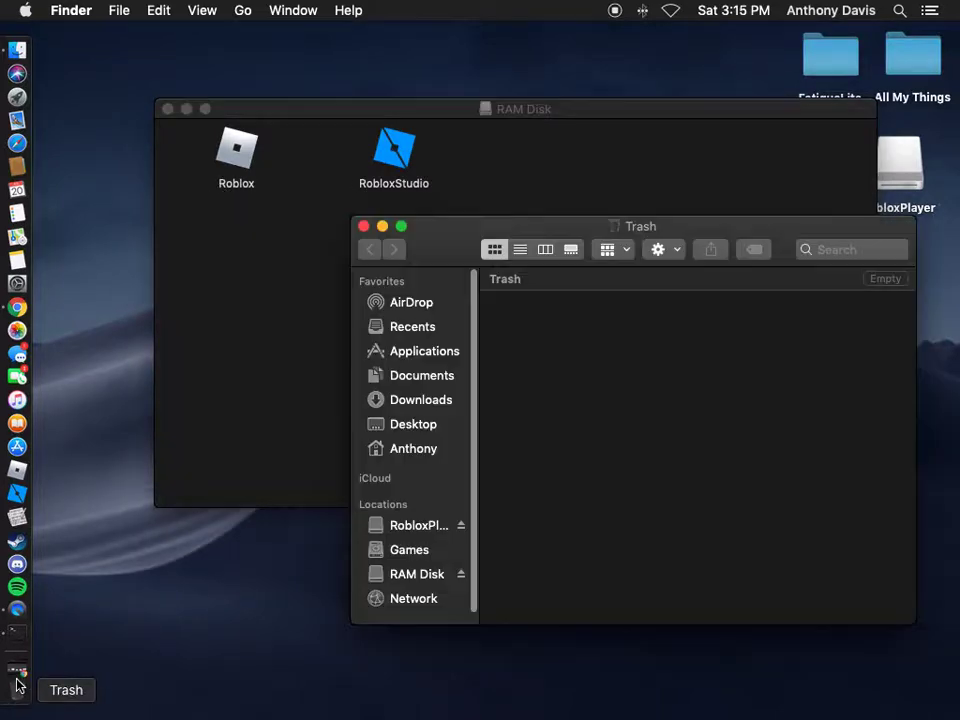
pyautogui.click(428, 527)
pyautogui.rightClick(724, 477)
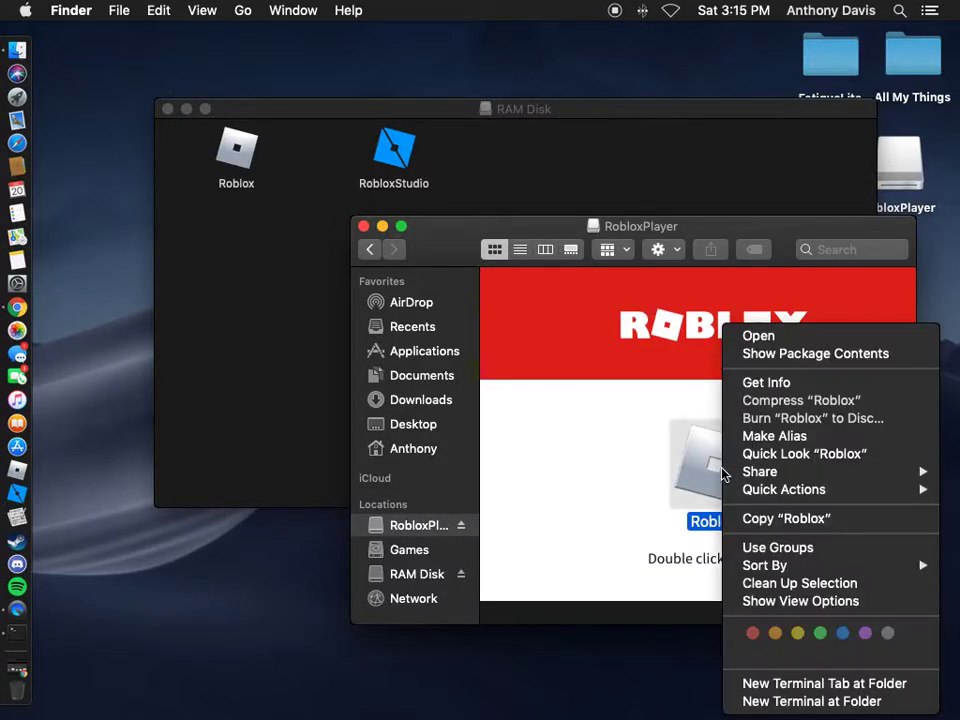
pyautogui.click(770, 354)
pyautogui.click(550, 318)
pyautogui.doubleClick(550, 318)
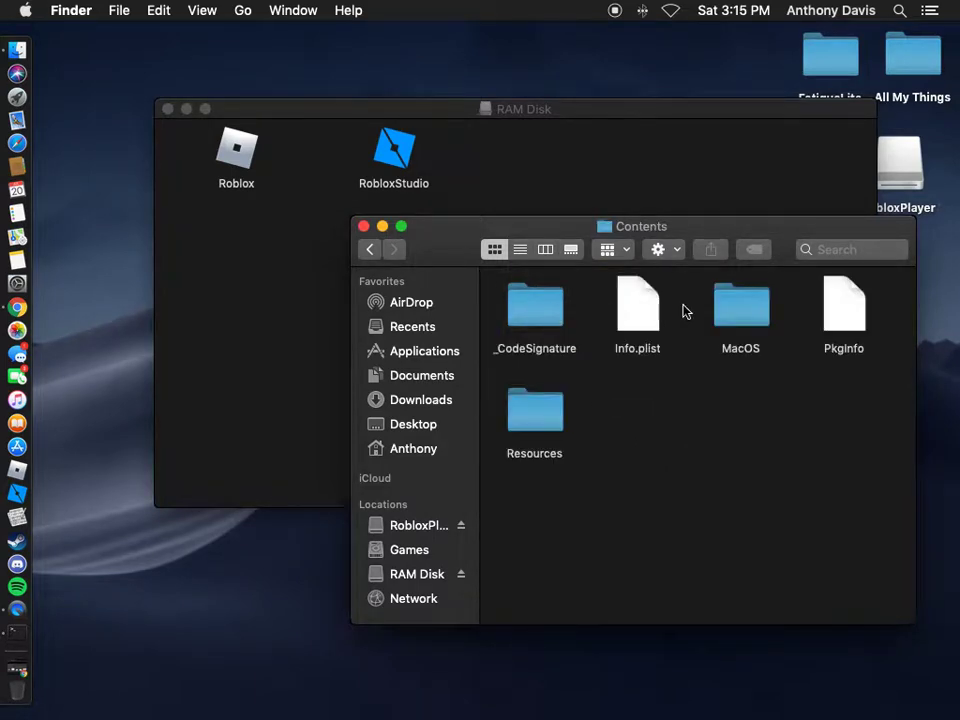
# Look through the MacOS, ssl, _CodeSignature and Resources folders inside the Roblox package.
pyautogui.doubleClick(739, 306)
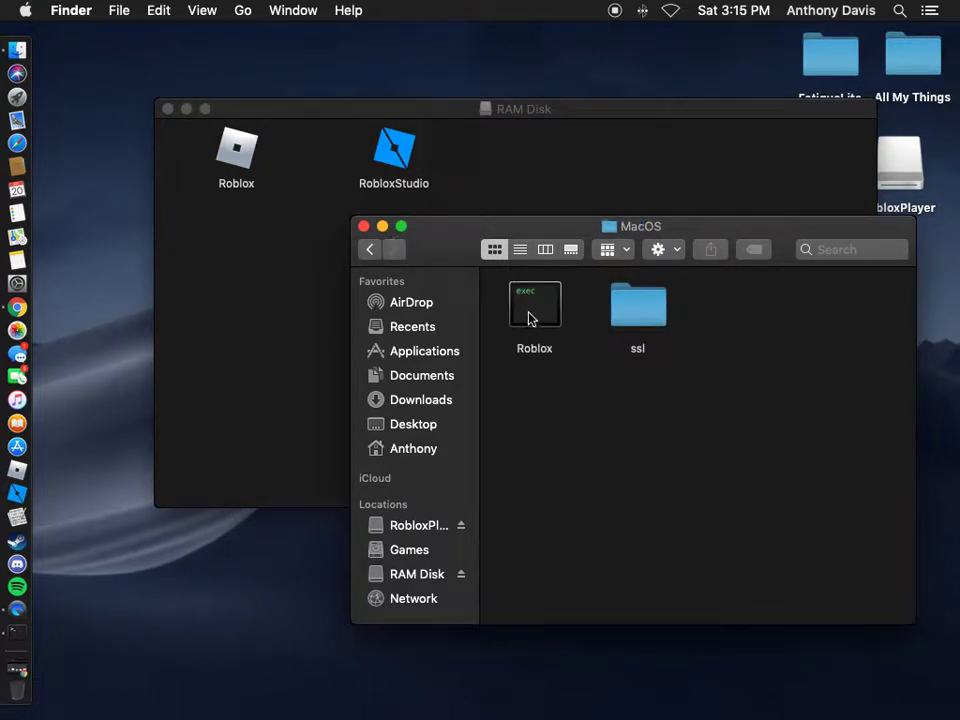
pyautogui.doubleClick(657, 325)
pyautogui.click(373, 251)
pyautogui.click(373, 251)
pyautogui.doubleClick(549, 300)
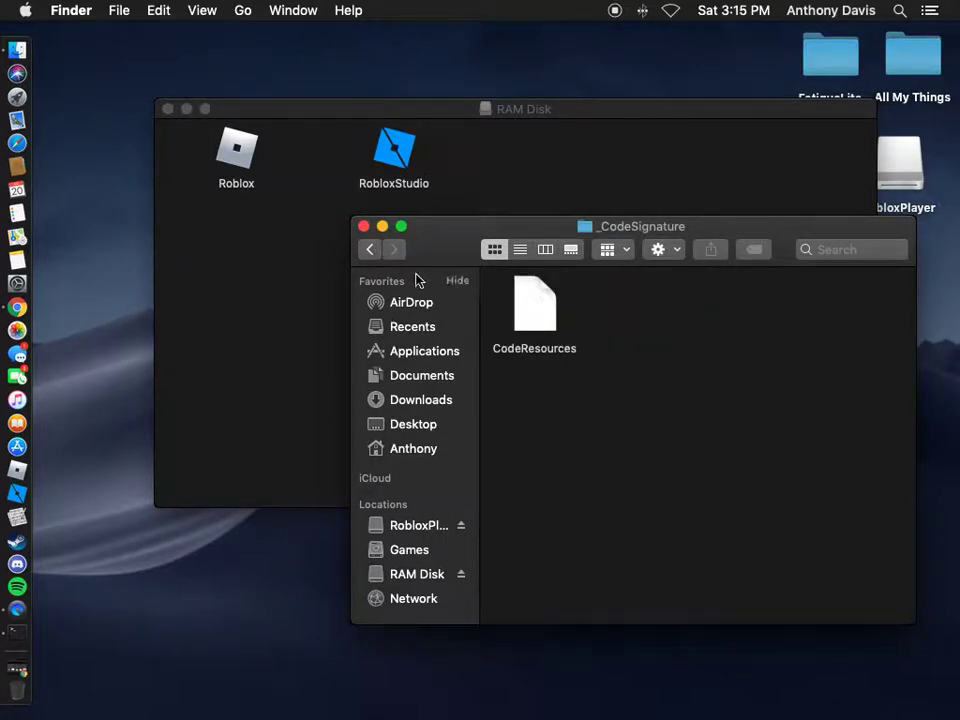
pyautogui.click(372, 251)
pyautogui.doubleClick(534, 420)
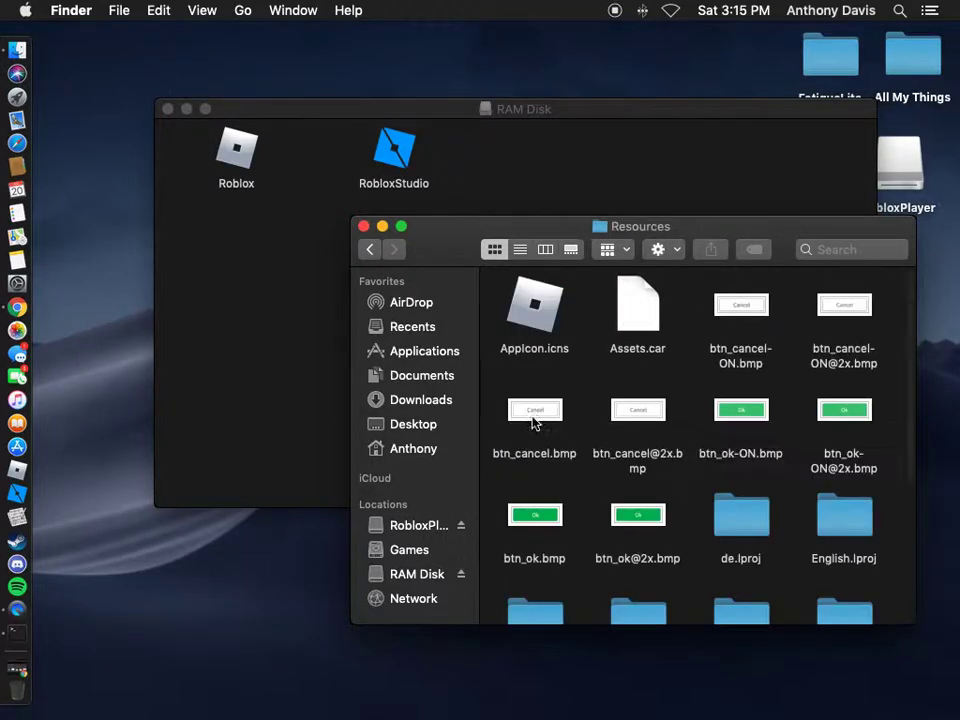
pyautogui.scroll(-10, 570, 386)
pyautogui.scroll(10, 570, 386)
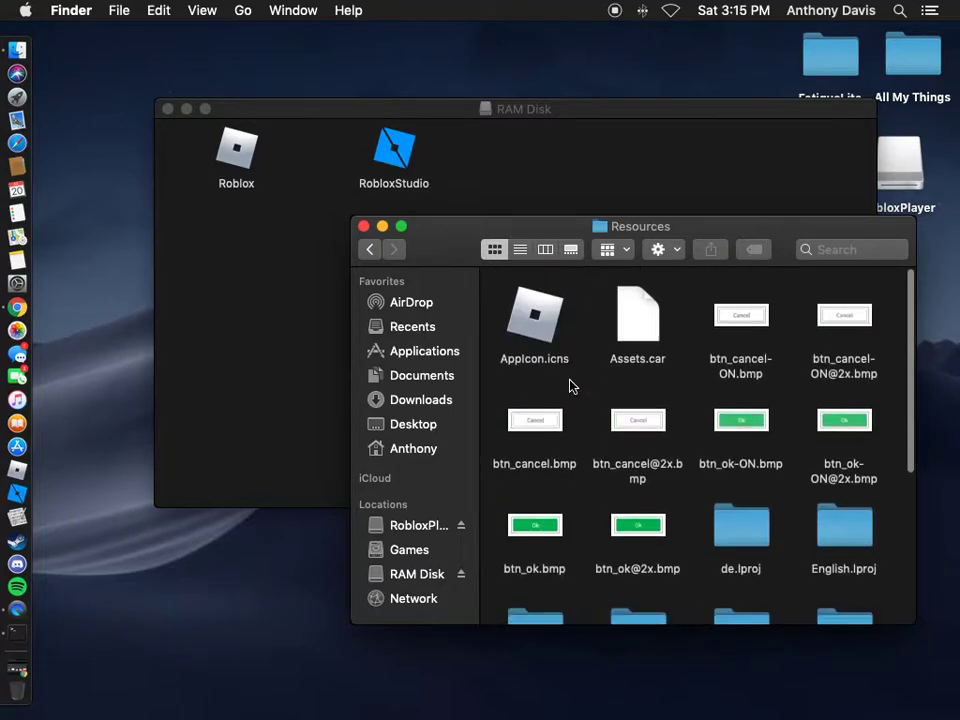
pyautogui.scroll(-10, 570, 386)
pyautogui.scroll(1, 570, 386)
pyautogui.click(369, 251)
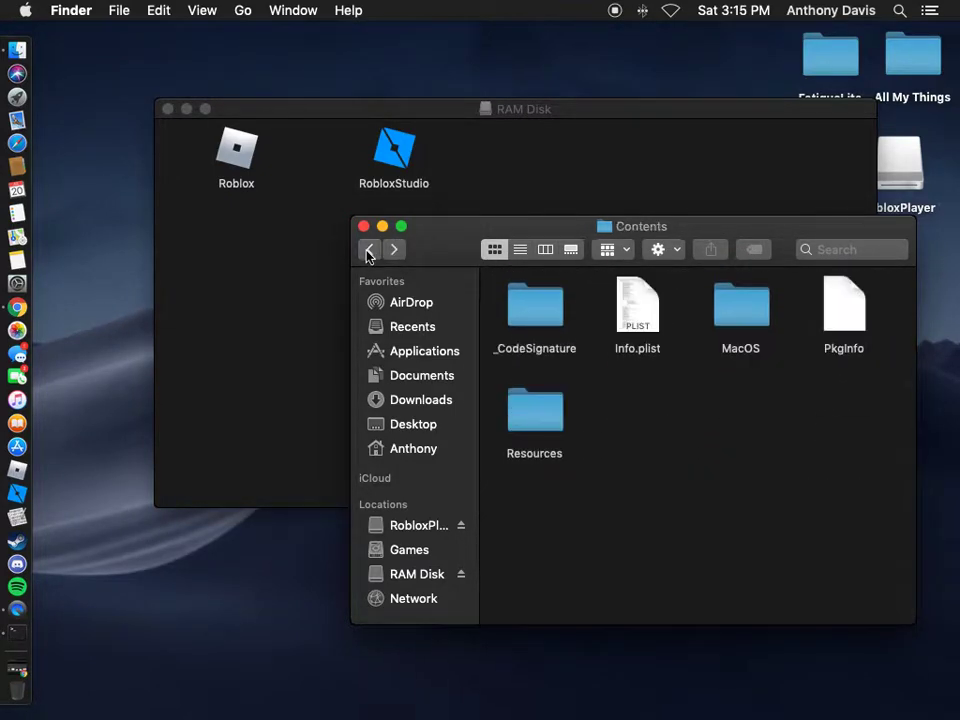
# Go back from the Contents folder to the RobloxPlayer disk and close its window.
pyautogui.click(368, 251)
pyautogui.click(368, 251)
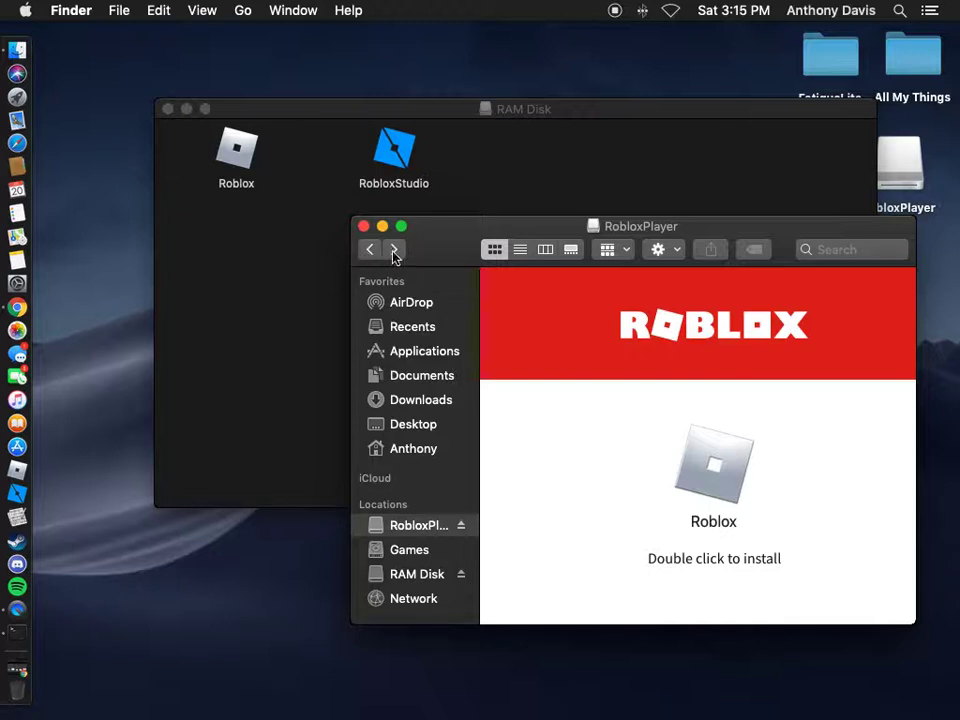
pyautogui.press('super+w')
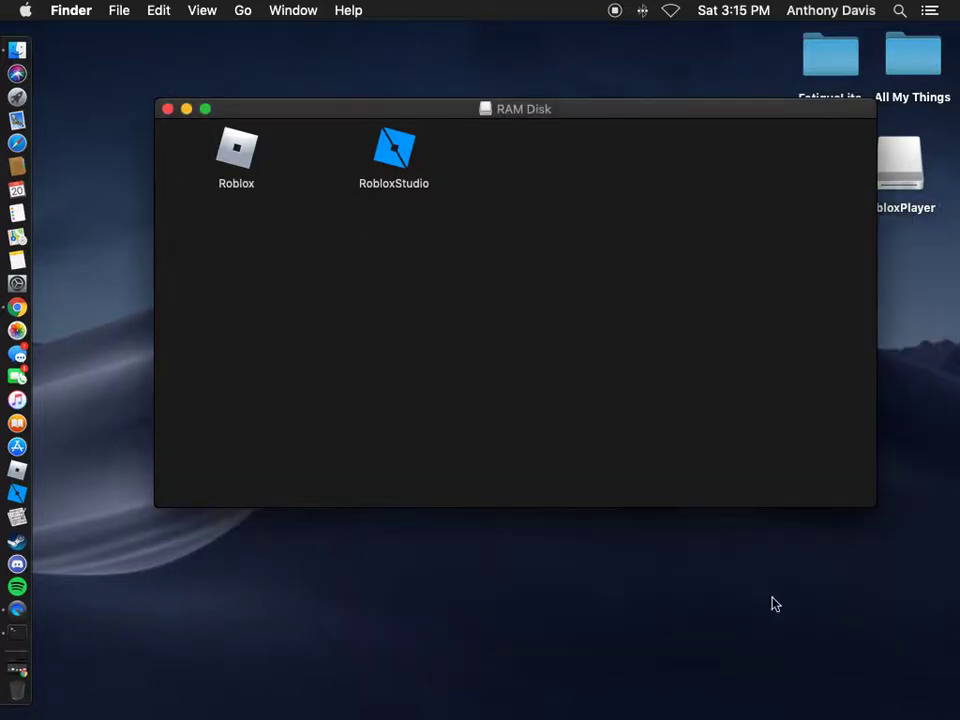
# Launch Roblox from its Dock shortcut.
pyautogui.click(17, 472)
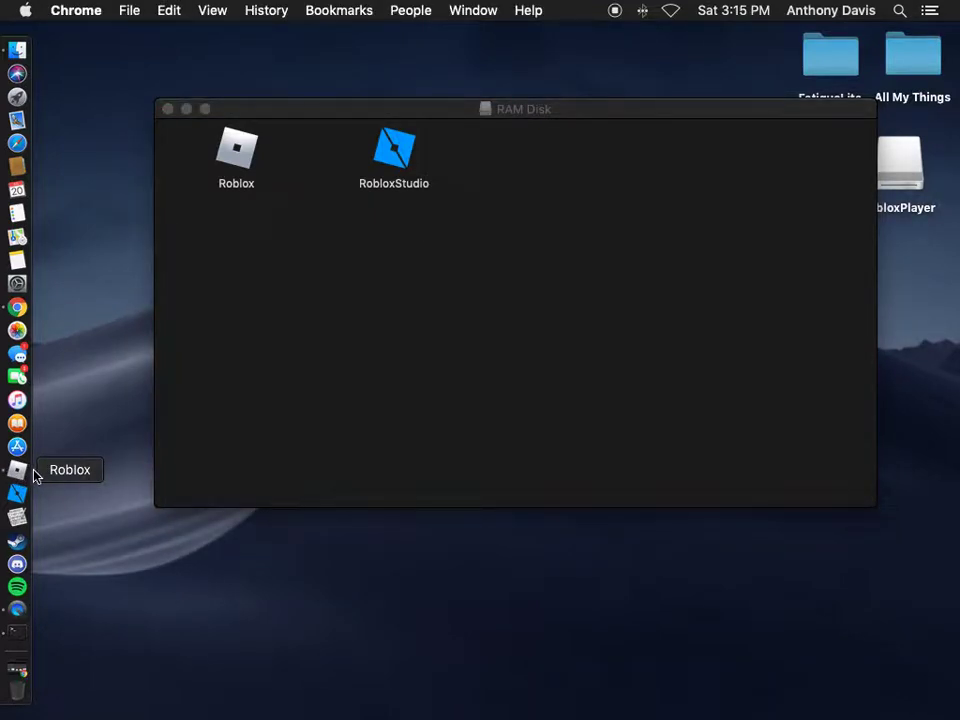
pyautogui.rightClick(26, 477)
pyautogui.click(99, 484)
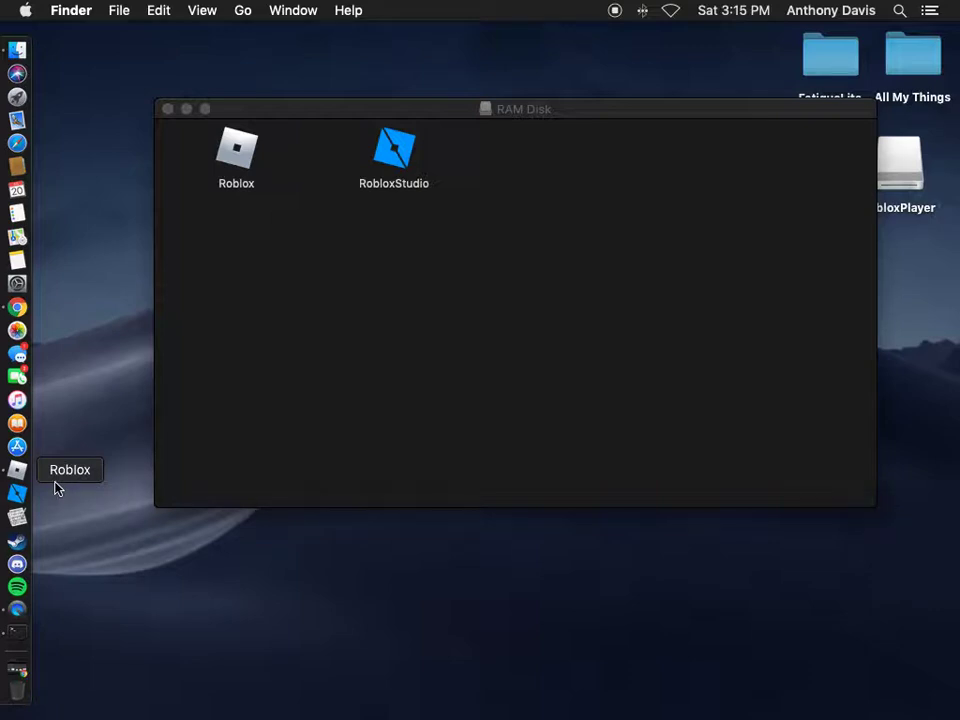
pyautogui.rightClick(17, 472)
pyautogui.click(58, 485)
# Show the Dock's Roblox shortcut in Finder to check where the app is stored.
pyautogui.rightClick(20, 476)
pyautogui.moveTo(98, 435)
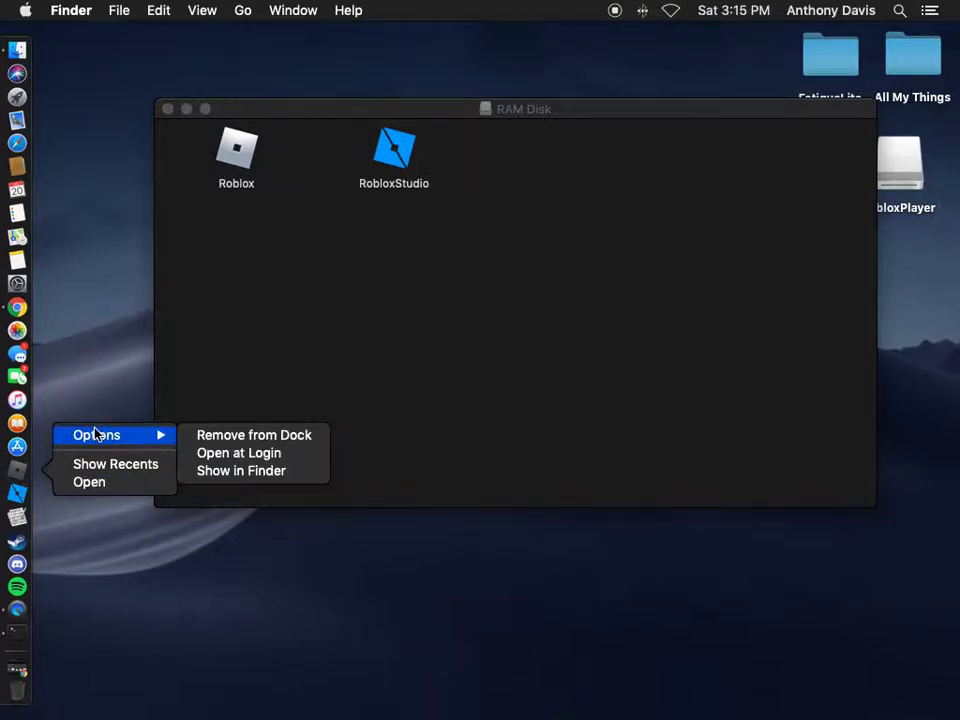
pyautogui.click(229, 472)
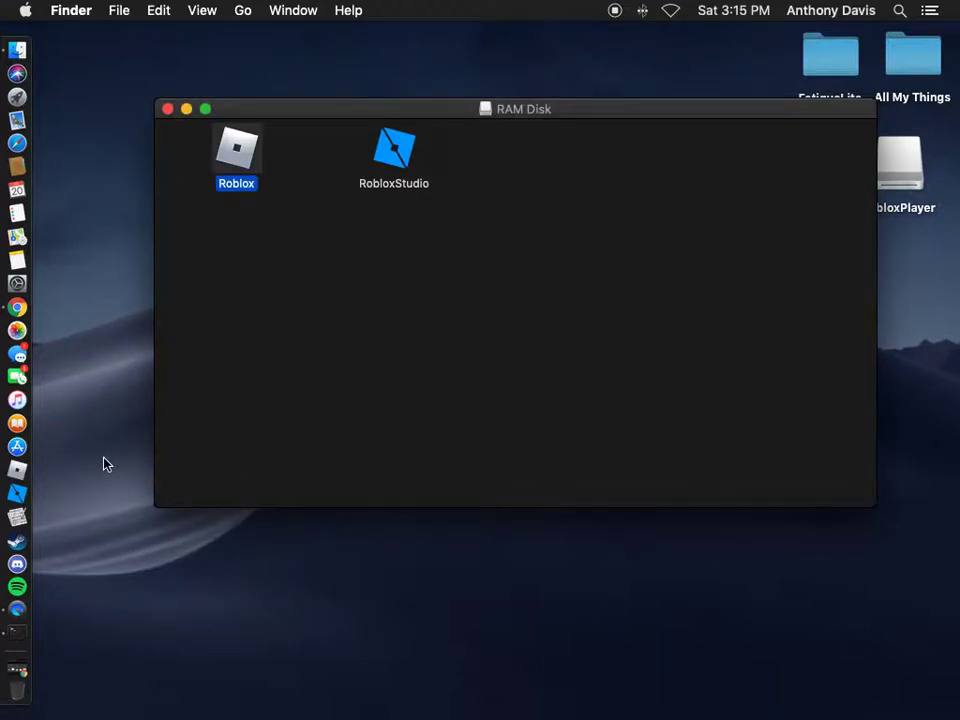
pyautogui.rightClick(17, 470)
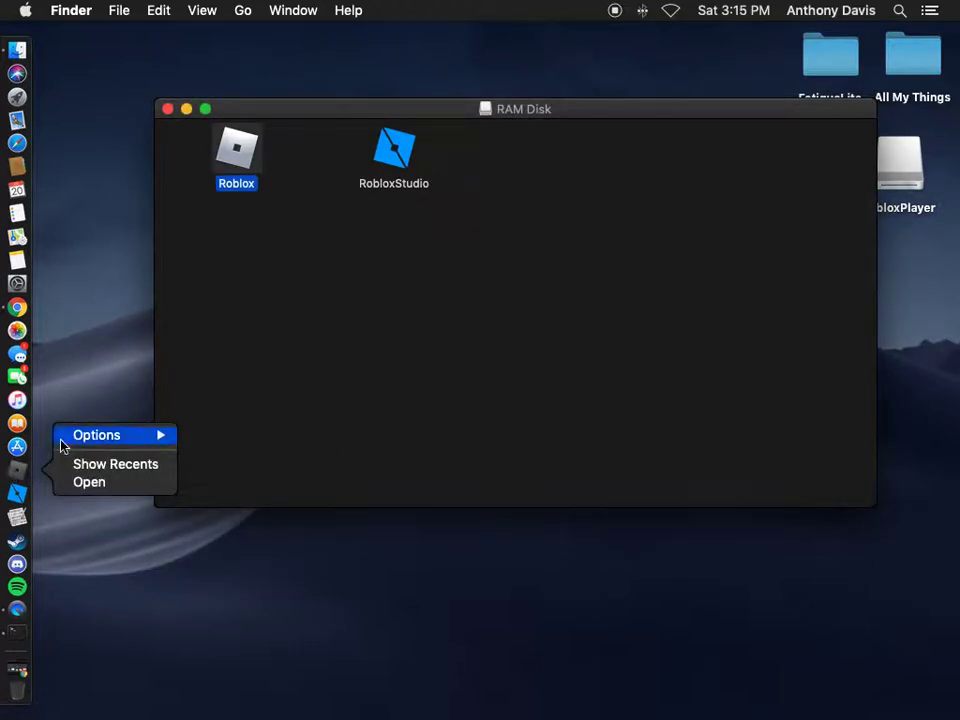
pyautogui.click(57, 535)
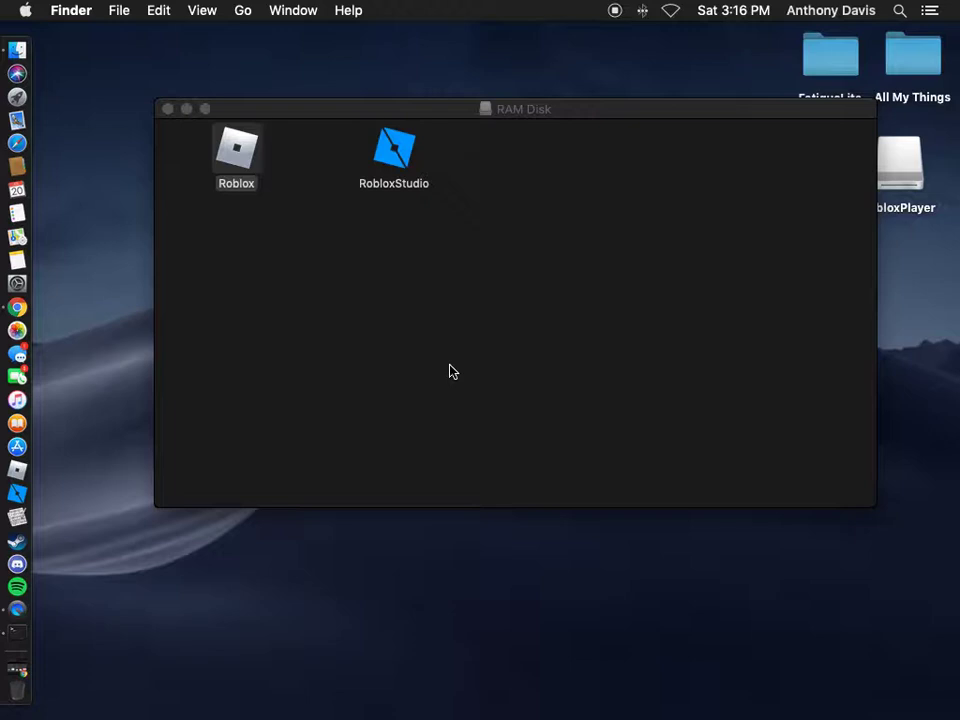
pyautogui.rightClick(18, 468)
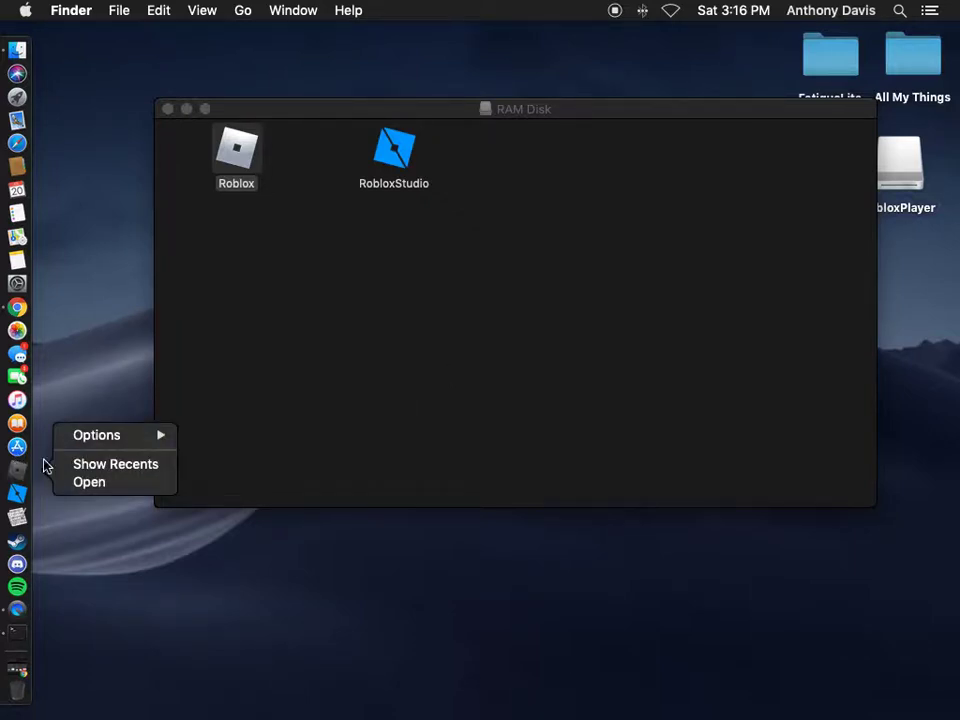
pyautogui.moveTo(90, 435)
pyautogui.click(255, 469)
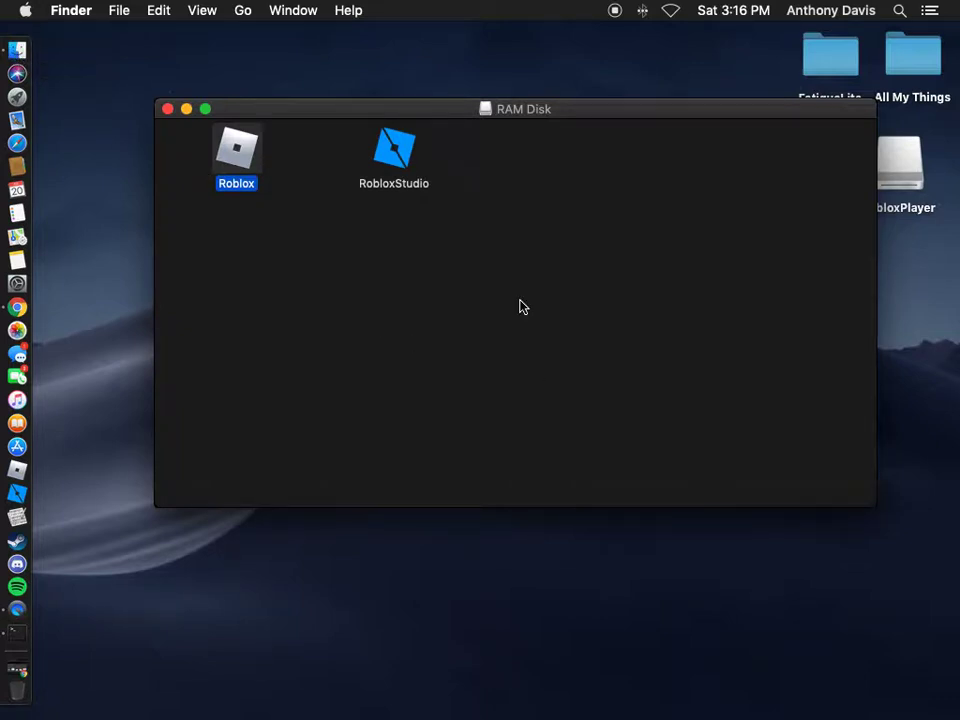
# Move the RAM Disk window lower on the desktop and look through the Applications folder for Roblox.
pyautogui.moveTo(390, 108); pyautogui.dragTo(405, 282)
pyautogui.moveTo(408, 338); pyautogui.dragTo(441, 289)
pyautogui.click(17, 690)
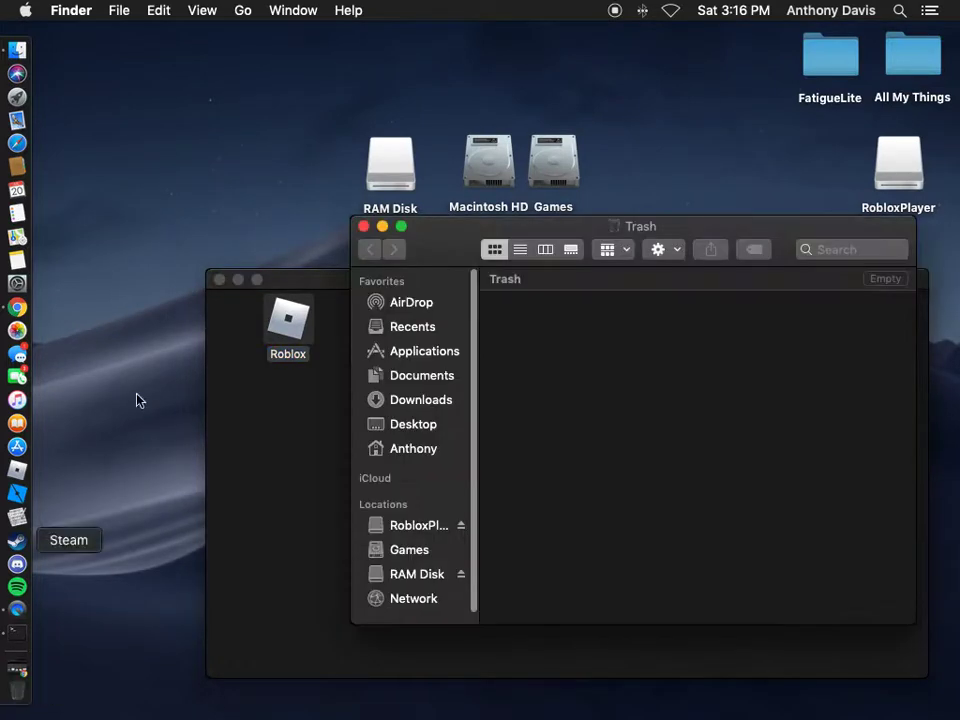
pyautogui.click(412, 353)
pyautogui.scroll(-15, 551, 472)
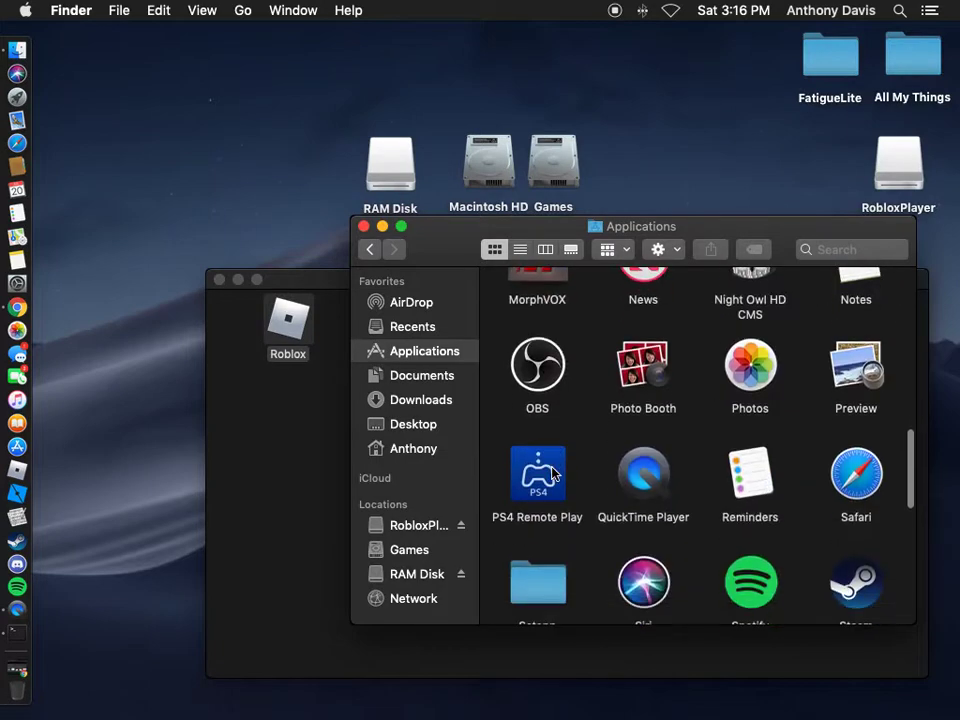
pyautogui.scroll(10, 551, 472)
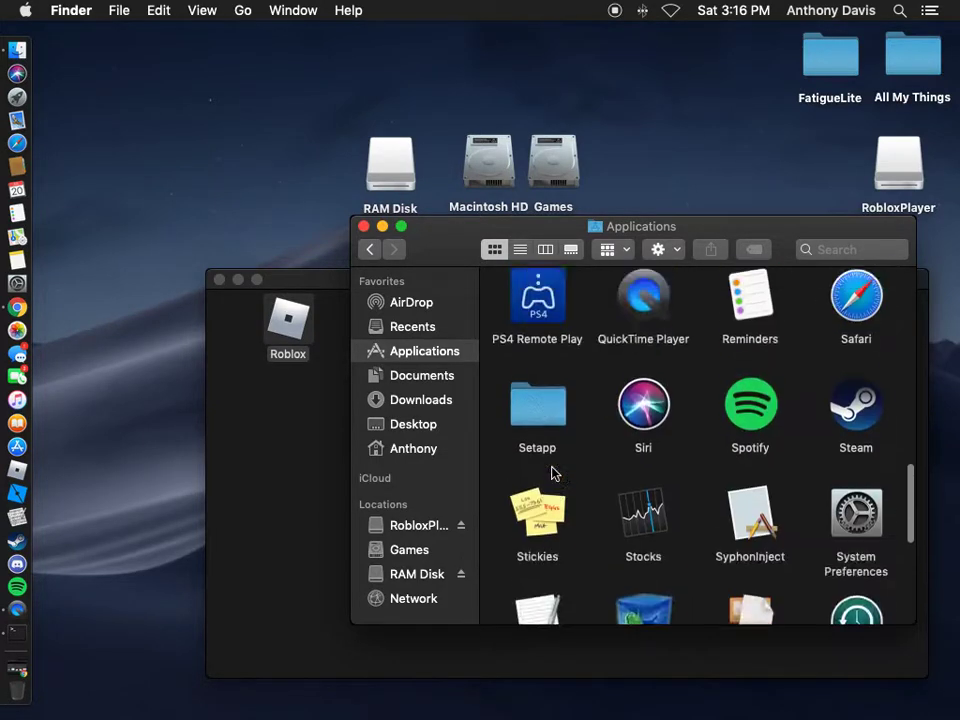
pyautogui.scroll(-5, 552, 472)
pyautogui.scroll(10, 553, 470)
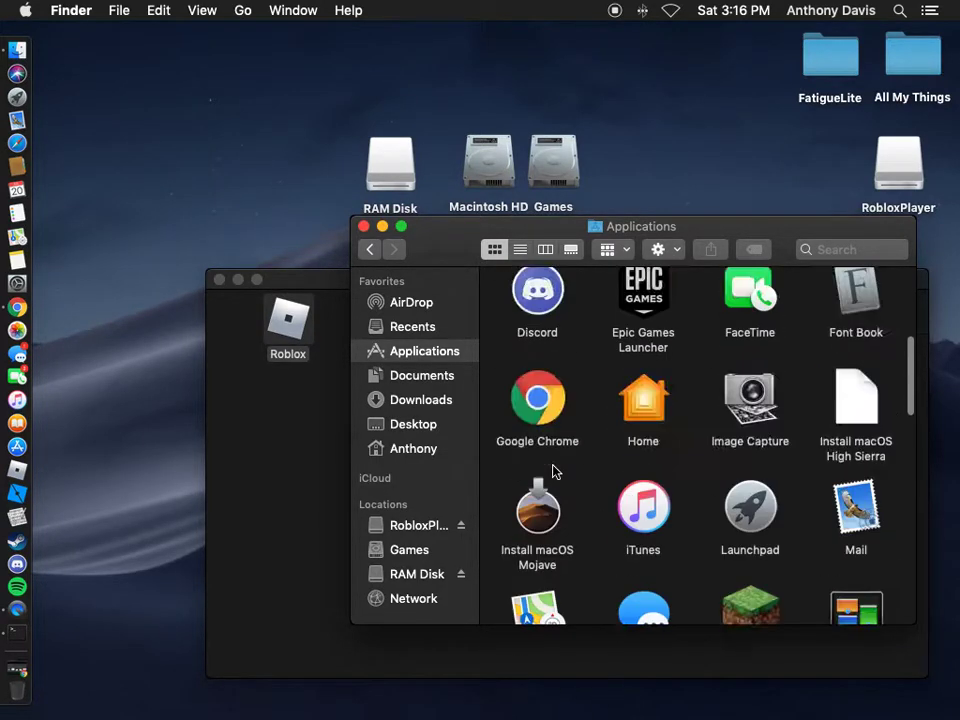
# Search This Mac for "roblox", show the package contents of the Roblox app found and open its Contents folder.
pyautogui.click(858, 249)
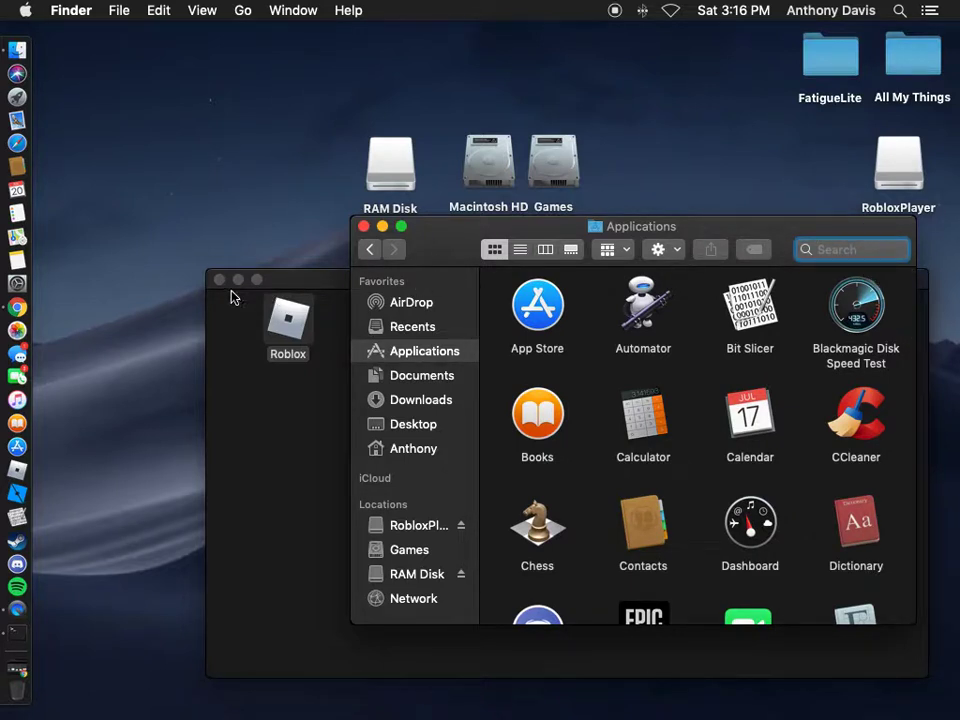
pyautogui.write('roblox')
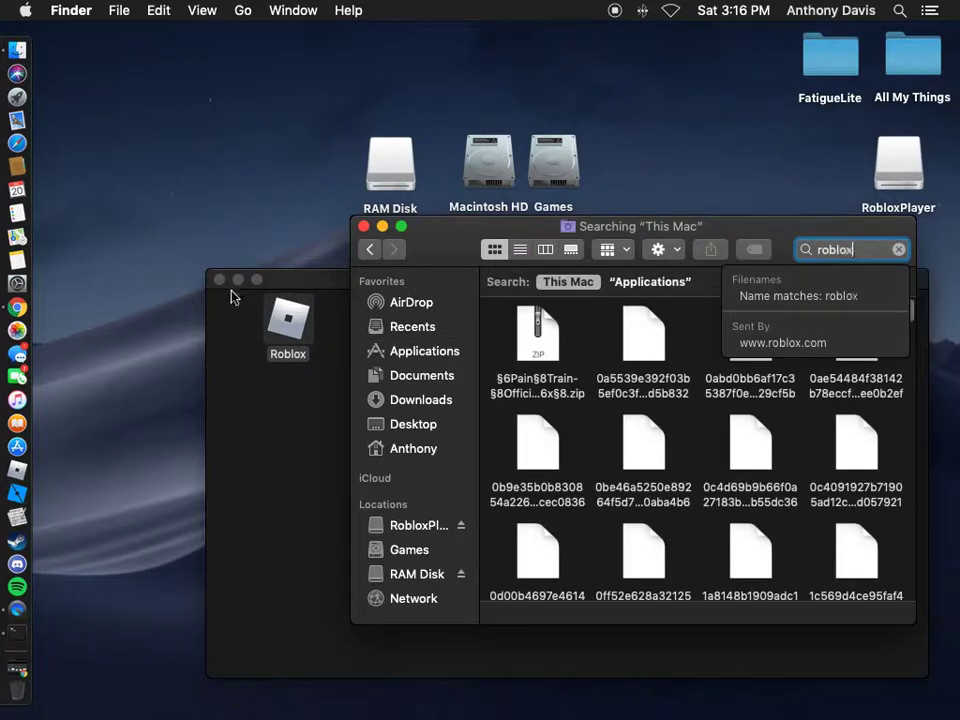
pyautogui.click(608, 501)
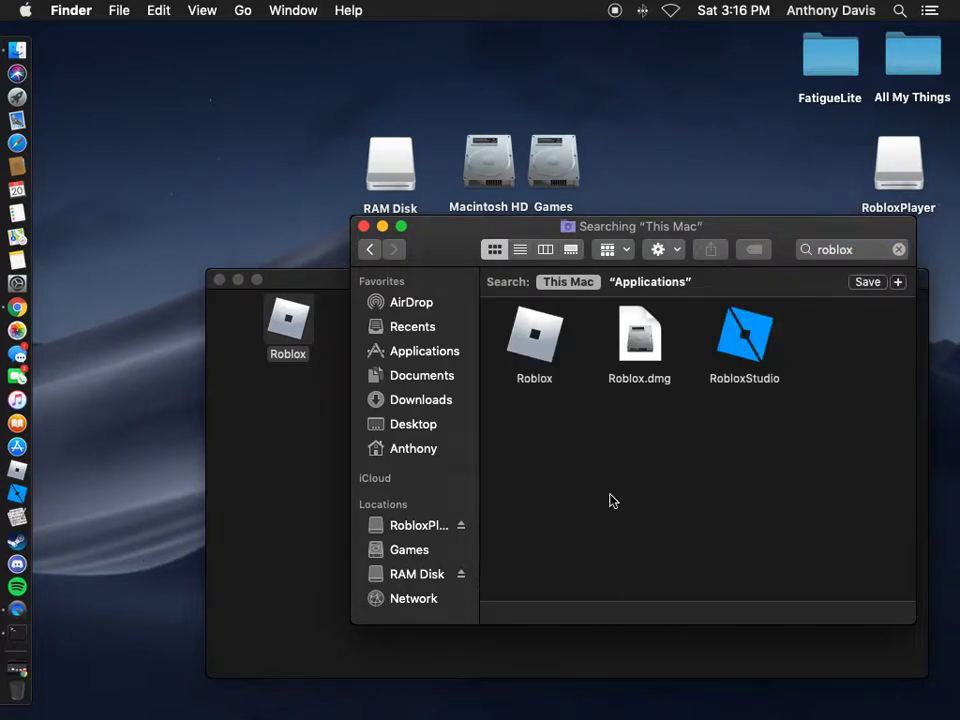
pyautogui.rightClick(556, 346)
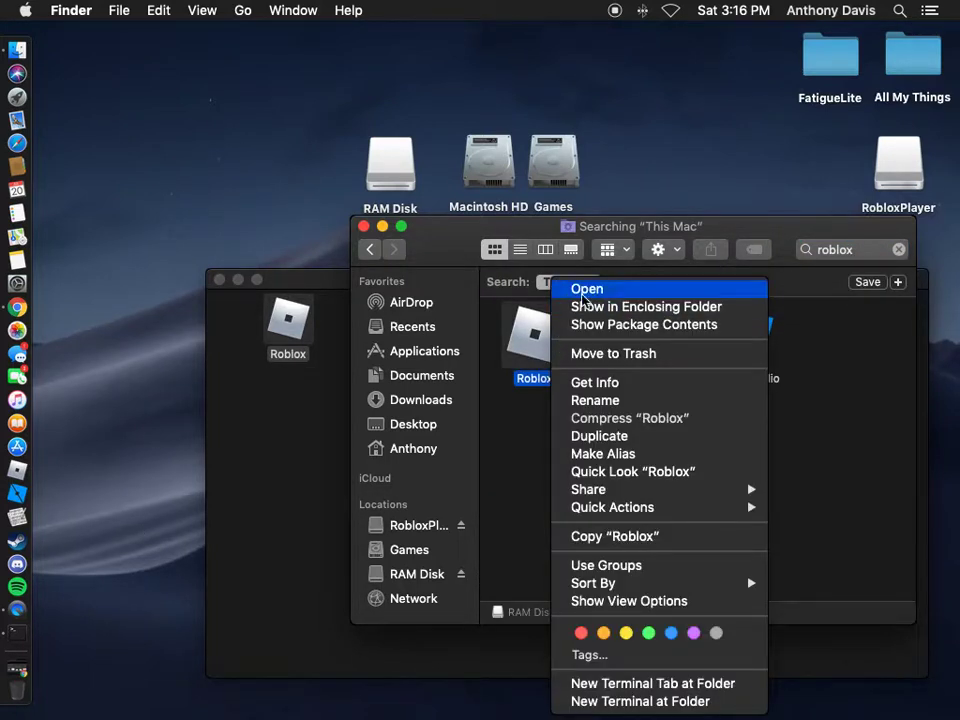
pyautogui.click(648, 325)
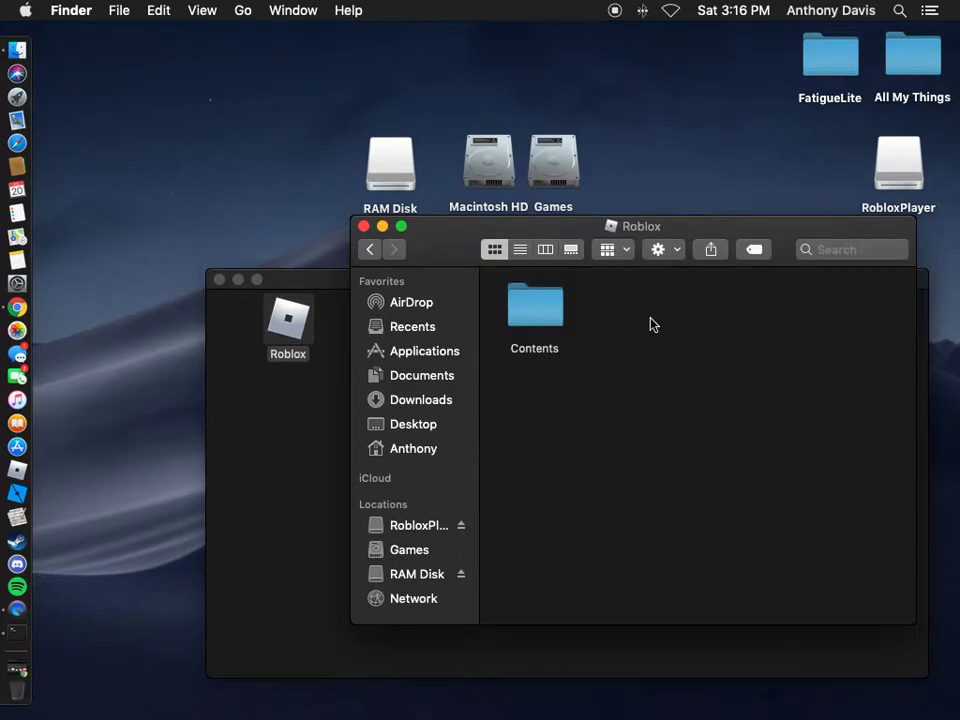
pyautogui.doubleClick(559, 297)
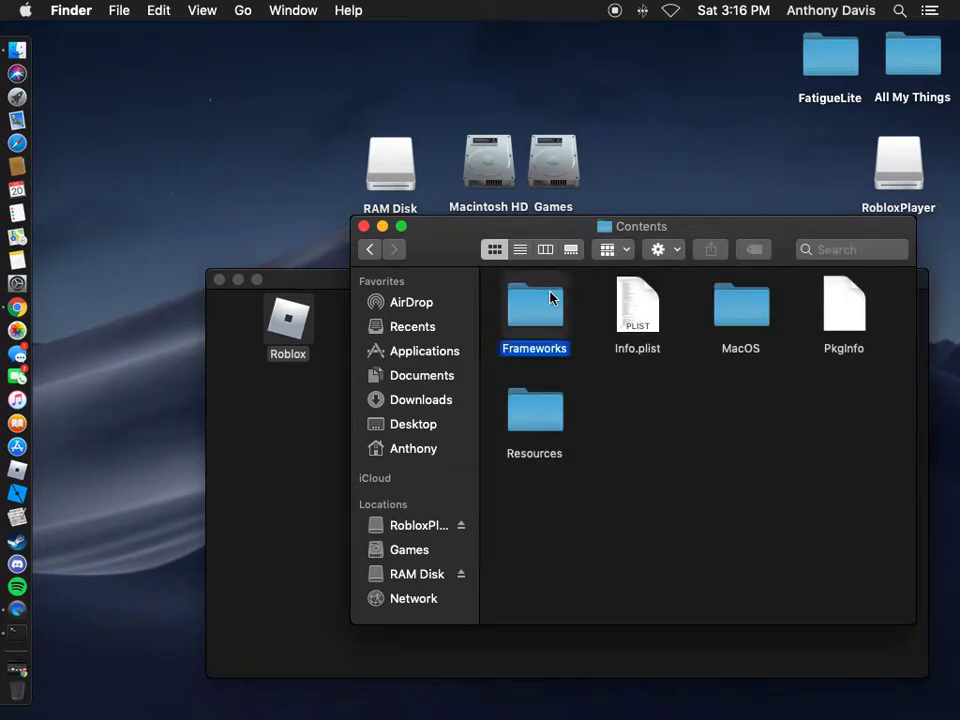
# Look through the package's Frameworks and Resources folders down to the pc folder, and return to the roblox search results.
pyautogui.doubleClick(553, 296)
pyautogui.click(378, 252)
pyautogui.click(535, 430)
pyautogui.doubleClick(535, 430)
pyautogui.scroll(-3, 591, 422)
pyautogui.scroll(3, 600, 420)
pyautogui.scroll(-3, 598, 422)
pyautogui.scroll(3, 598, 422)
pyautogui.click(533, 510)
pyautogui.doubleClick(533, 505)
pyautogui.click(562, 328)
pyautogui.doubleClick(562, 328)
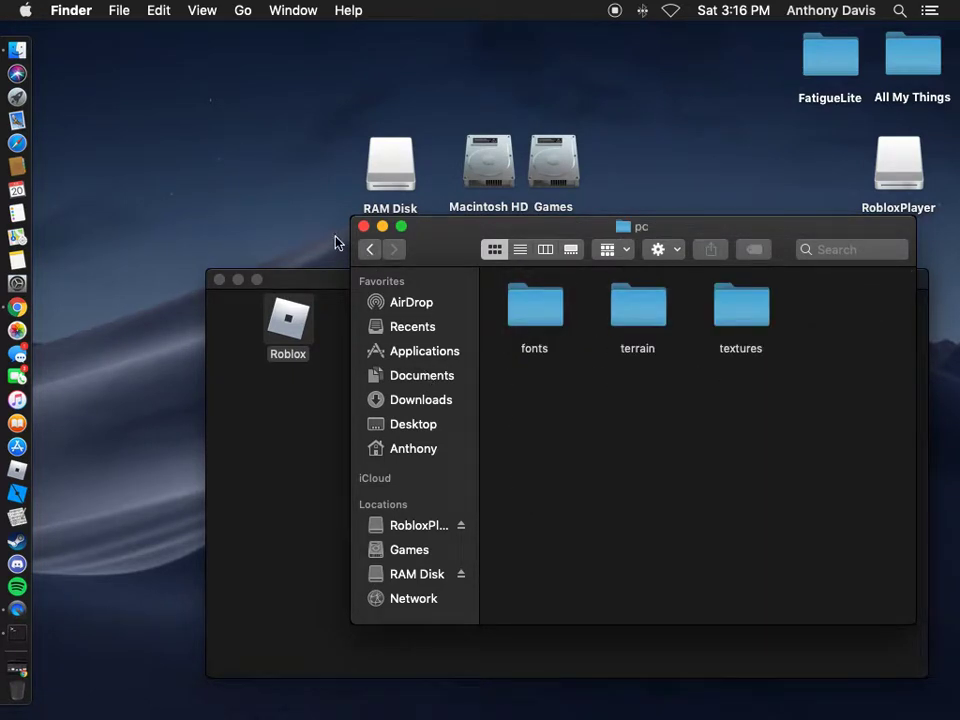
pyautogui.click(369, 249)
pyautogui.click(369, 249)
pyautogui.click(369, 249)
pyautogui.click(369, 249)
pyautogui.click(369, 249)
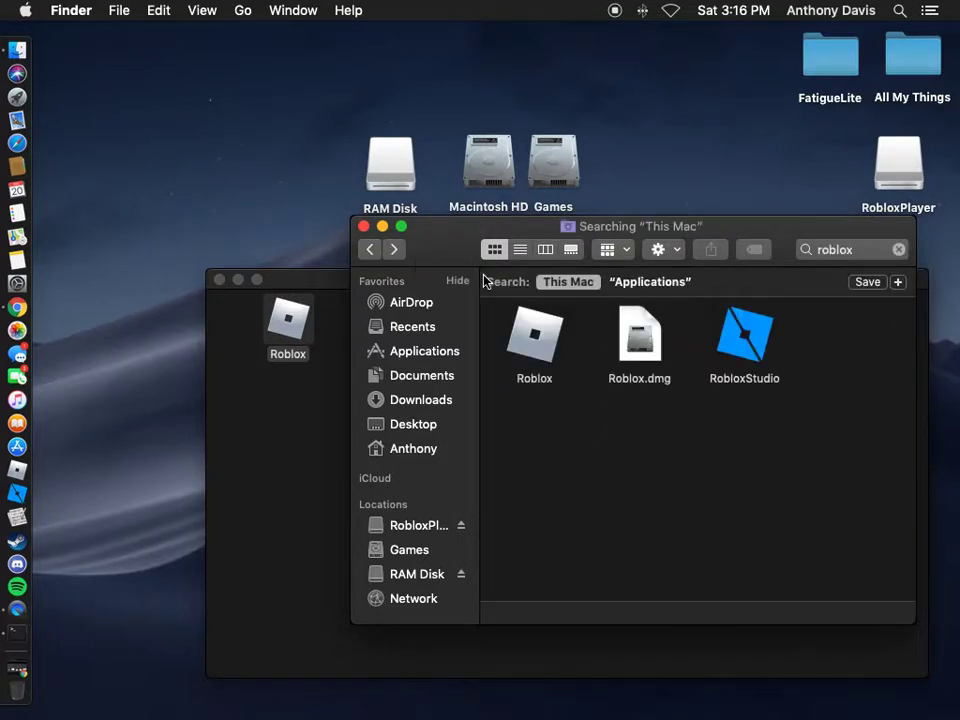
# Move the Contents folder out of the Roblox package onto RAM Disk, placing it under the Roblox app.
pyautogui.rightClick(533, 312)
pyautogui.click(565, 324)
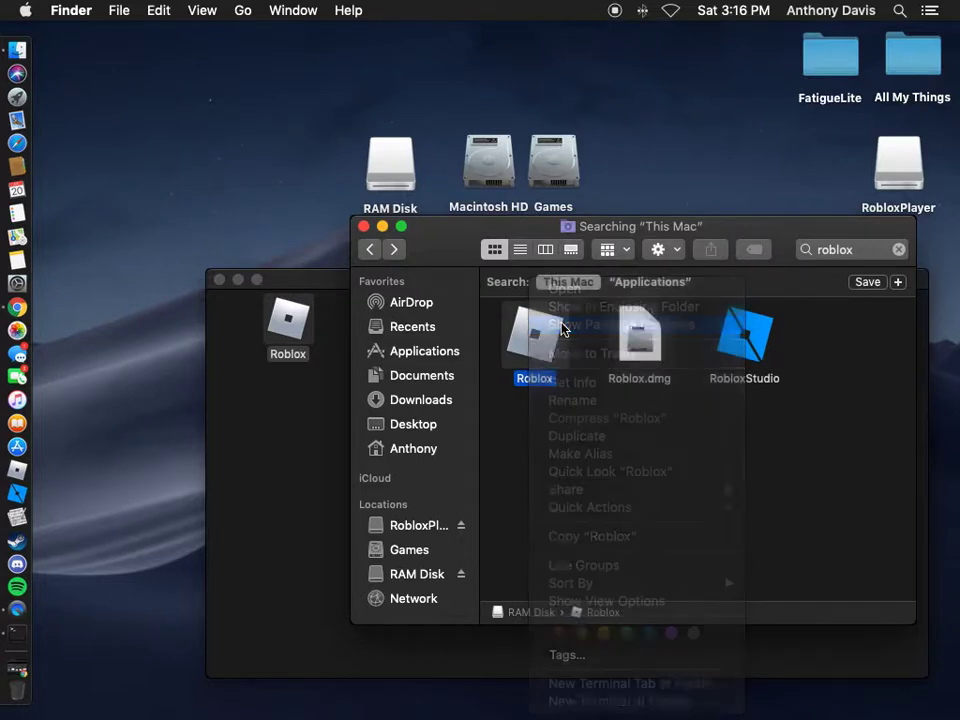
pyautogui.moveTo(446, 241); pyautogui.dragTo(735, 285)
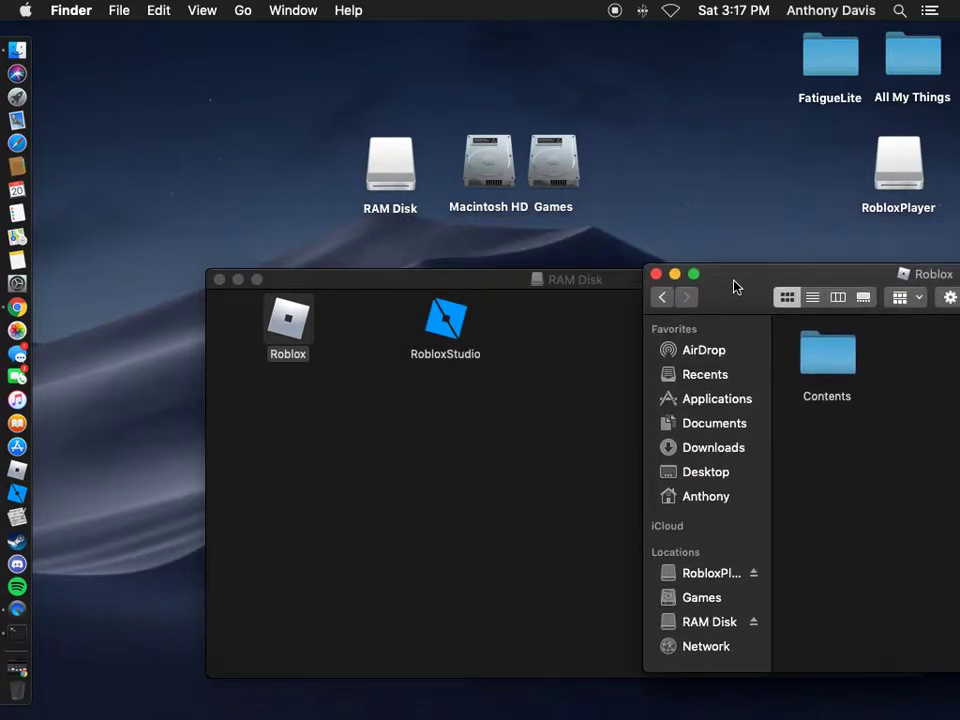
pyautogui.moveTo(845, 357); pyautogui.dragTo(300, 390)
pyautogui.click(300, 390)
# Try to open the Roblox app on RAM Disk without its Contents folder.
pyautogui.click(504, 439)
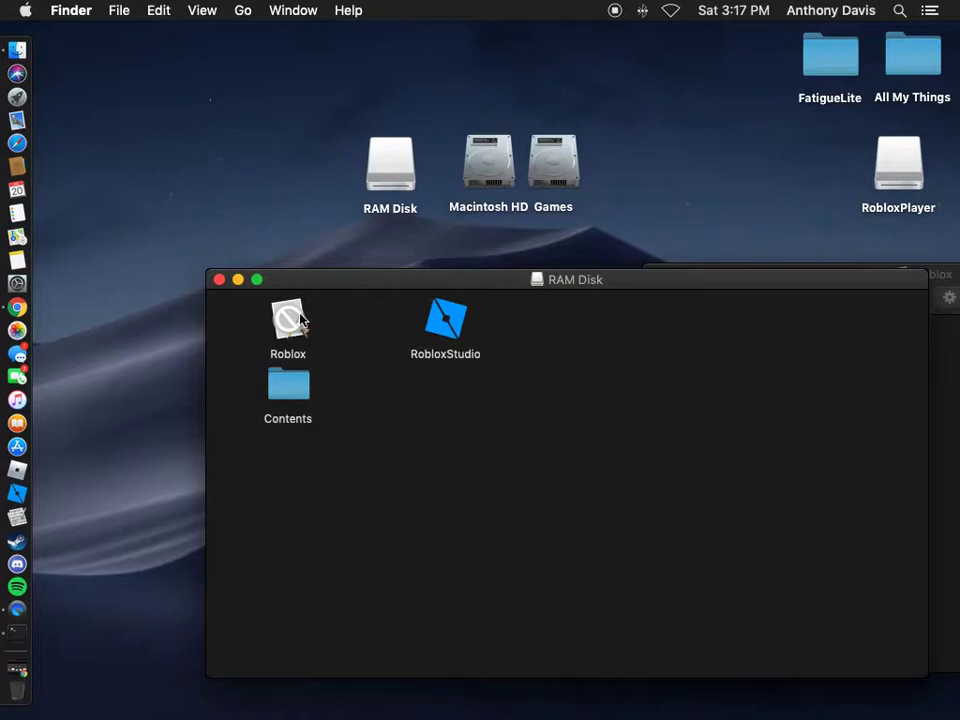
pyautogui.doubleClick(301, 320)
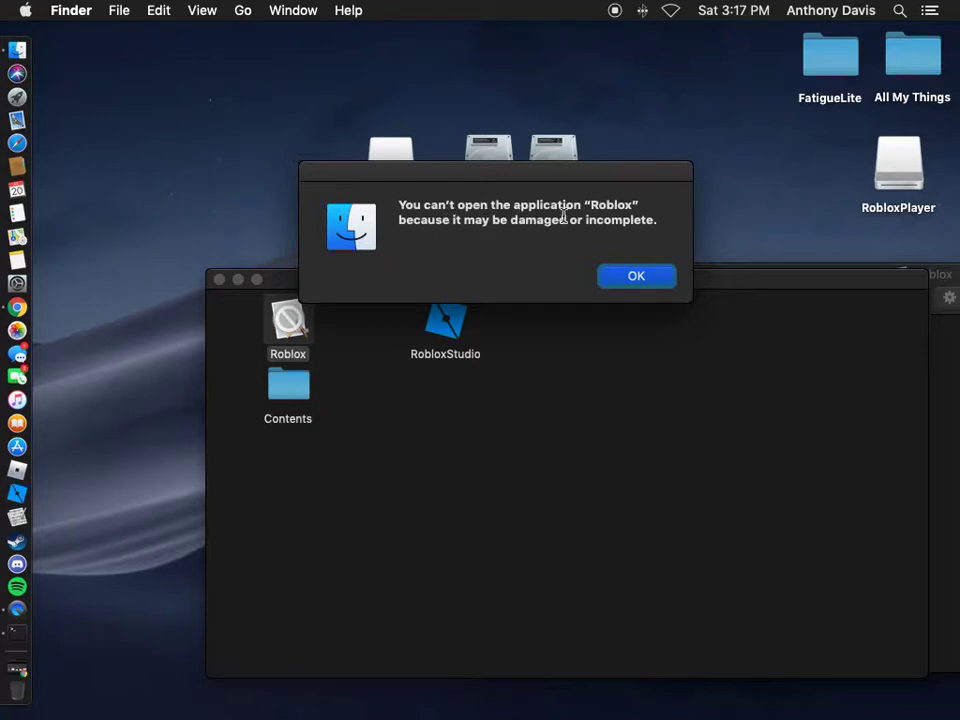
pyautogui.click(630, 275)
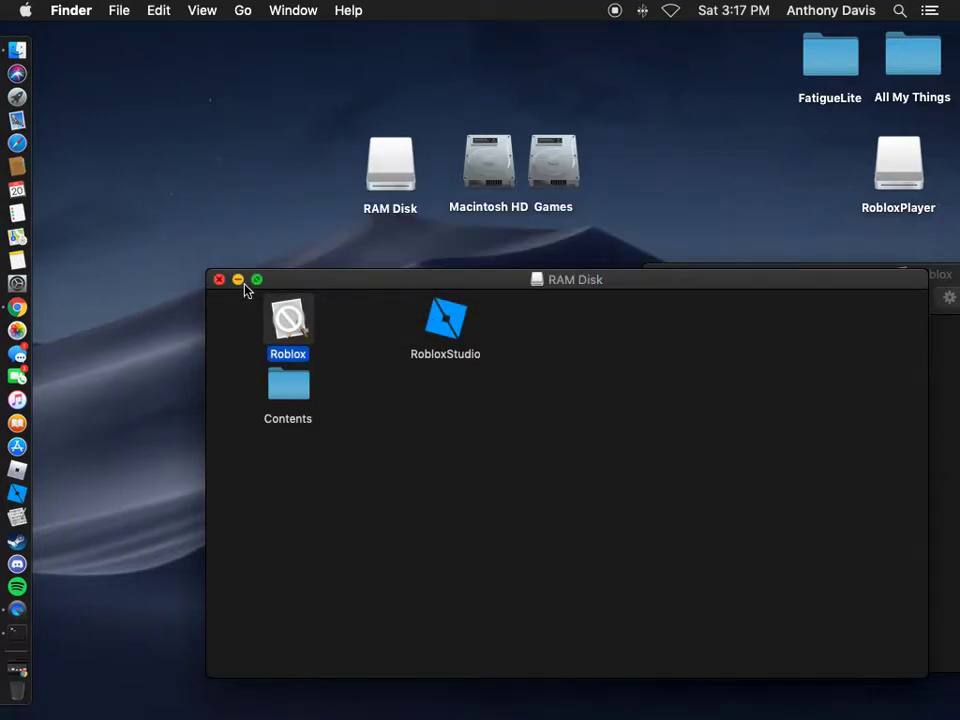
# Show the Roblox package contents beside RAM Disk and paste a copy of RAM Disk's Contents folder into the package.
pyautogui.rightClick(301, 339)
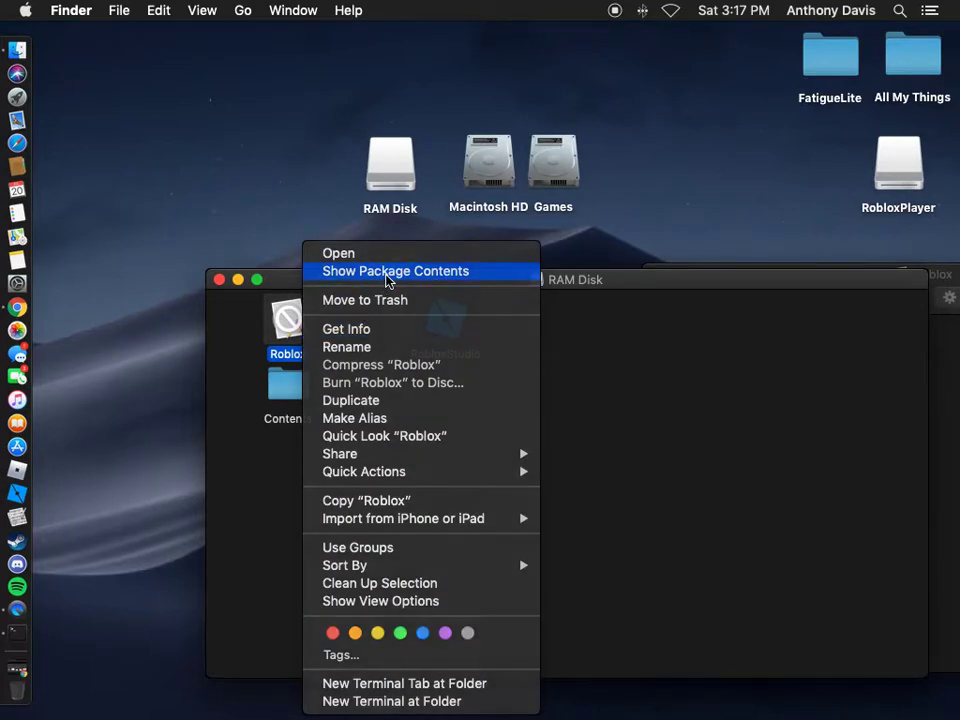
pyautogui.click(388, 271)
pyautogui.moveTo(737, 289); pyautogui.dragTo(424, 273)
pyautogui.rightClick(277, 387)
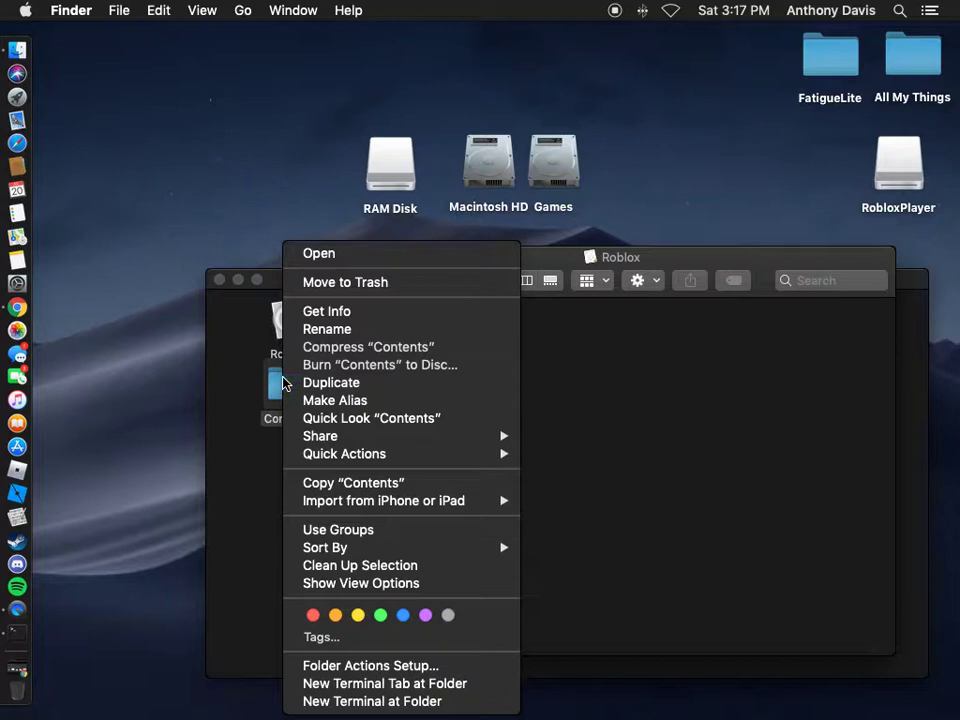
pyautogui.click(270, 387)
pyautogui.rightClick(270, 387)
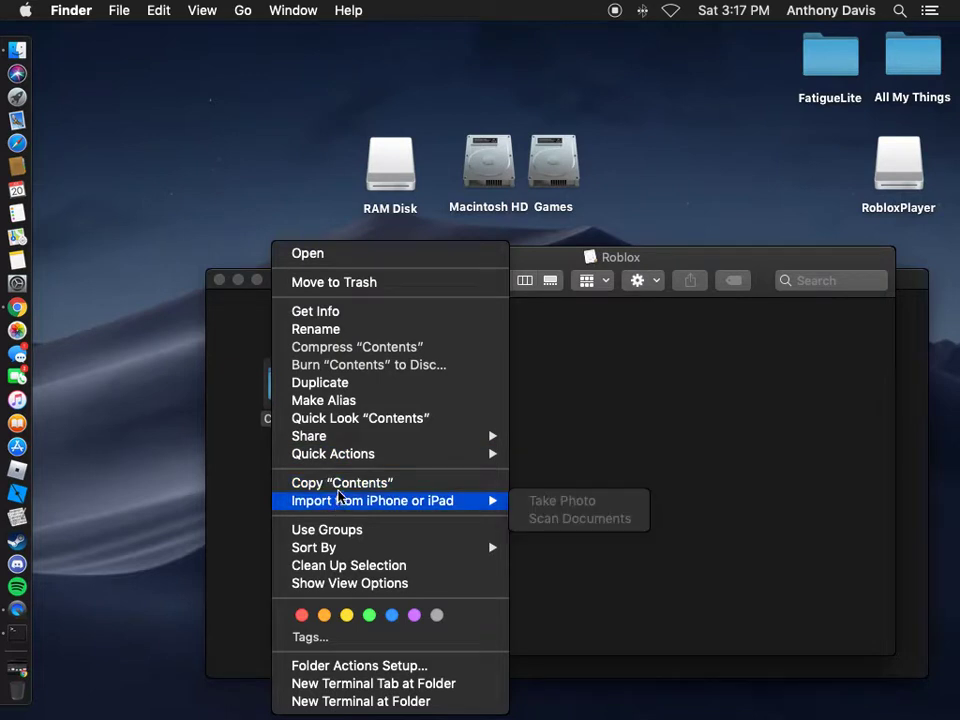
pyautogui.click(340, 483)
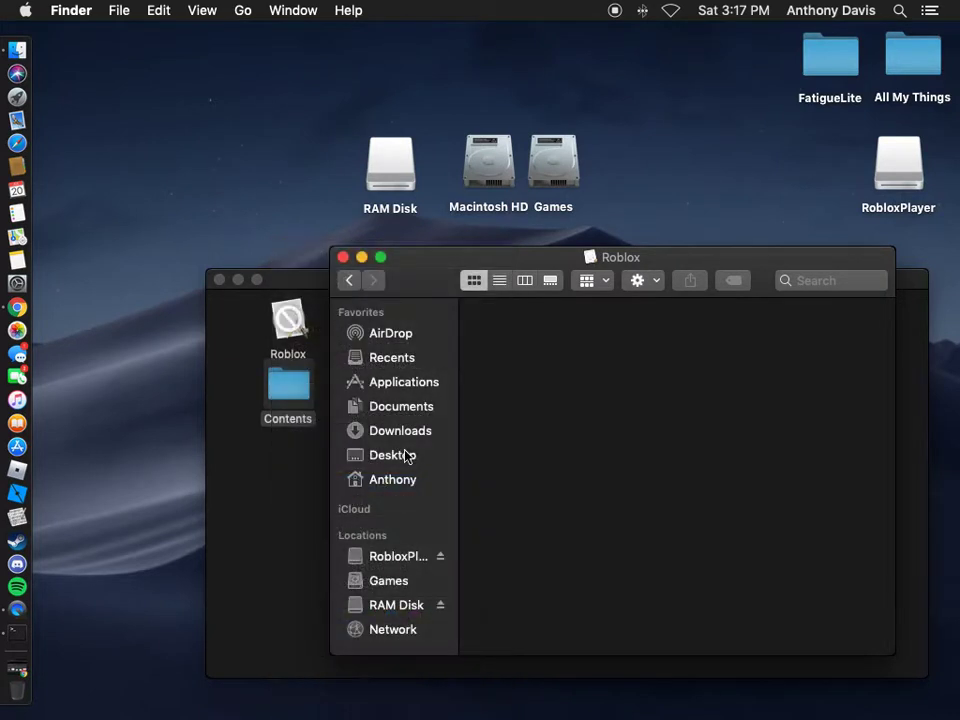
pyautogui.rightClick(508, 362)
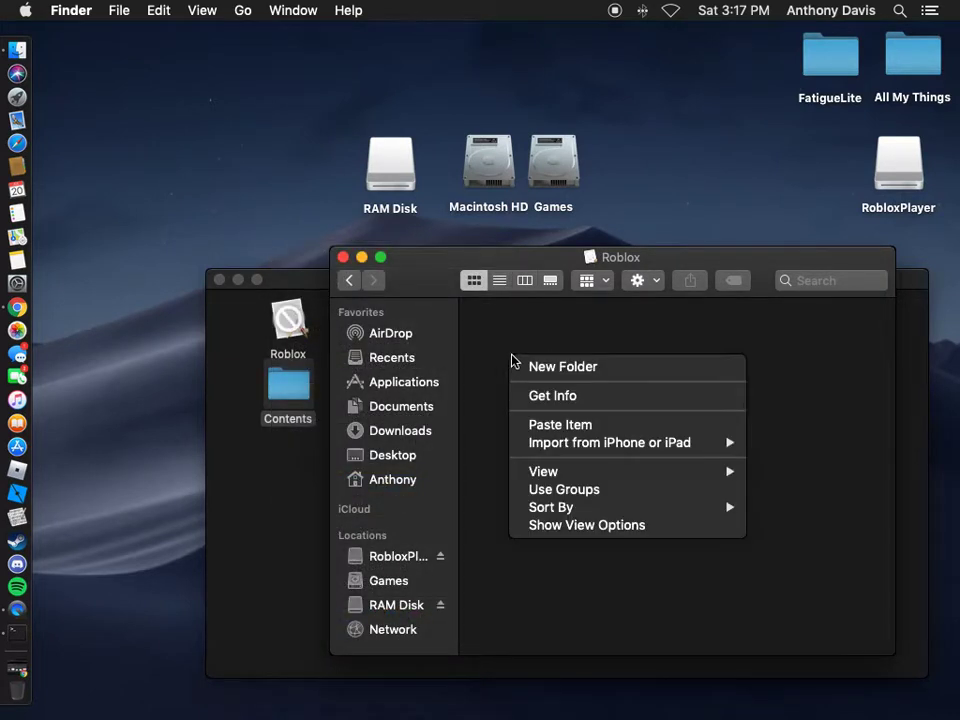
pyautogui.click(545, 428)
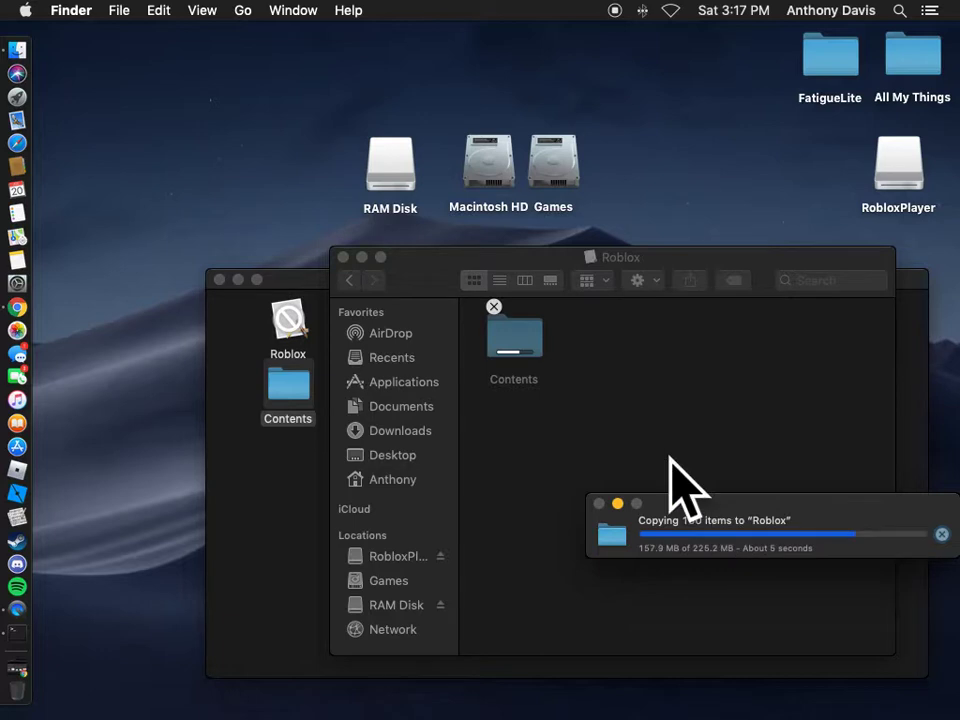
# Close the Roblox package window and place the RobloxStudio icon closer to Roblox on RAM Disk.
pyautogui.click(343, 258)
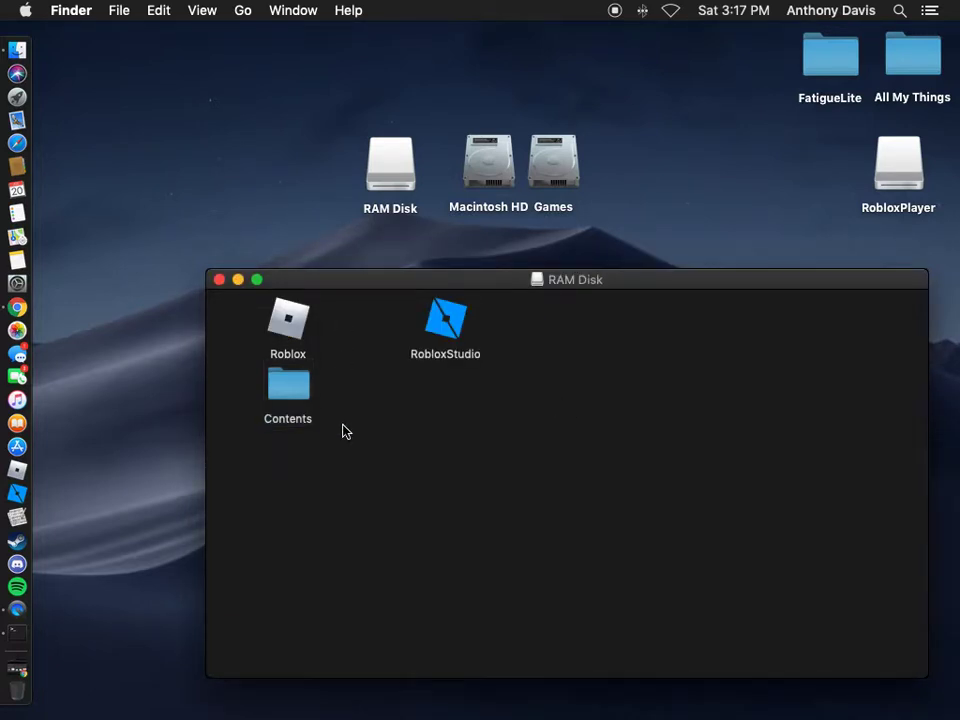
pyautogui.moveTo(458, 320); pyautogui.dragTo(366, 319)
pyautogui.click(465, 406)
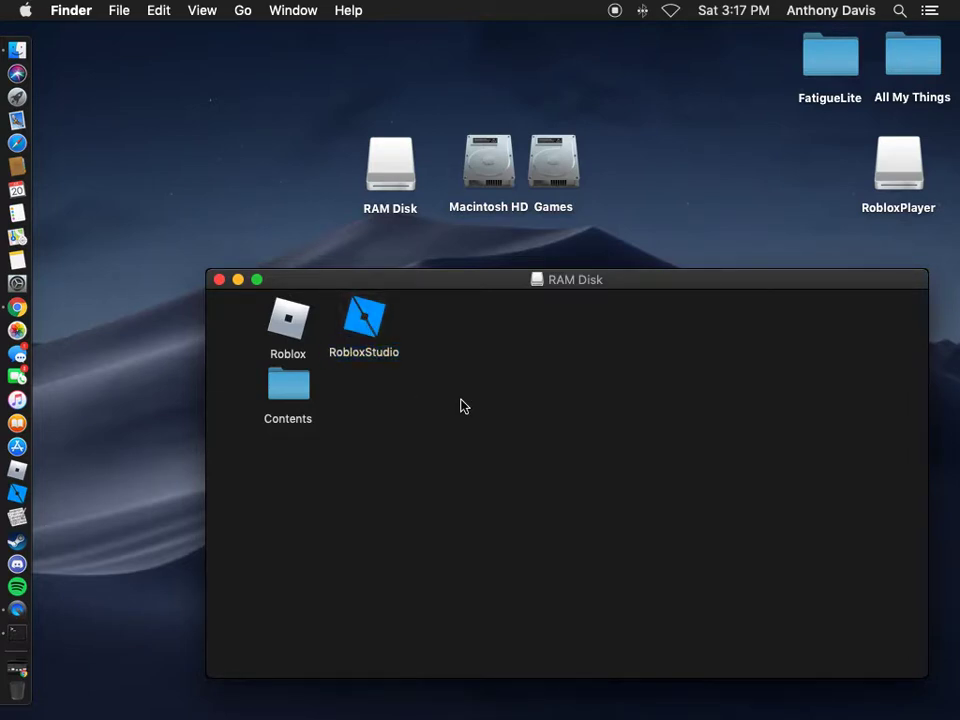
# Close the RAM Disk window and eject the RobloxPlayer disk image from the desktop.
pyautogui.click(219, 280)
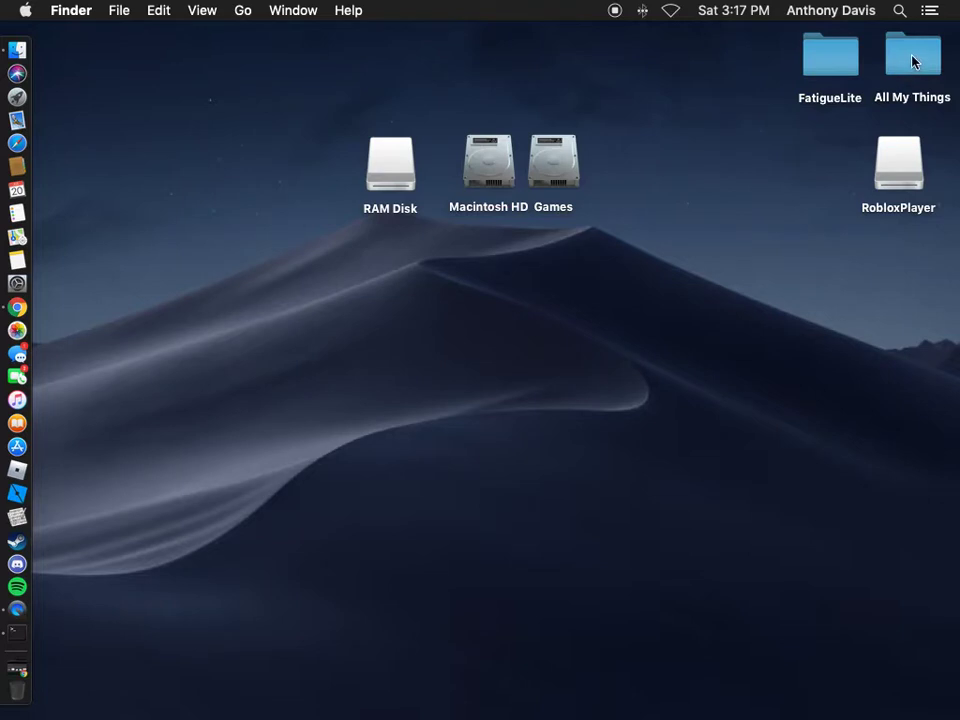
pyautogui.moveTo(910, 152); pyautogui.dragTo(15, 690)
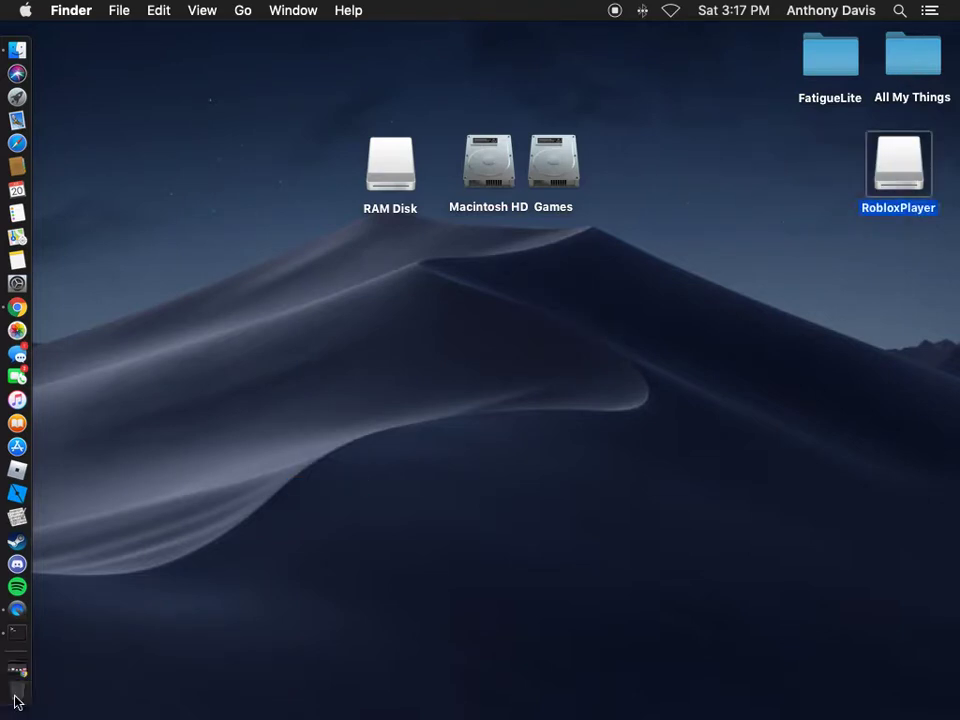
# Look through the All My Things folder and the Games drive, closing each window after viewing.
pyautogui.doubleClick(908, 66)
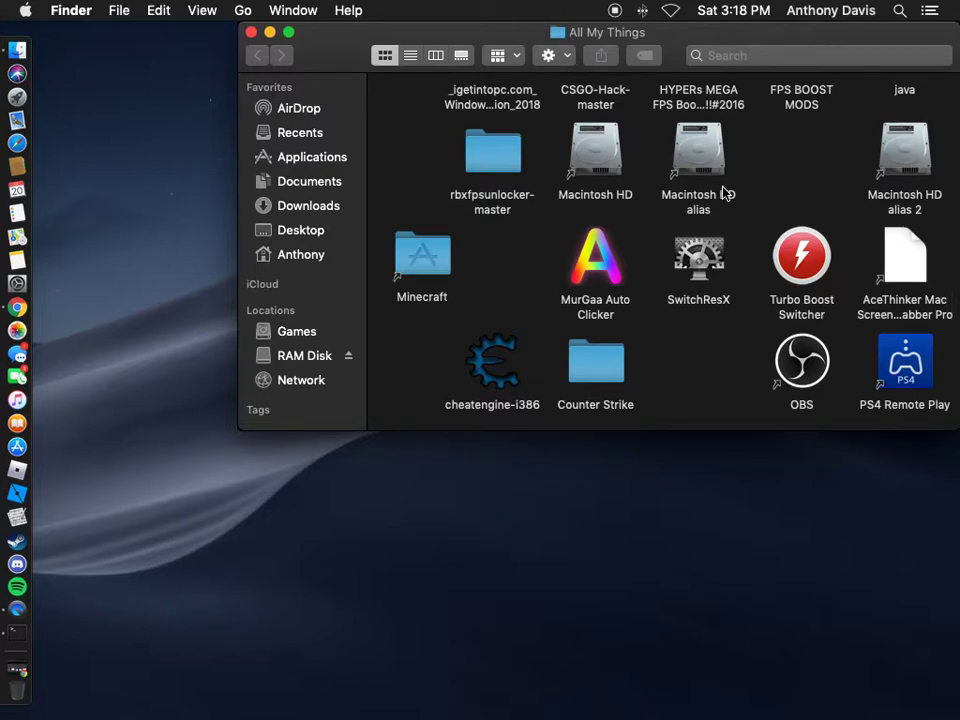
pyautogui.scroll(-5, 724, 193)
pyautogui.scroll(5, 652, 97)
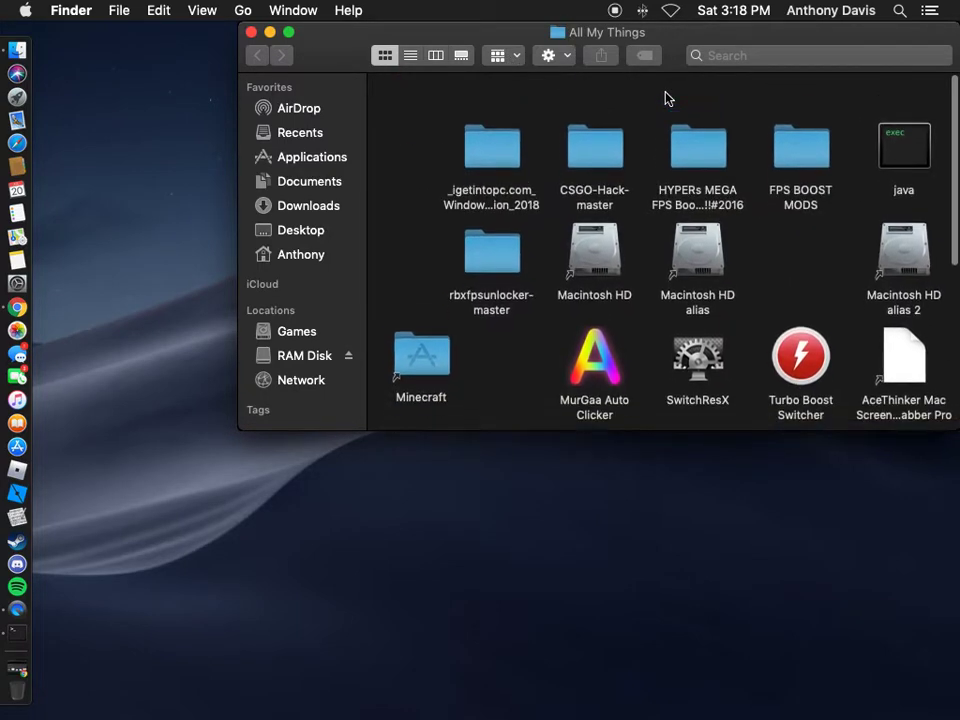
pyautogui.click(251, 32)
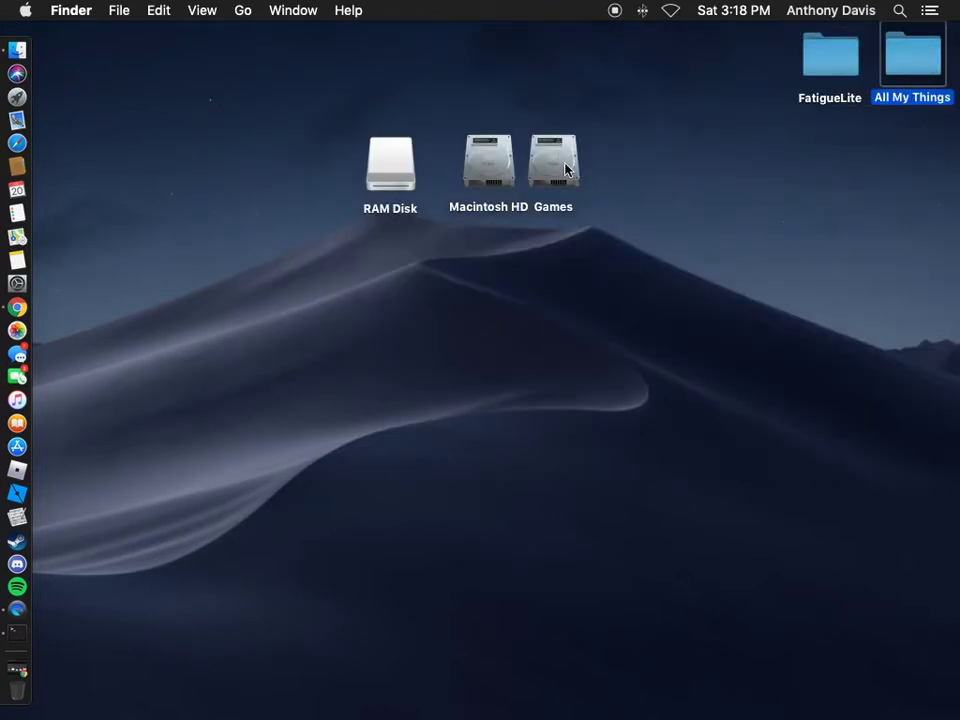
pyautogui.click(551, 160)
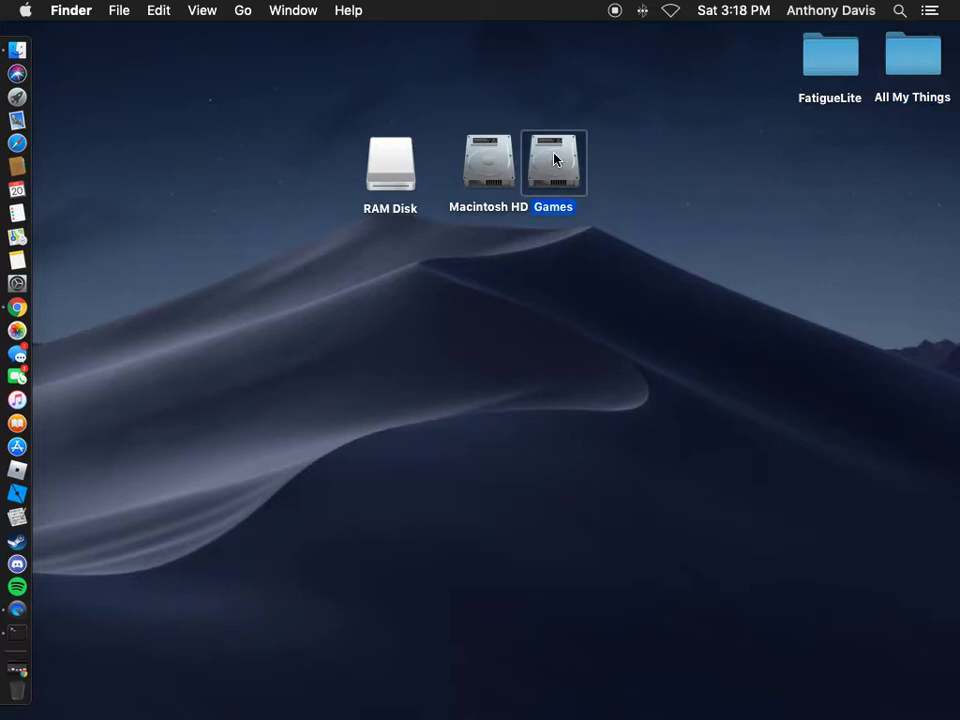
pyautogui.doubleClick(551, 160)
pyautogui.click(247, 145)
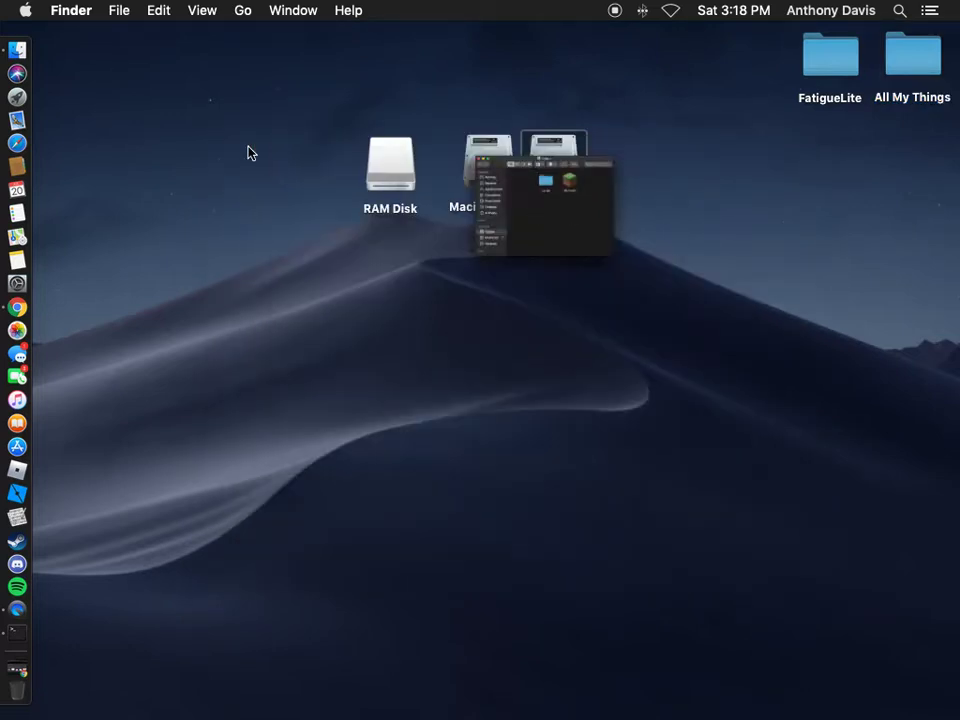
# Examine the items stored on RAM Disk, reopening its window several times and leaving it closed.
pyautogui.click(390, 165)
pyautogui.doubleClick(390, 165)
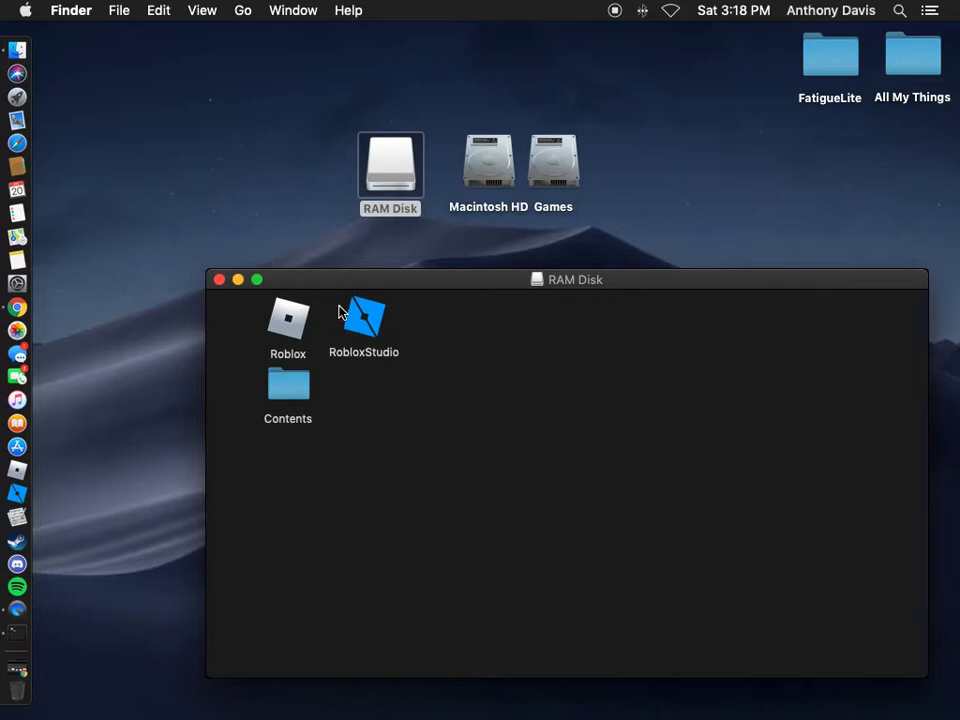
pyautogui.click(220, 281)
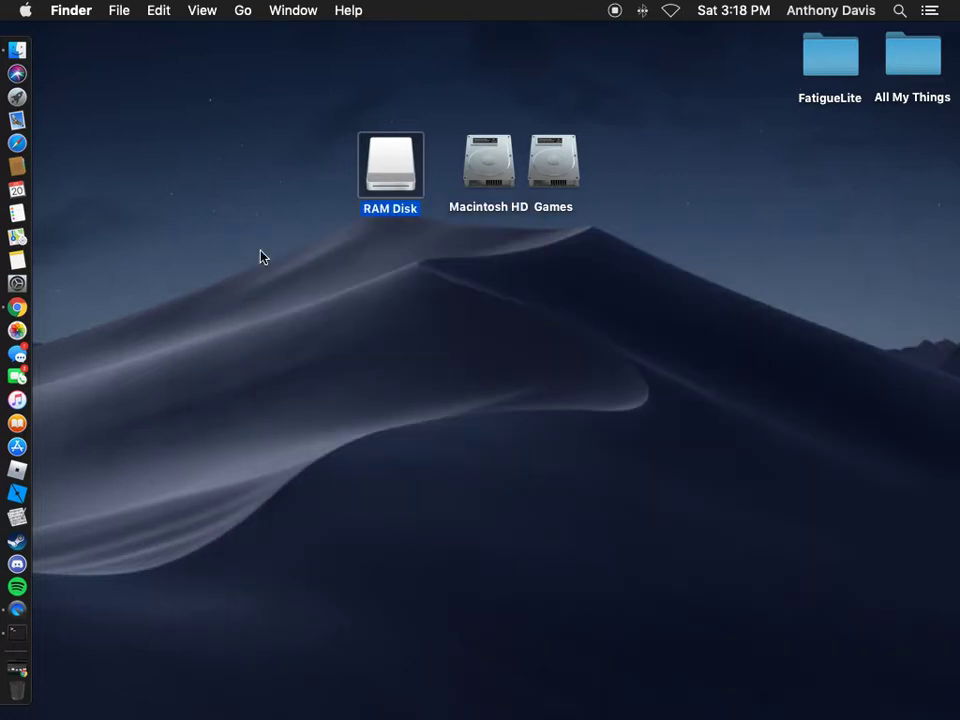
pyautogui.doubleClick(408, 172)
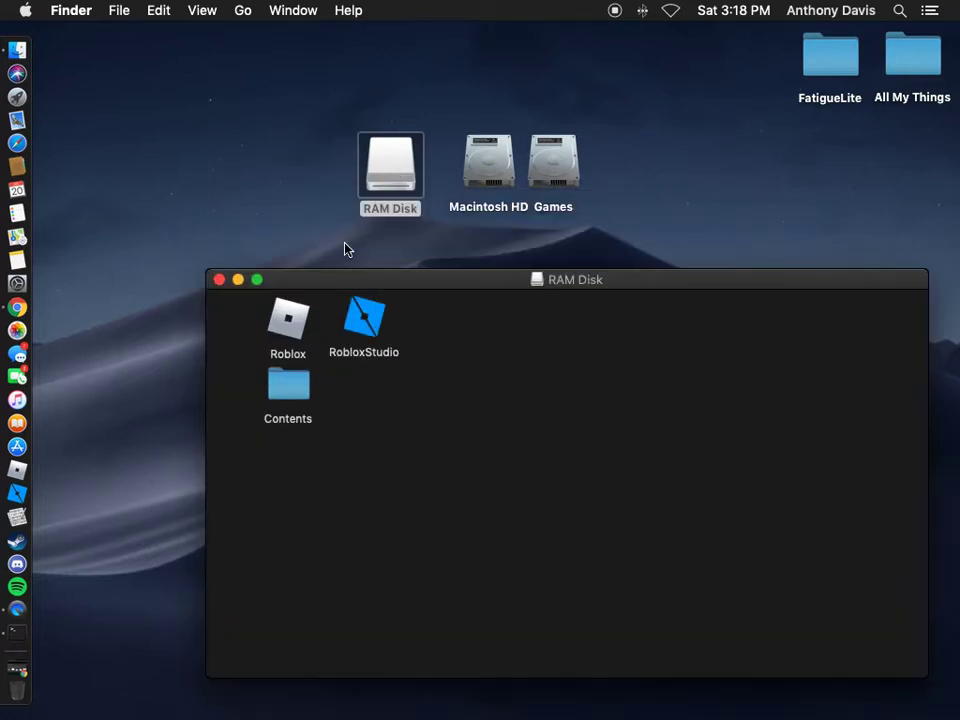
pyautogui.click(220, 281)
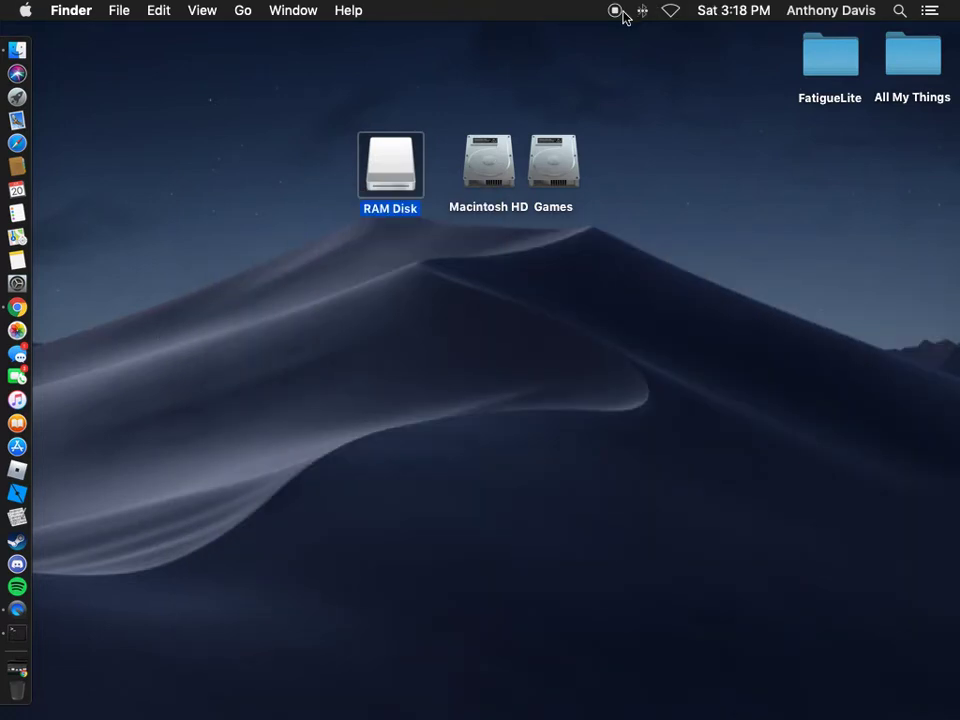
pyautogui.doubleClick(400, 165)
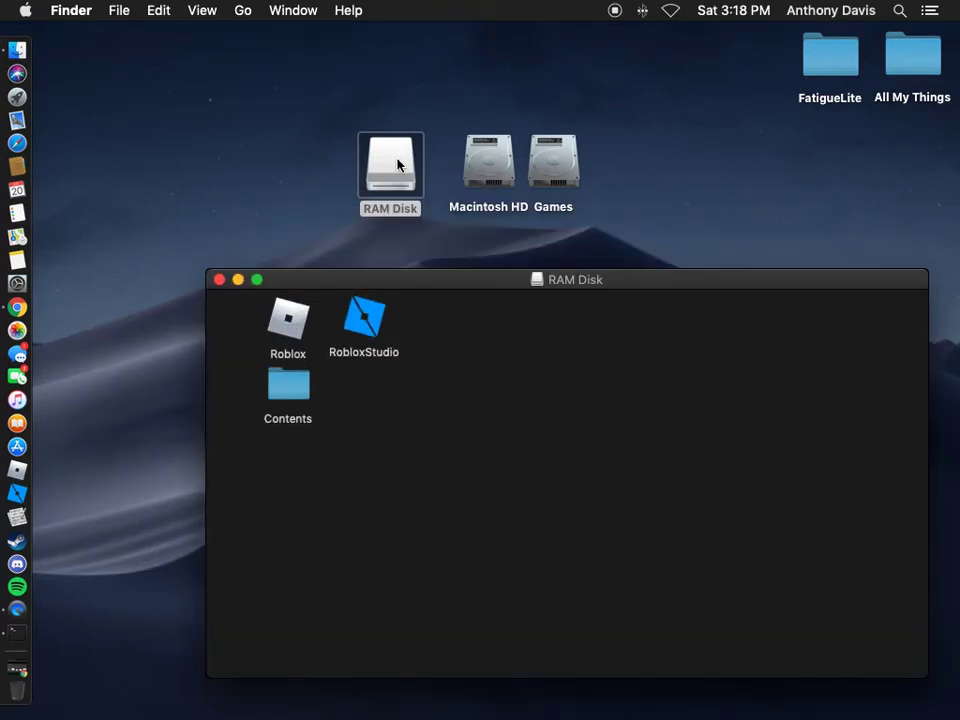
pyautogui.click(220, 280)
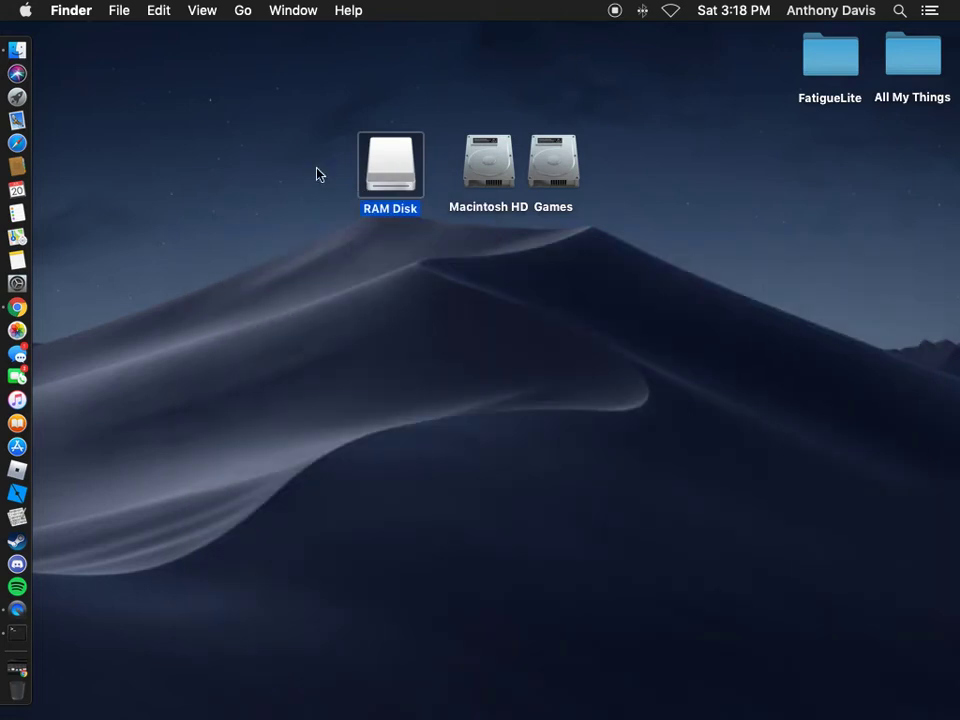
pyautogui.click(391, 109)
pyautogui.doubleClick(390, 165)
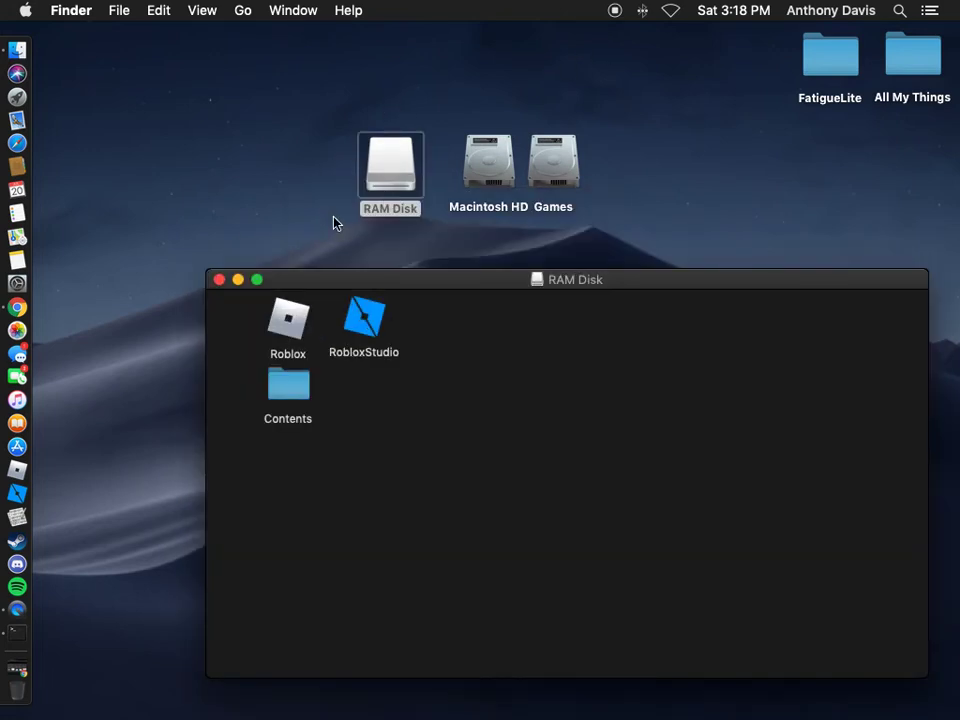
pyautogui.click(219, 280)
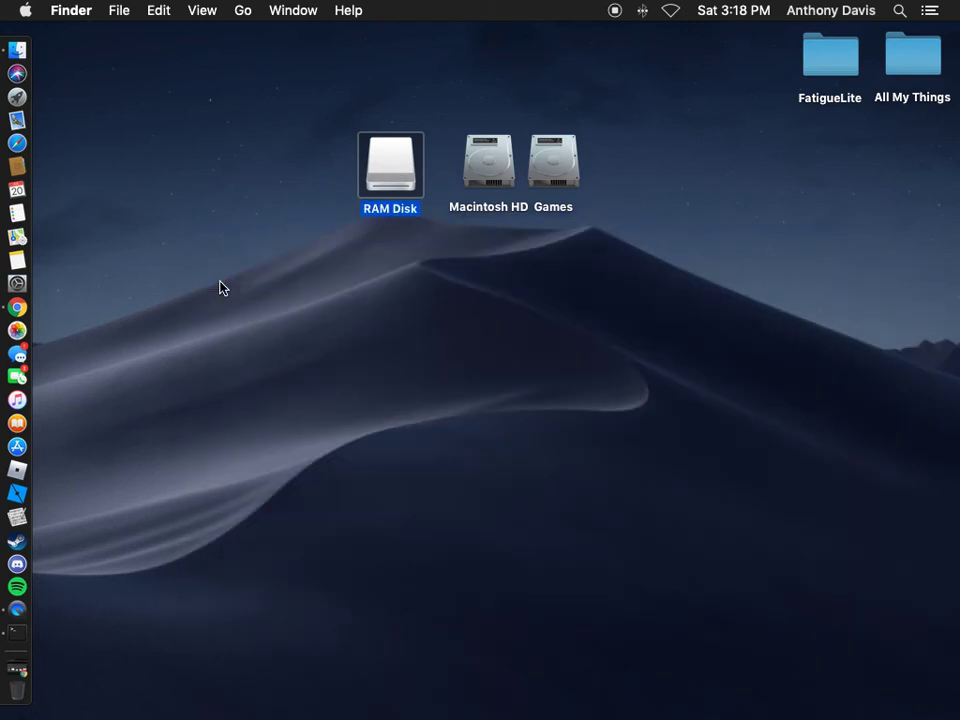